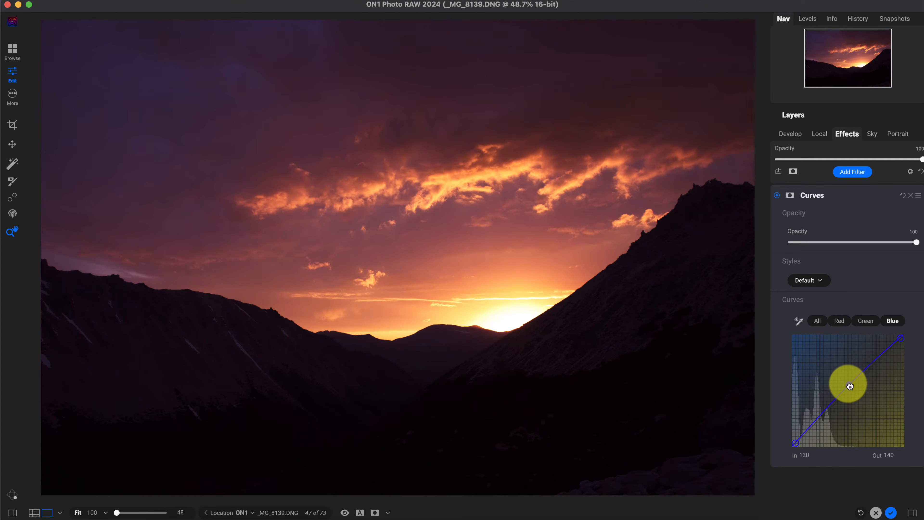
left_click(847, 380)
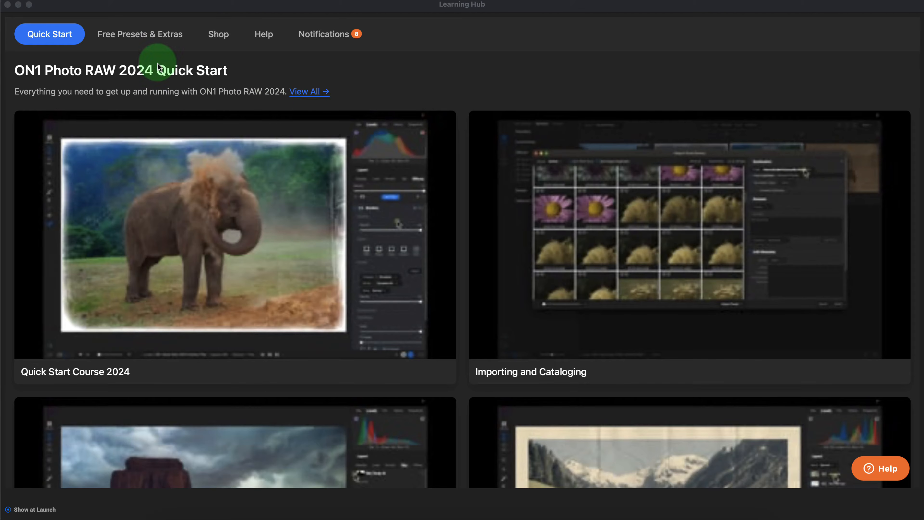
Close the Learning Hub window.
left_click(7, 5)
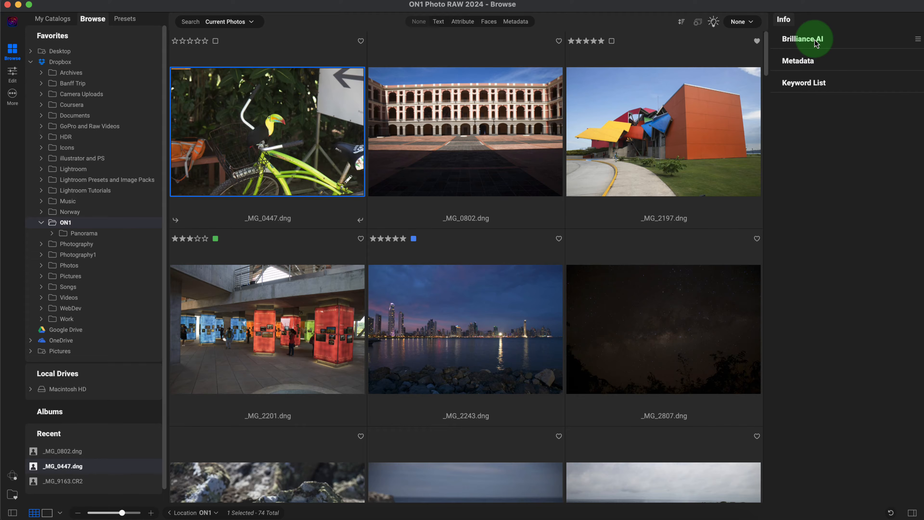
Review the metadata of _MG_0802.dng, from its basic details and keywords down to the EXIF data, and collapse it again.
left_click(818, 64)
left_click(455, 133)
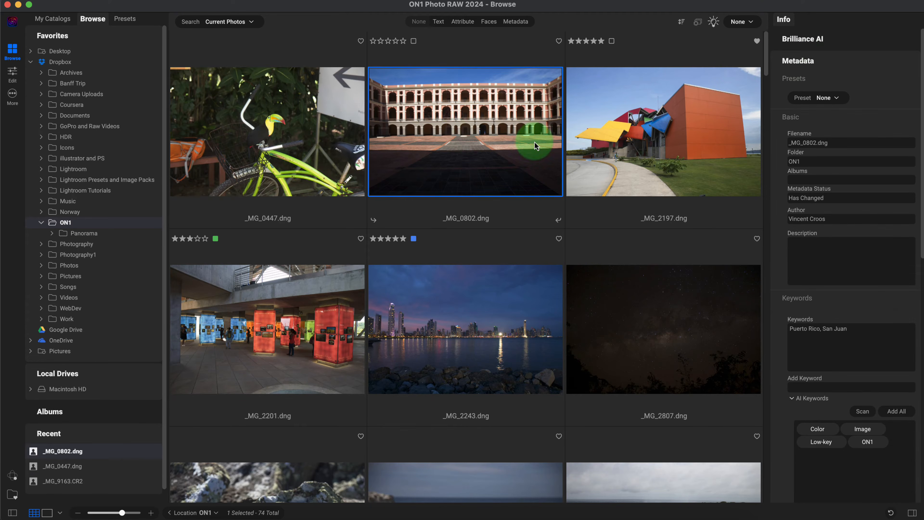
scroll(873, 259, "down", 10)
scroll(884, 257, "down", 5)
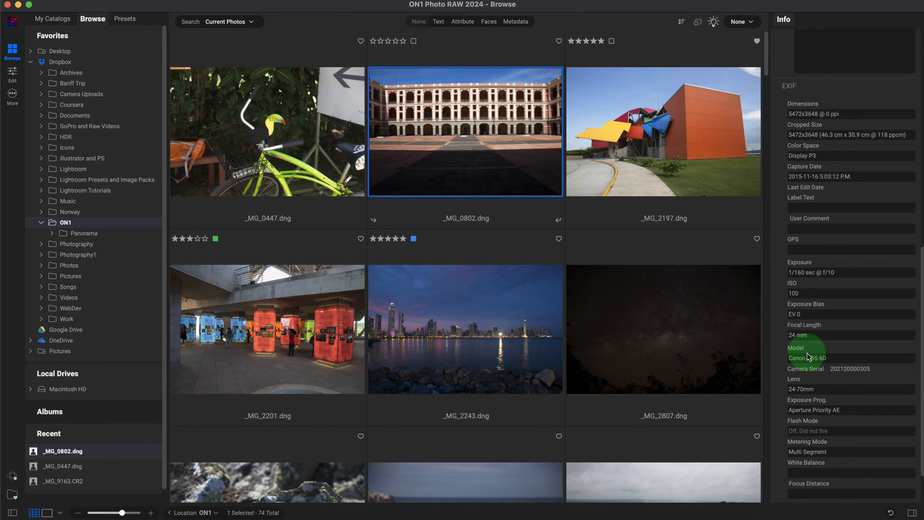
scroll(851, 124, "up", 15)
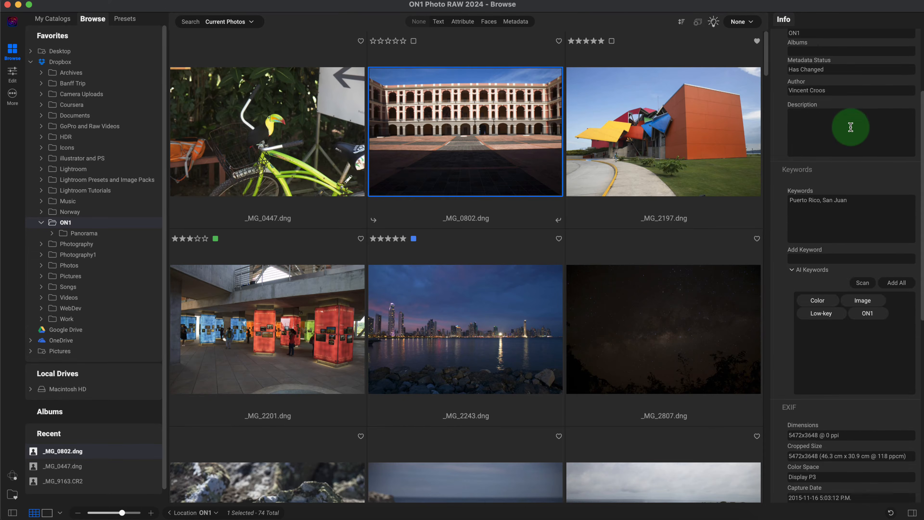
left_click(839, 68)
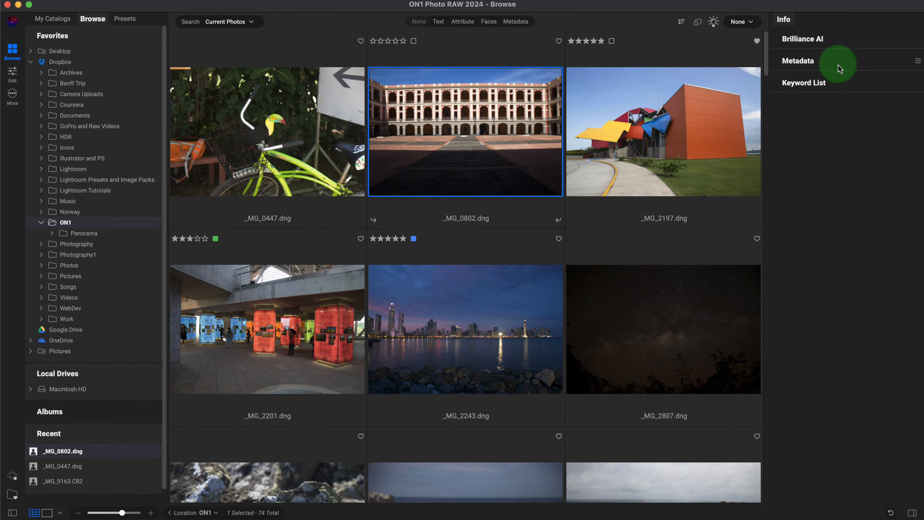
Look through the Keyword List and return to the metadata and keyword fields of _MG_0802.dng.
left_click(834, 84)
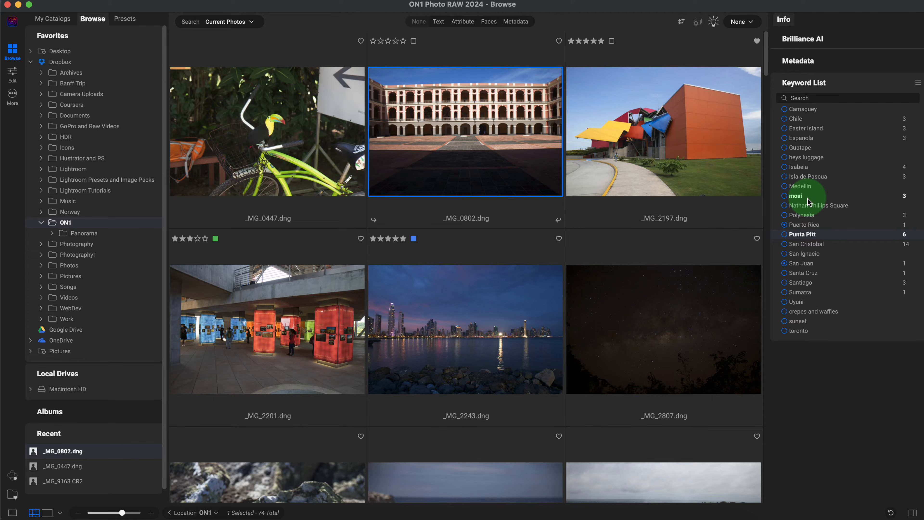
left_click(814, 64)
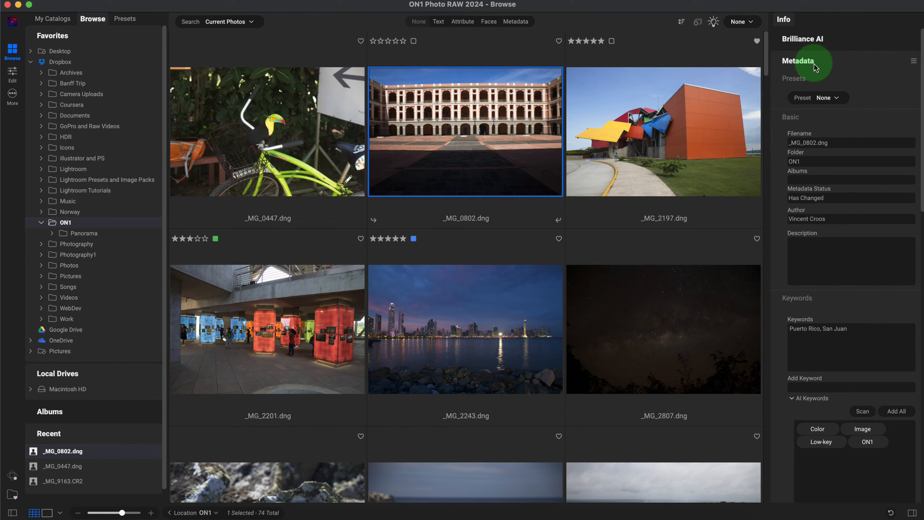
scroll(847, 174, "down", 4)
scroll(845, 170, "up", 4)
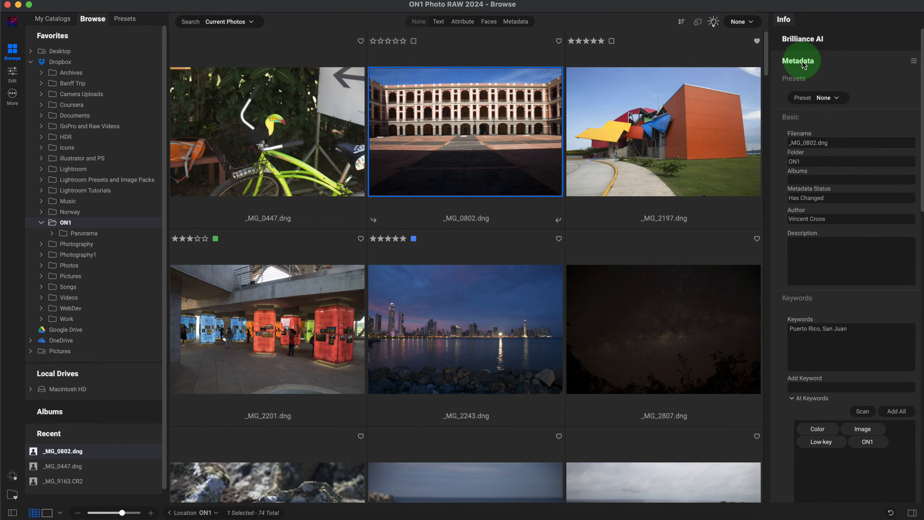
scroll(843, 232, "down", 3)
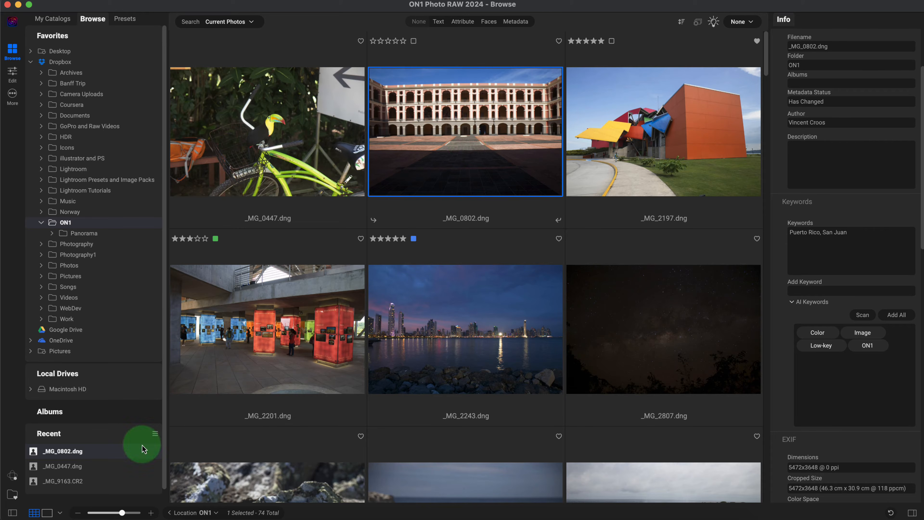
View _MG_0802.dng on its own and with the filmstrip, and return to the thumbnail grid.
mouse_move(122, 512)
left_mouse_down()
mouse_move(95, 514)
mouse_move(136, 514)
mouse_move(114, 514)
mouse_move(122, 513)
left_mouse_up()
left_click(459, 204)
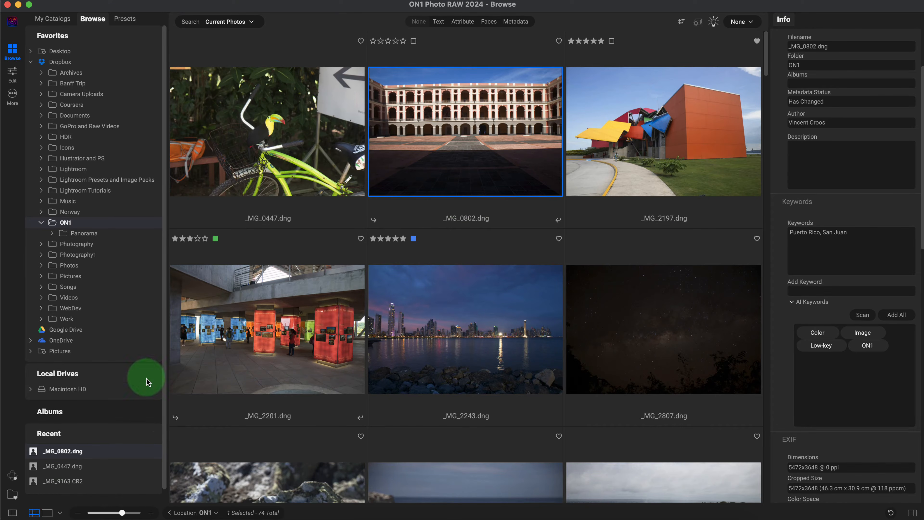
left_click(47, 512)
left_click(60, 512)
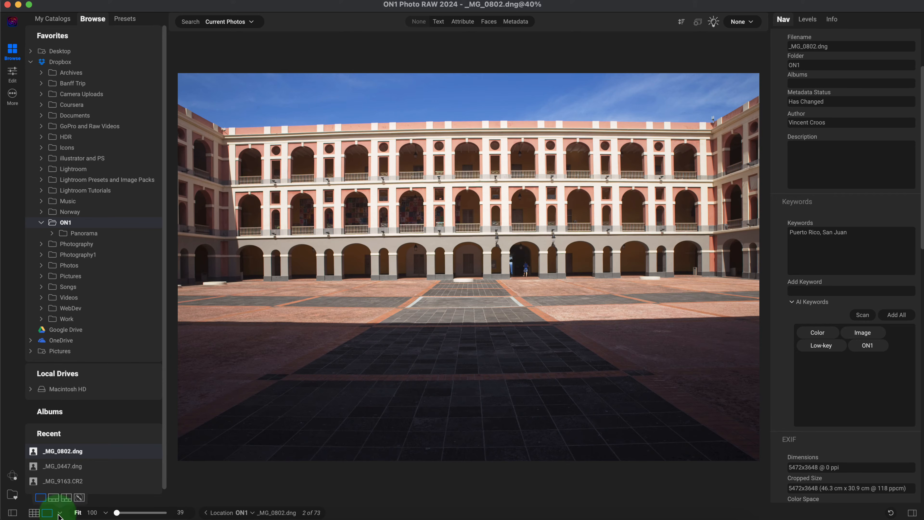
left_click(56, 500)
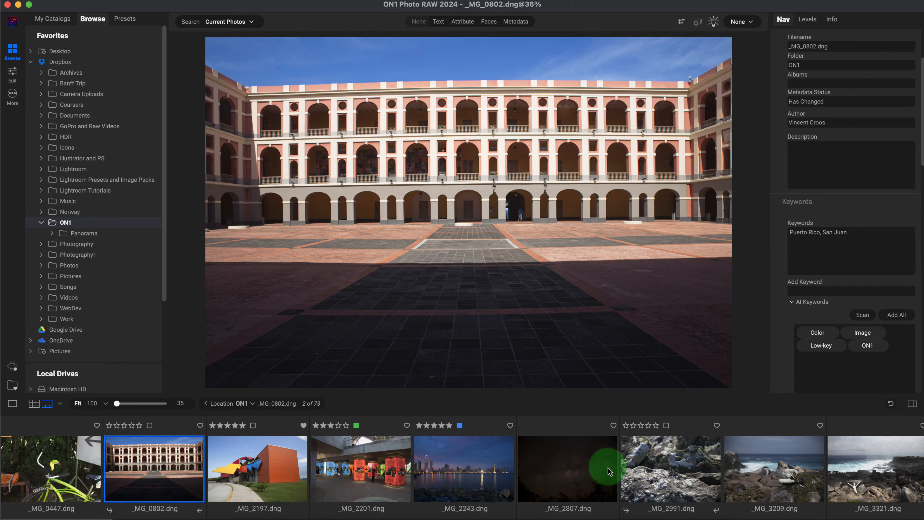
left_click(35, 403)
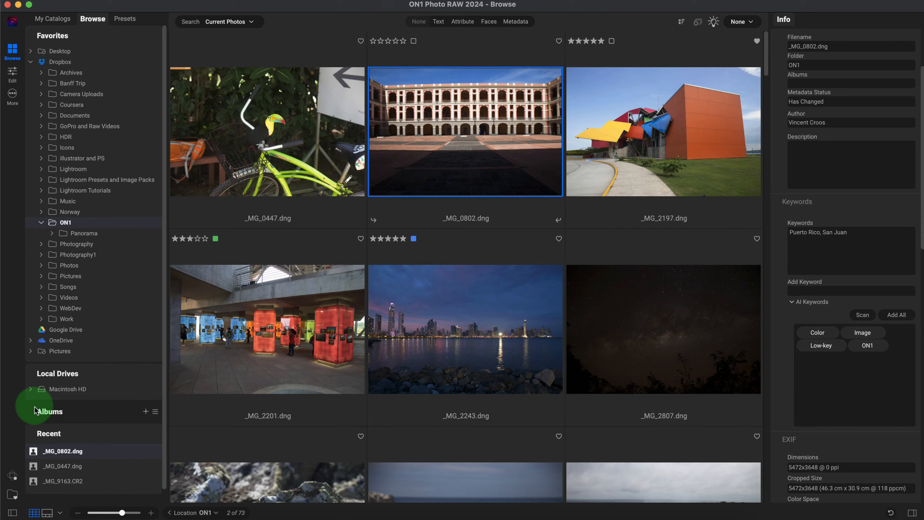
Open _MG_0802.dng from the grid at full view, check it zoomed in and fitted, and go back to the thumbnails.
double_click(433, 122)
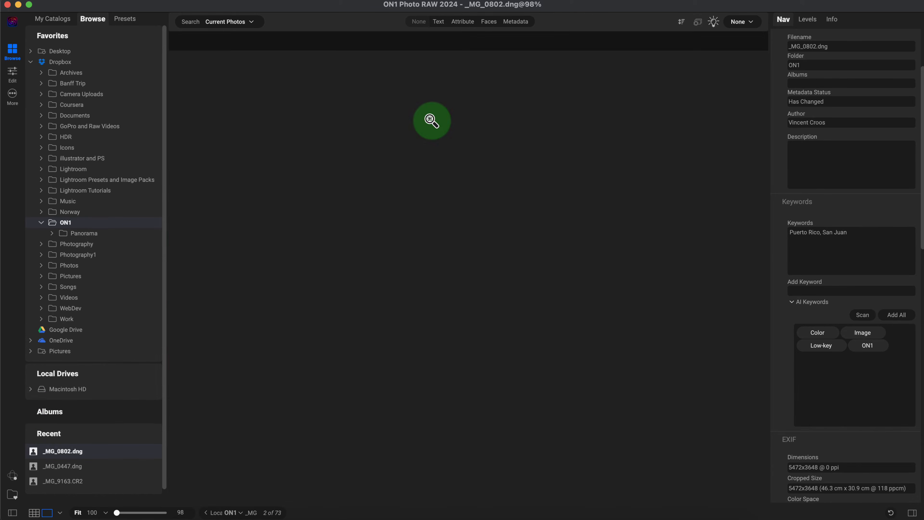
left_click(432, 120)
left_click(432, 122)
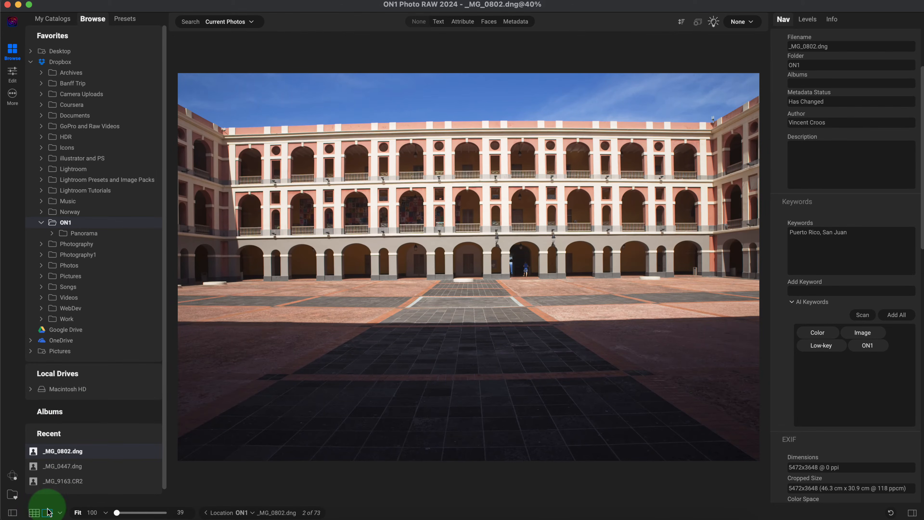
left_click(35, 513)
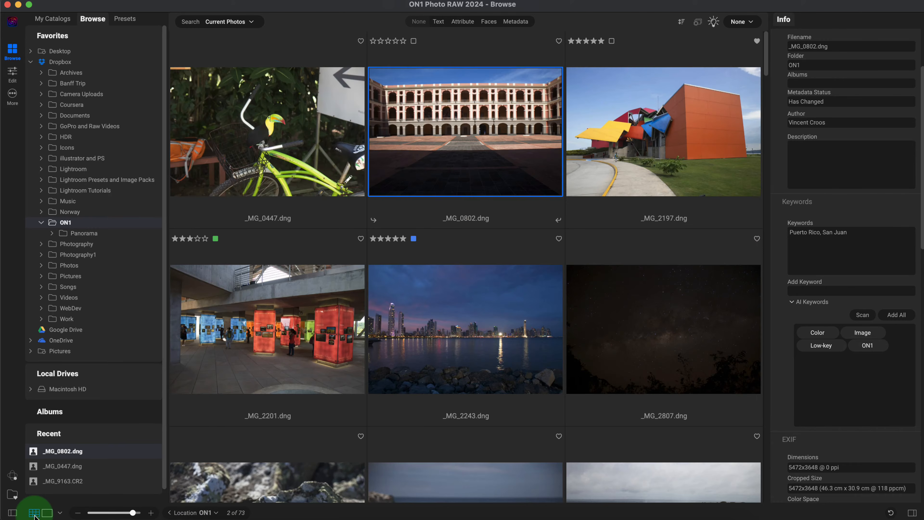
Look over the AI Adaptive Presets, the favorite folders and the My Catalogs sections.
left_click(127, 22)
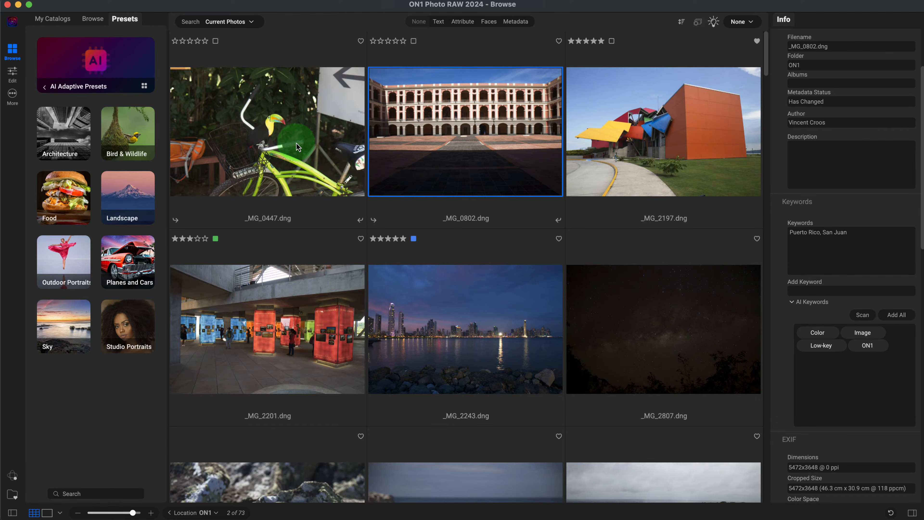
left_click(57, 24)
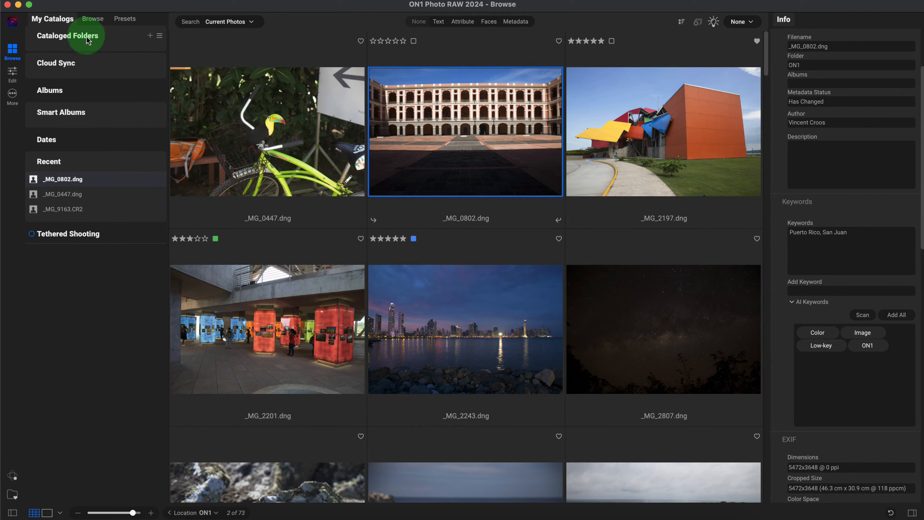
left_click(91, 20)
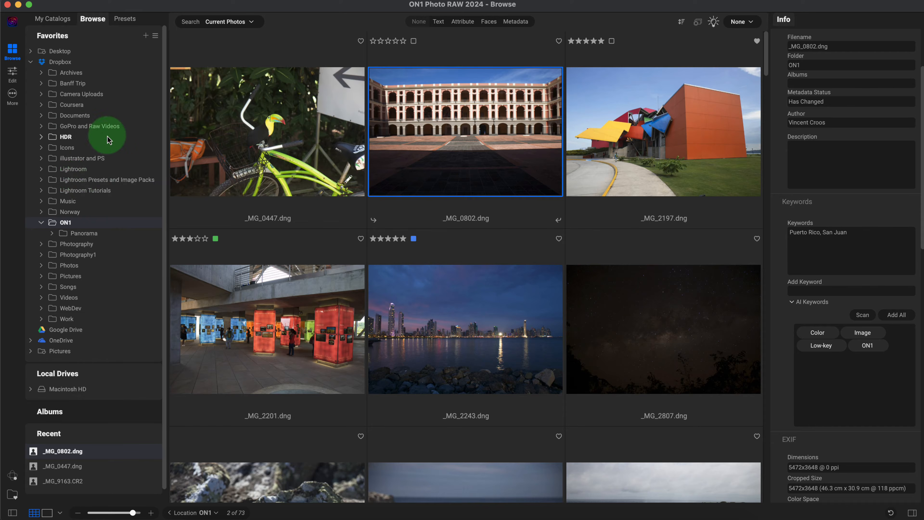
left_click(51, 20)
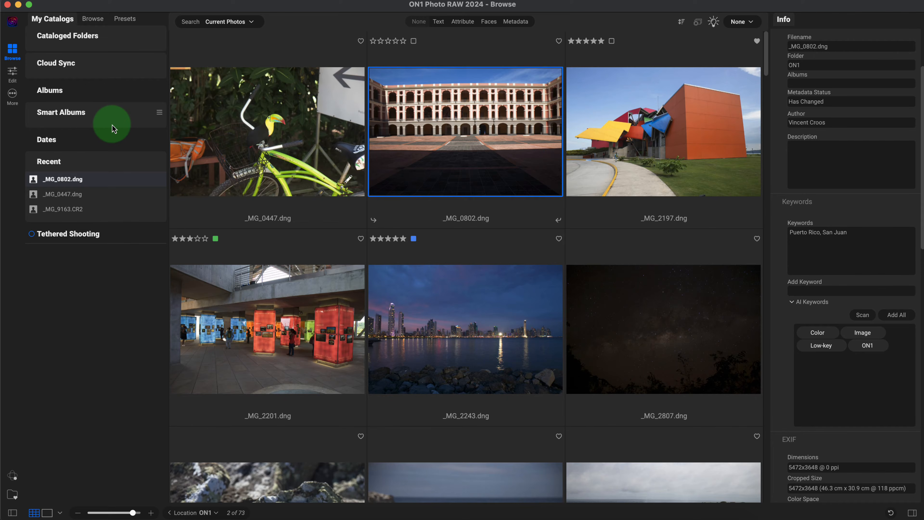
Open _MG_0802.dng for editing with the presets hidden, and examine the Tone & Color adjustments.
left_click(11, 75)
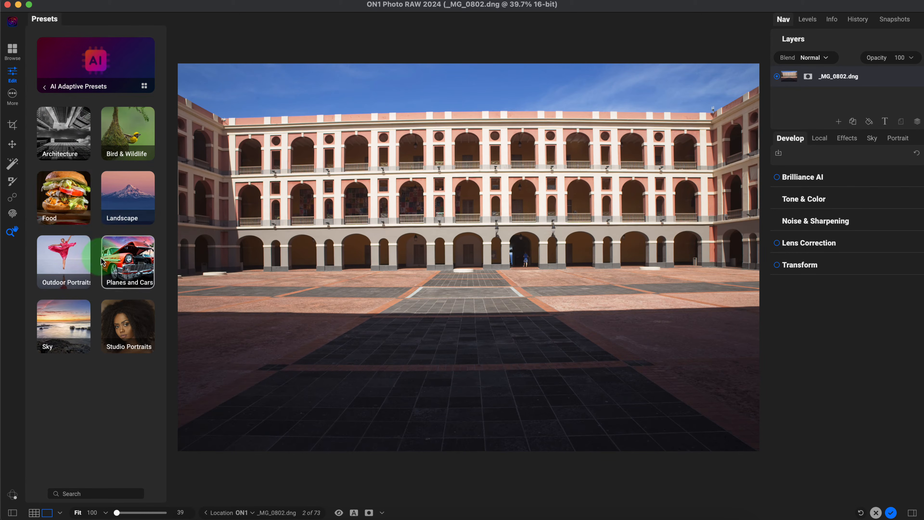
left_click(12, 513)
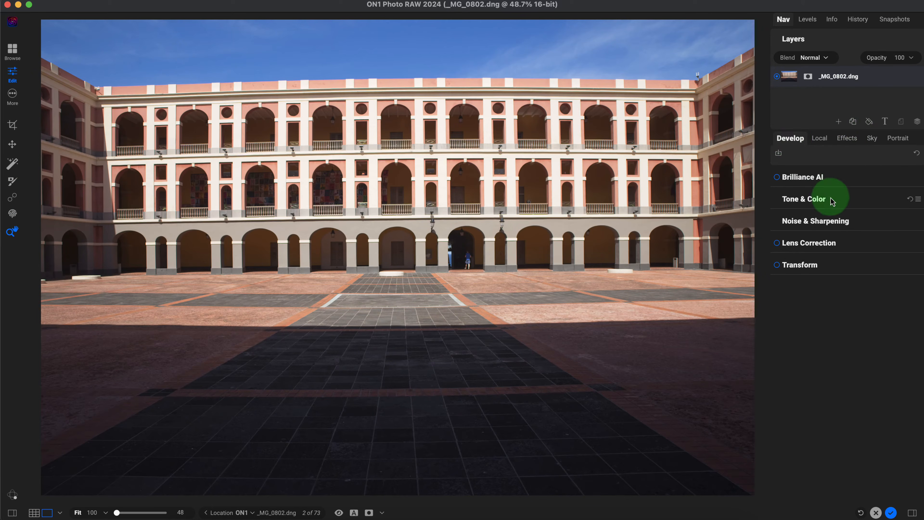
left_click(812, 202)
scroll(837, 203, "down", 6)
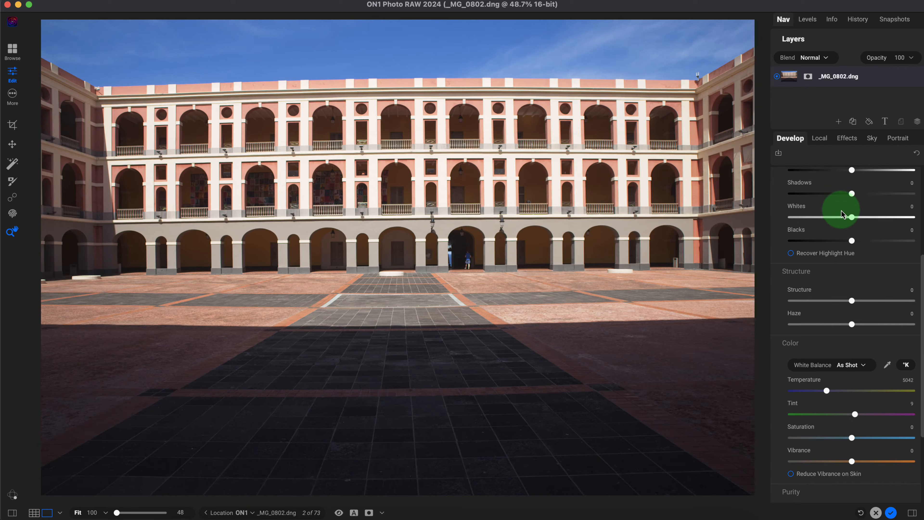
scroll(835, 198, "up", 7)
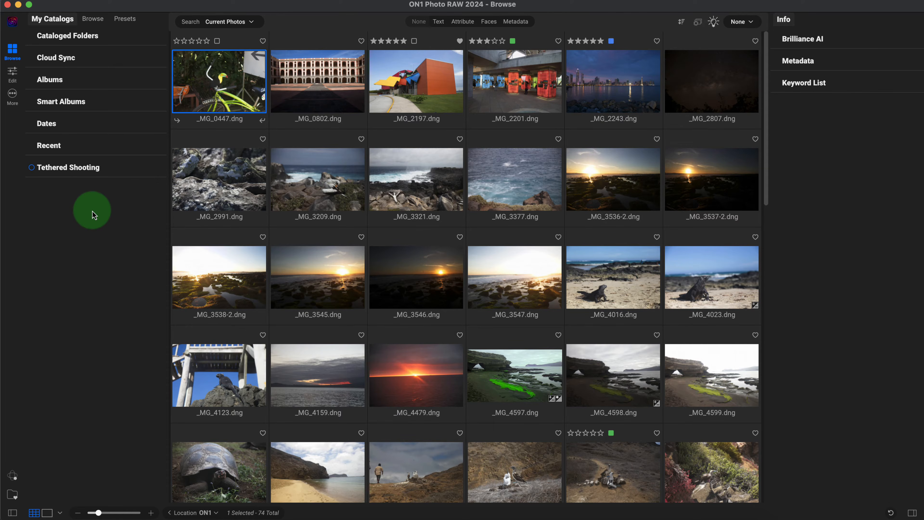
Compare the Cataloged Folders section with the ON1 folder in the browsable folder list, and return to My Catalogs.
left_click(77, 37)
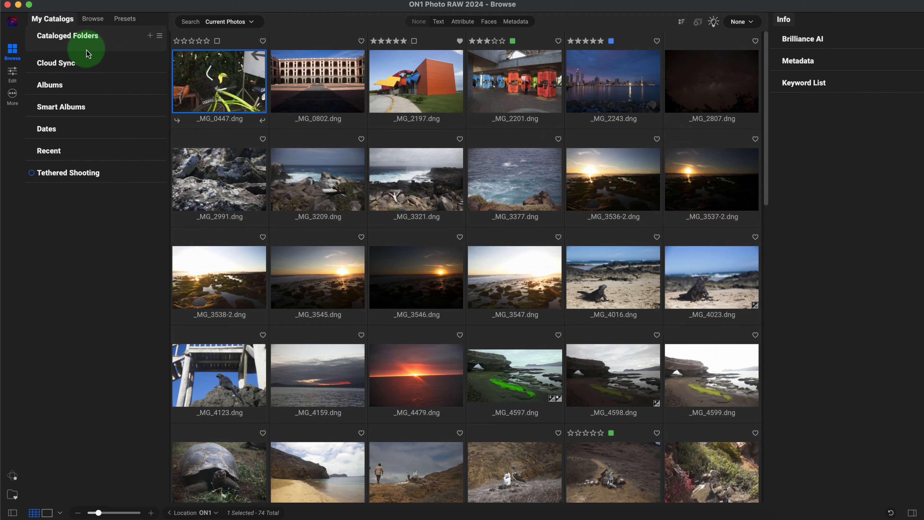
left_click(88, 21)
left_click(41, 222)
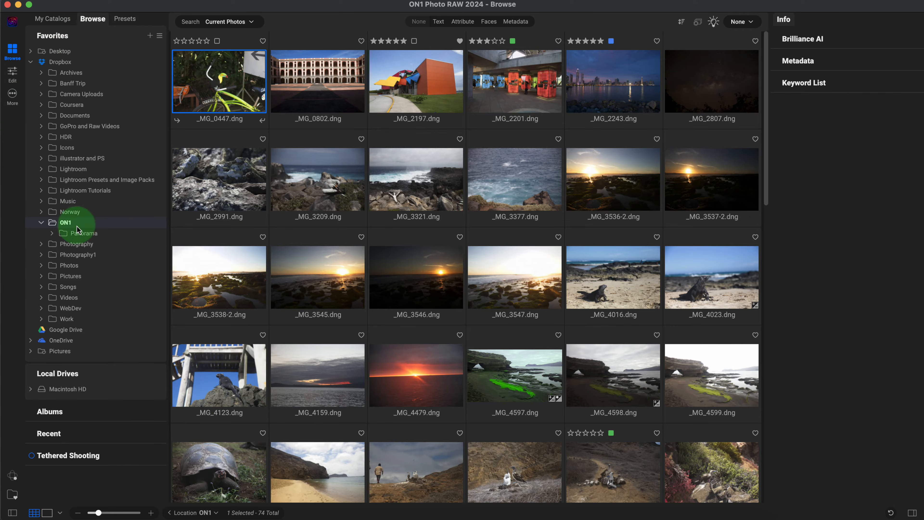
left_click(54, 20)
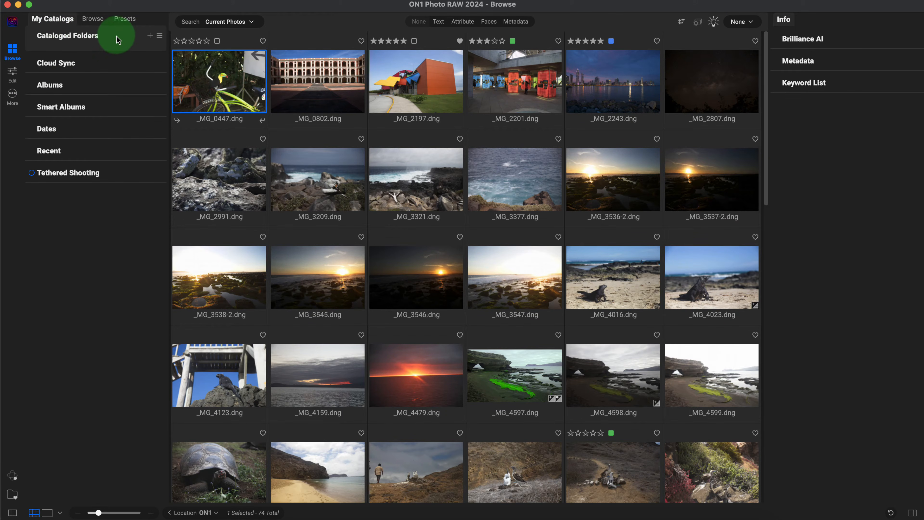
Add the ON1 folder to the cataloged folders.
left_click(150, 37)
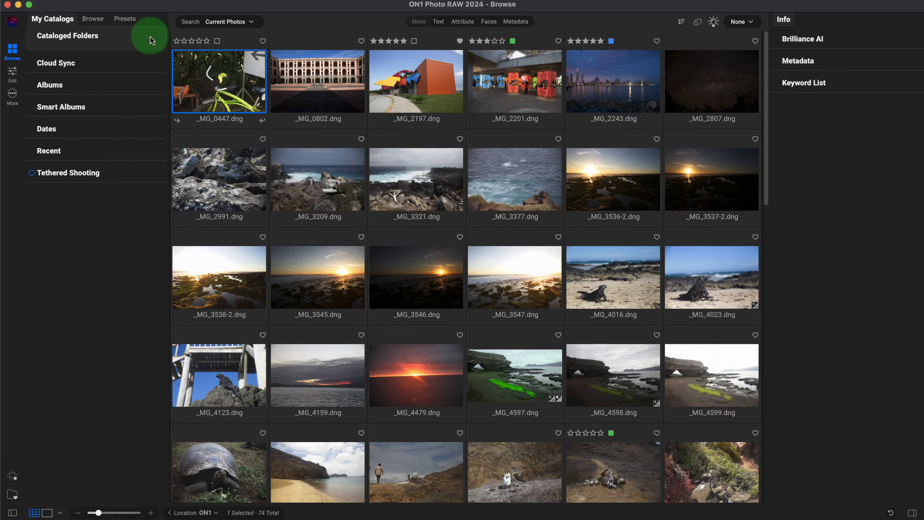
left_click(279, 124)
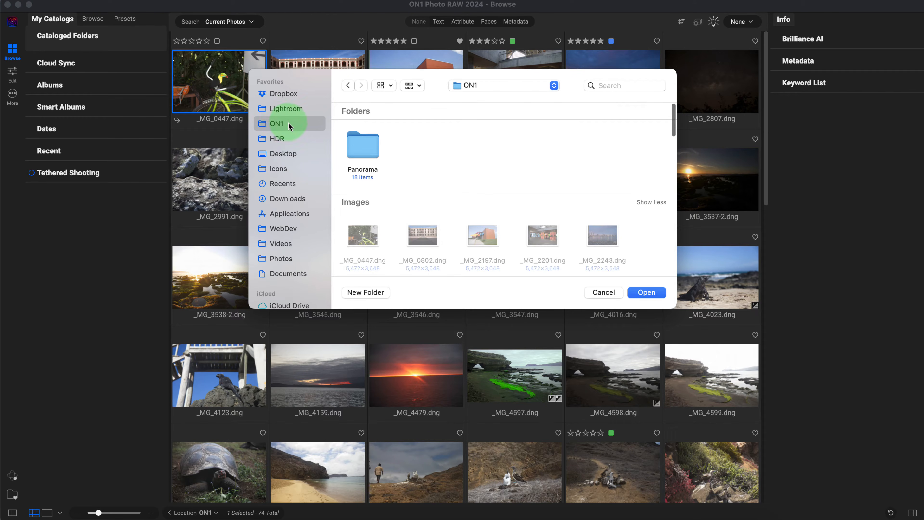
left_click(646, 292)
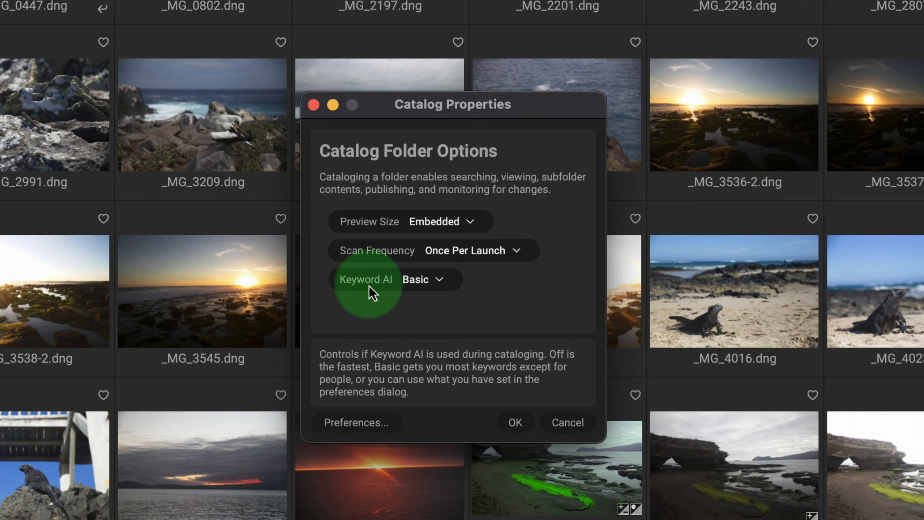
Set the catalog preview size to Standard Sized, keep scanning Once Per Launch with Basic Keyword AI, and accept the options.
left_click(455, 222)
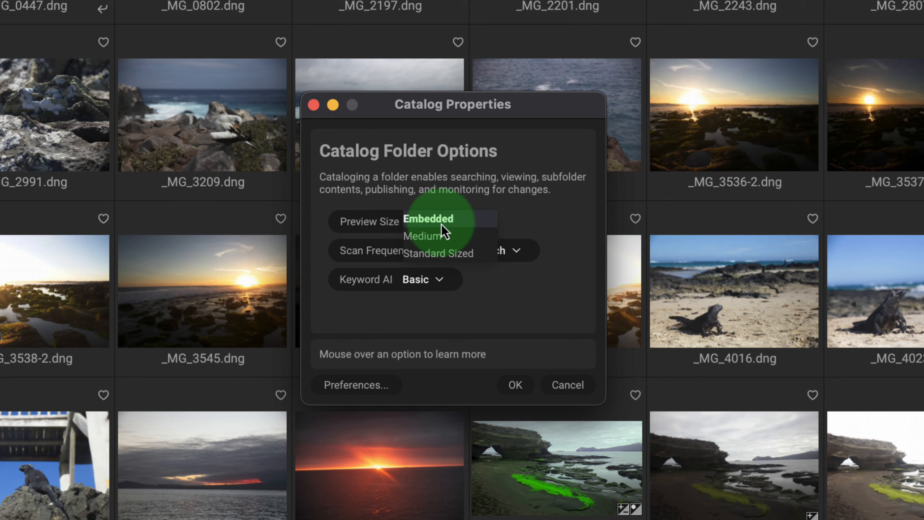
left_click(443, 255)
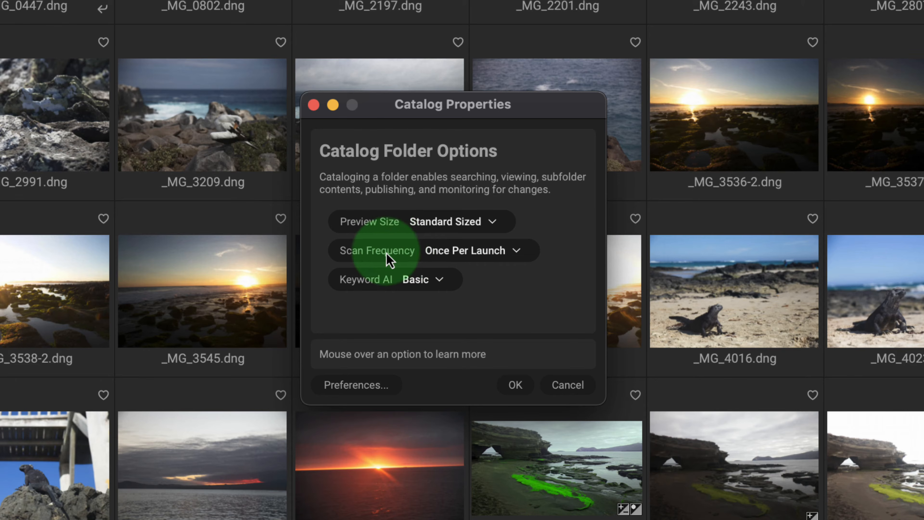
left_click(480, 256)
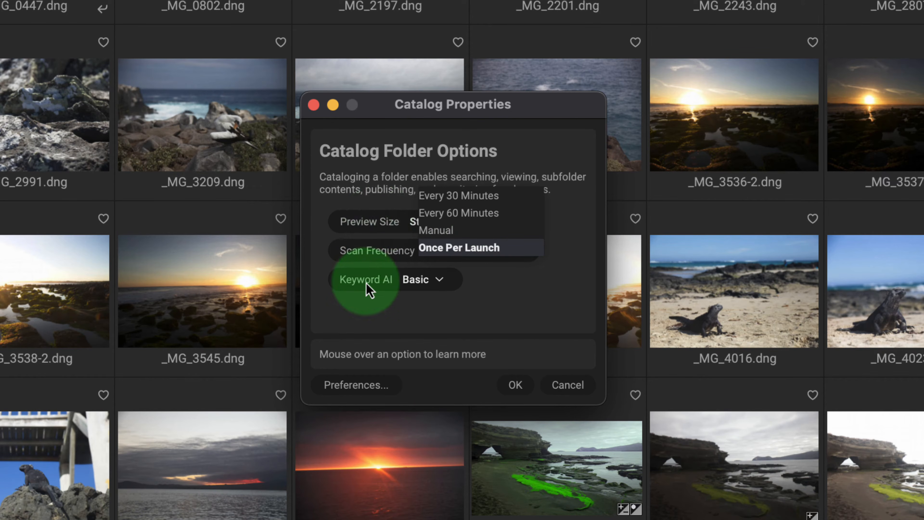
left_click(477, 292)
left_click(435, 281)
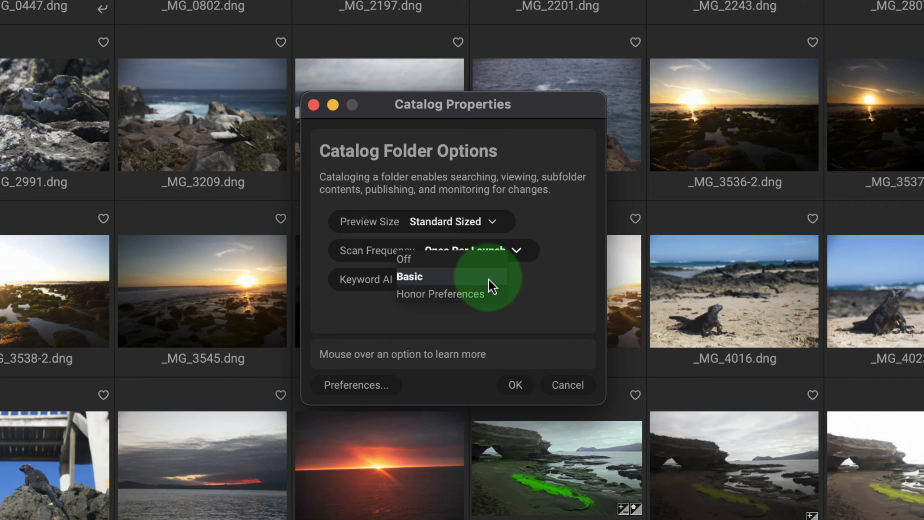
left_click(549, 286)
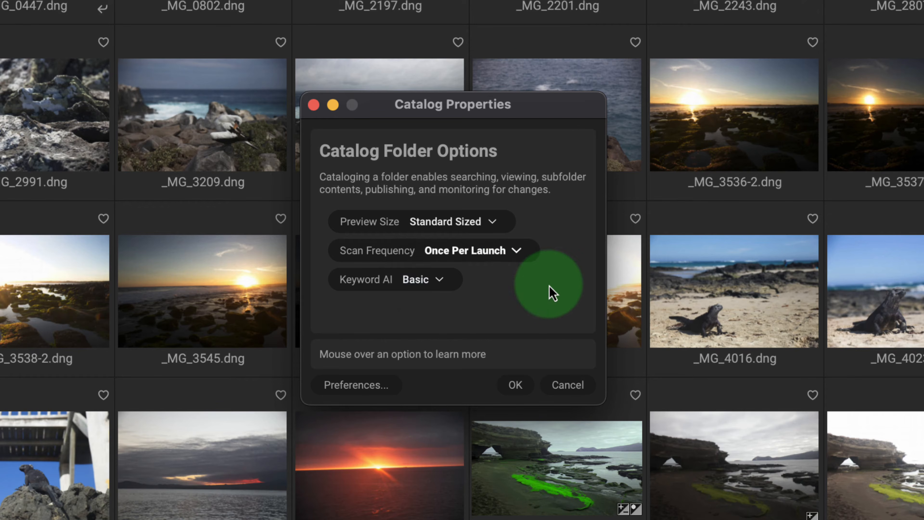
left_click(514, 385)
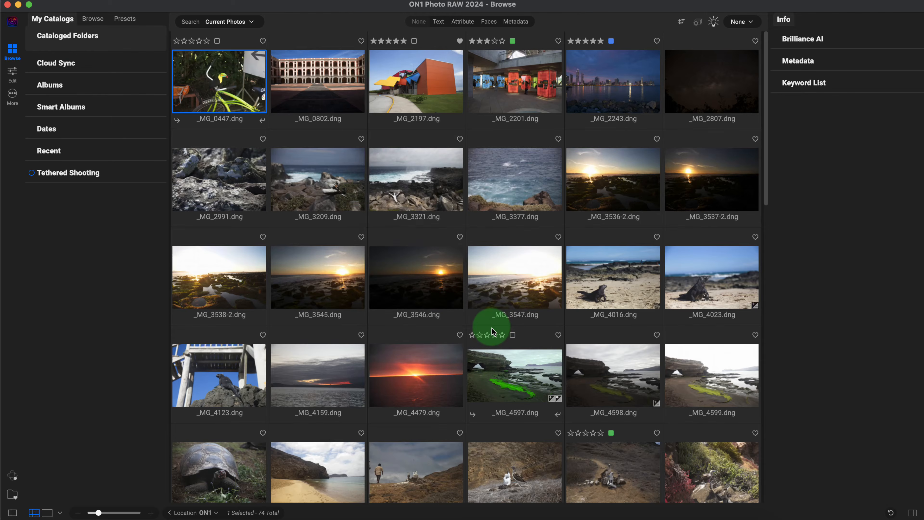
Check the cataloging status of the ON1 folder and examine the metadata and AI keywords of _MG_0447.dng.
left_click(218, 310)
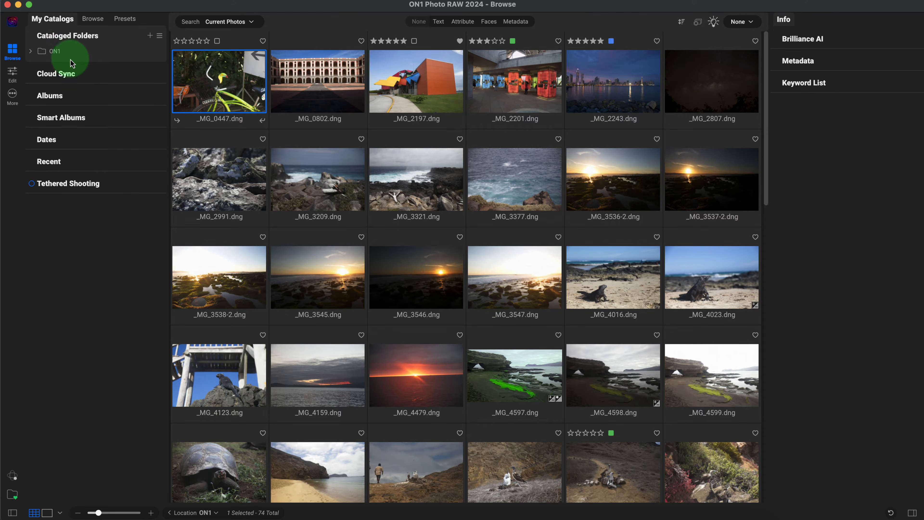
left_click(14, 499)
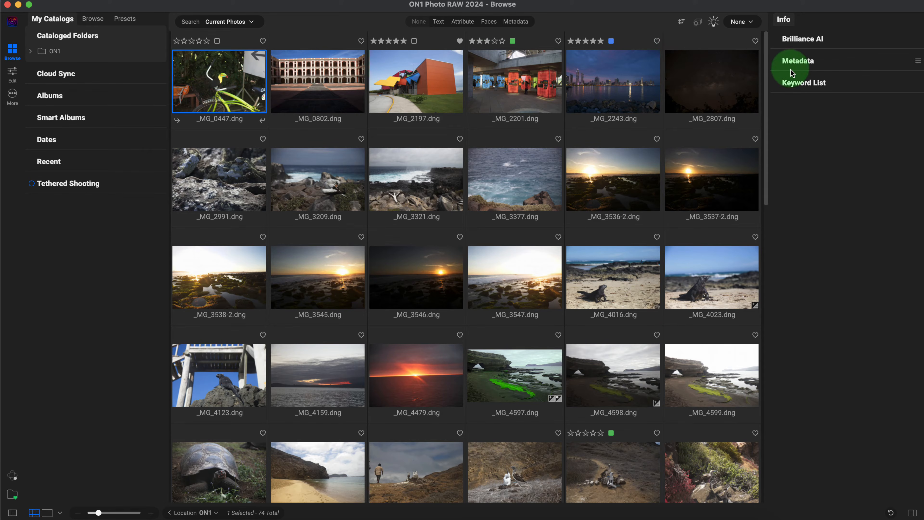
left_click(797, 60)
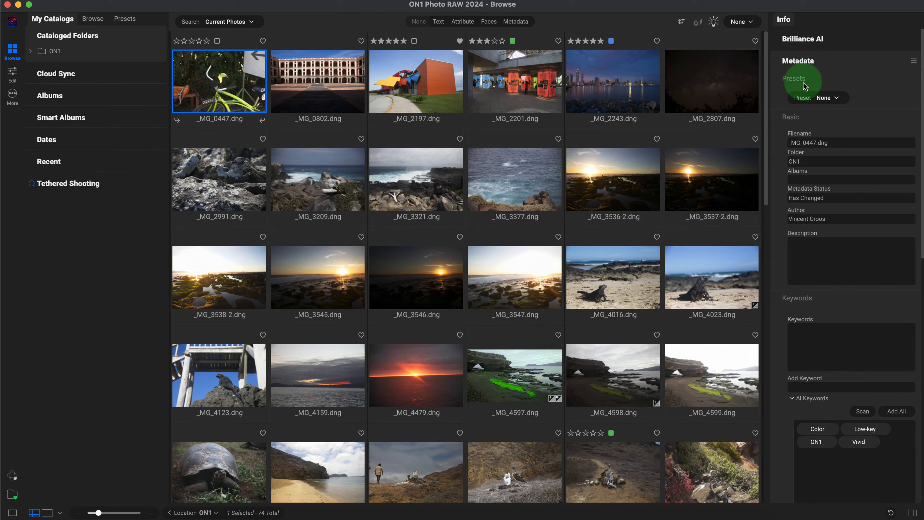
scroll(824, 330, "down", 5)
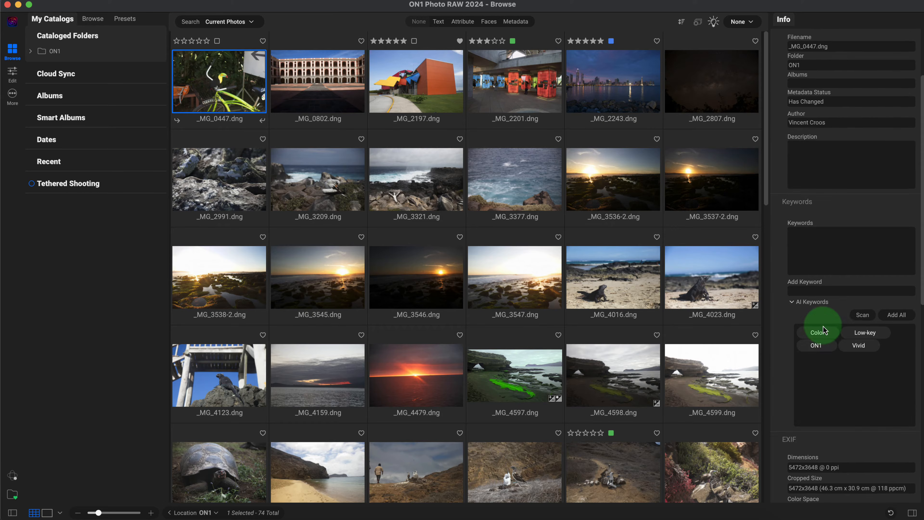
scroll(823, 326, "down", 3)
mouse_move(818, 275)
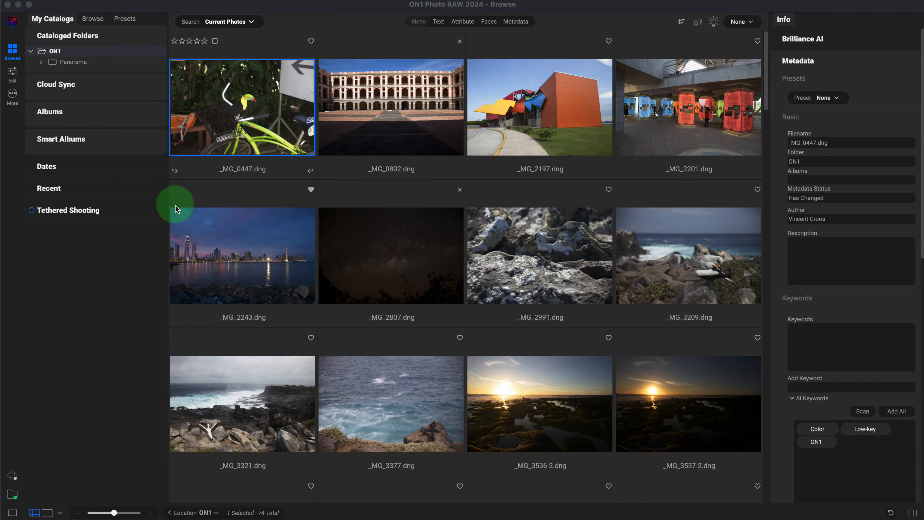
Create an album named "my first album" that includes the selected photos _MG_0447.dng through _MG_2201.dng.
left_click(71, 115)
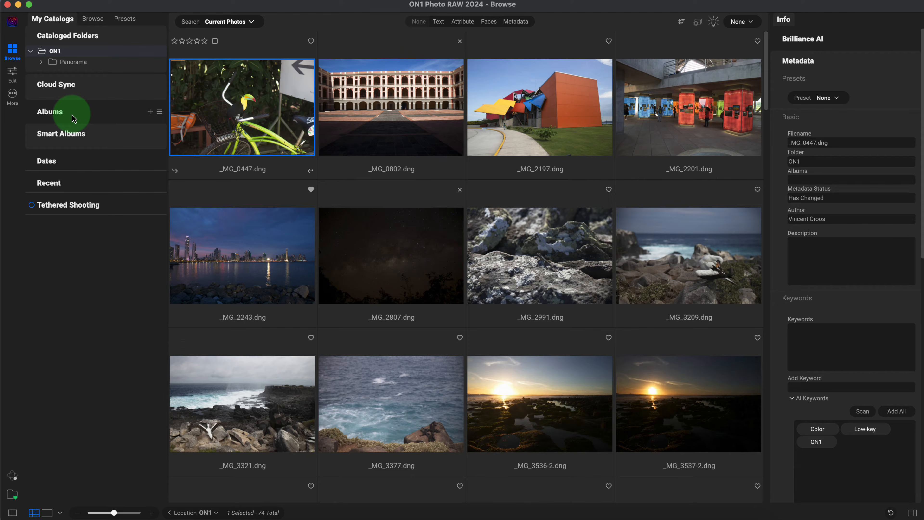
left_click(233, 104)
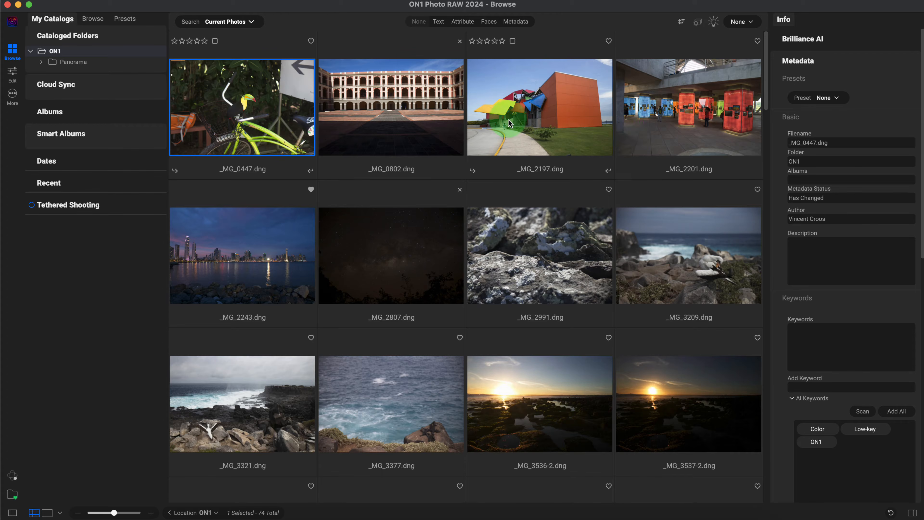
left_click(690, 112, "shift")
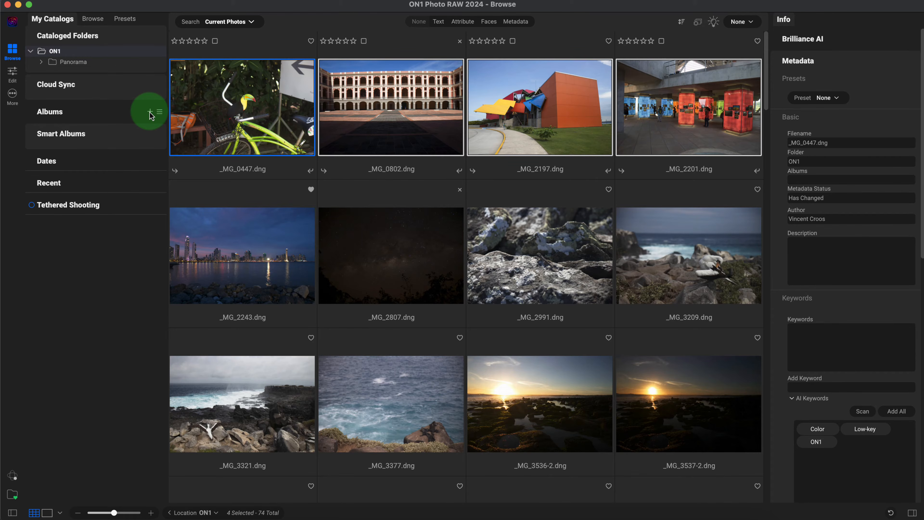
left_click(150, 113)
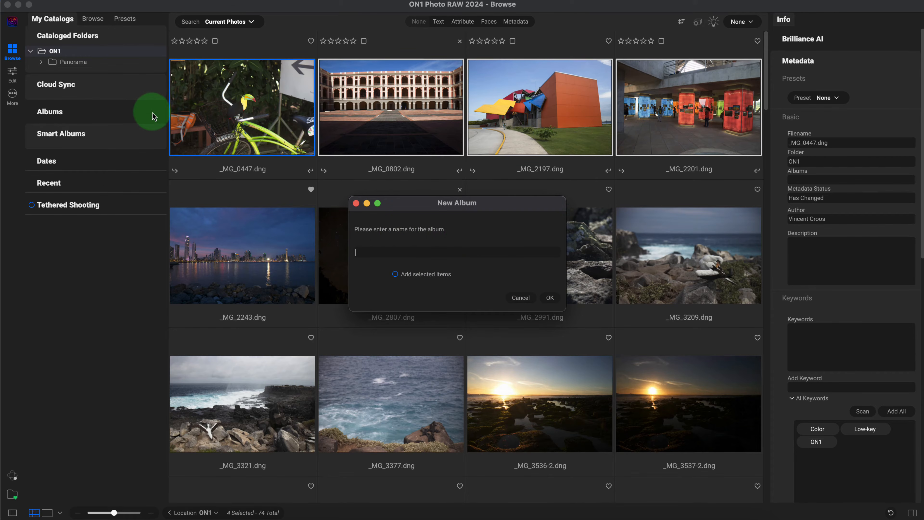
left_click(376, 255)
type("my f")
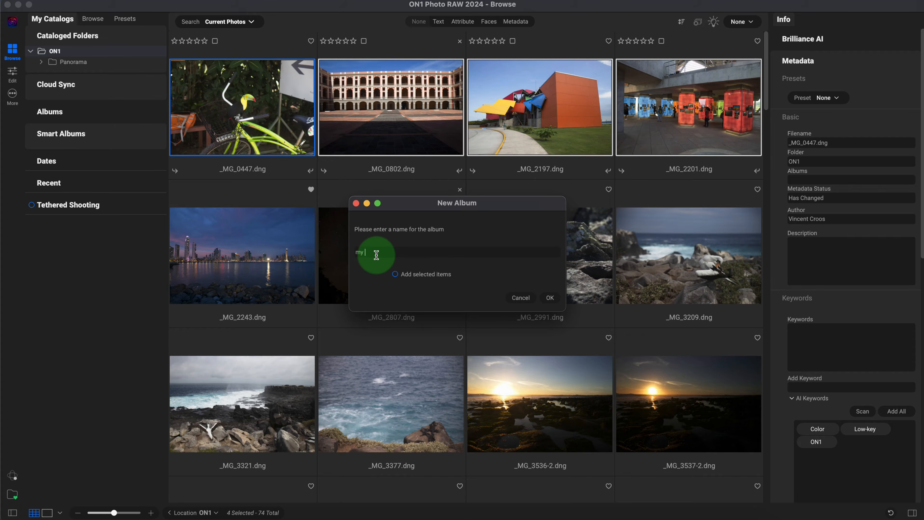
type("irst album")
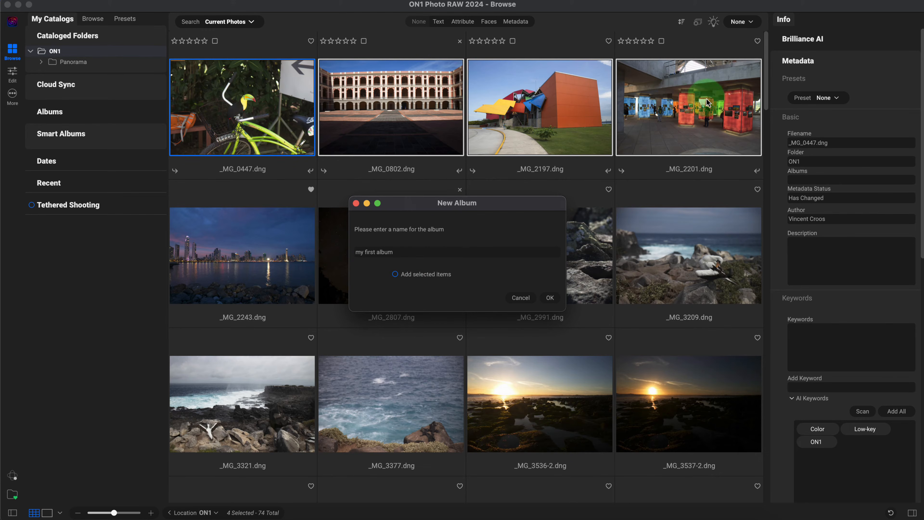
left_click(396, 275)
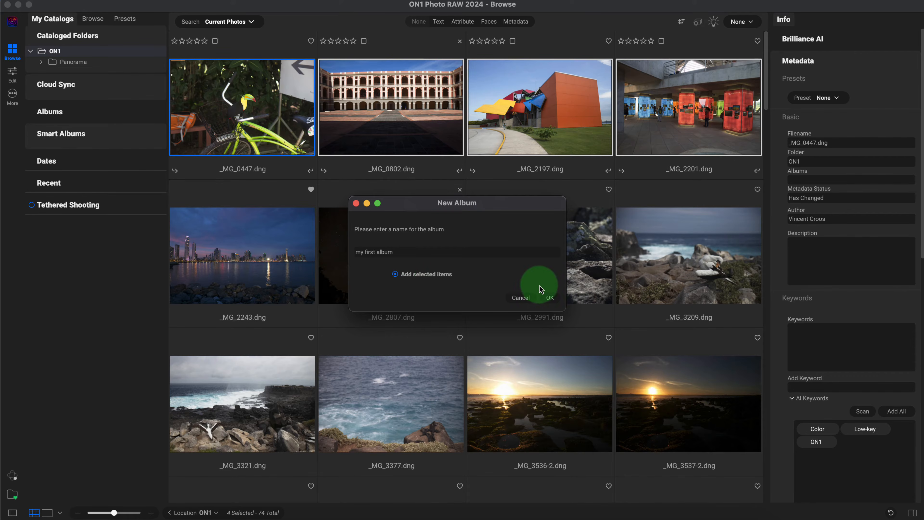
left_click(547, 296)
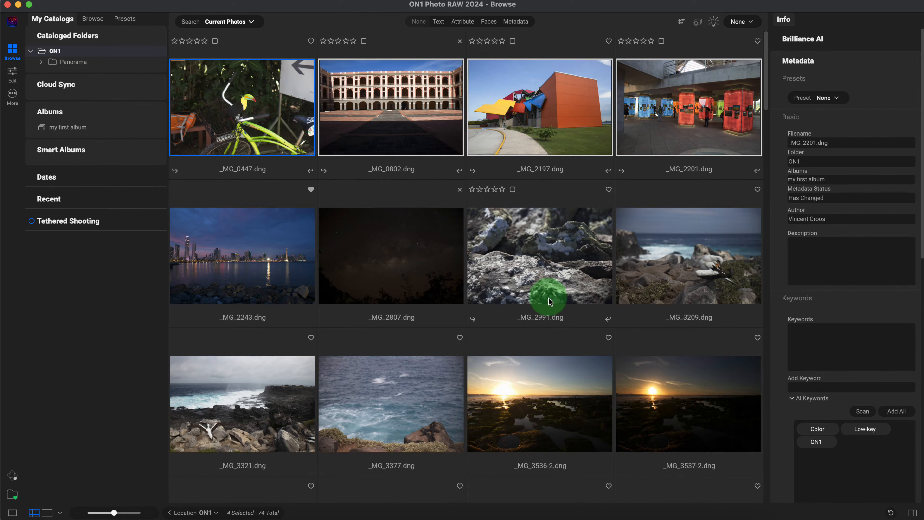
Check the contents of "my first album", and add _MG_2243.dng and _MG_2807.dng to it from the ON1 folder.
left_click(71, 130)
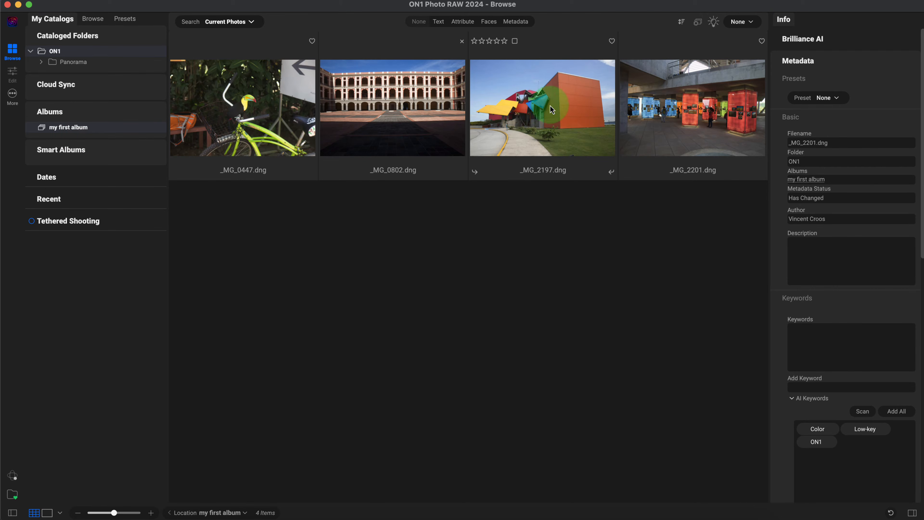
left_click(67, 53)
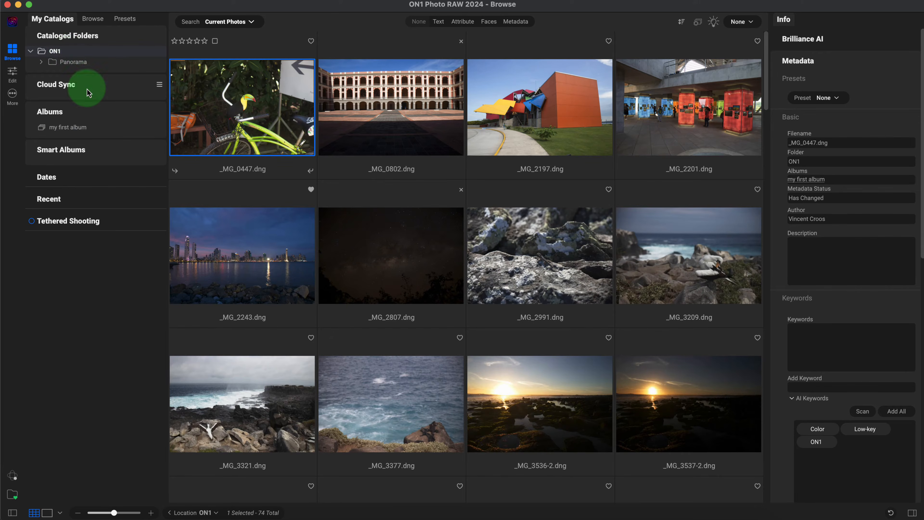
left_click(258, 237)
left_click_drag(275, 239, 72, 127)
left_click_drag(385, 258, 59, 127)
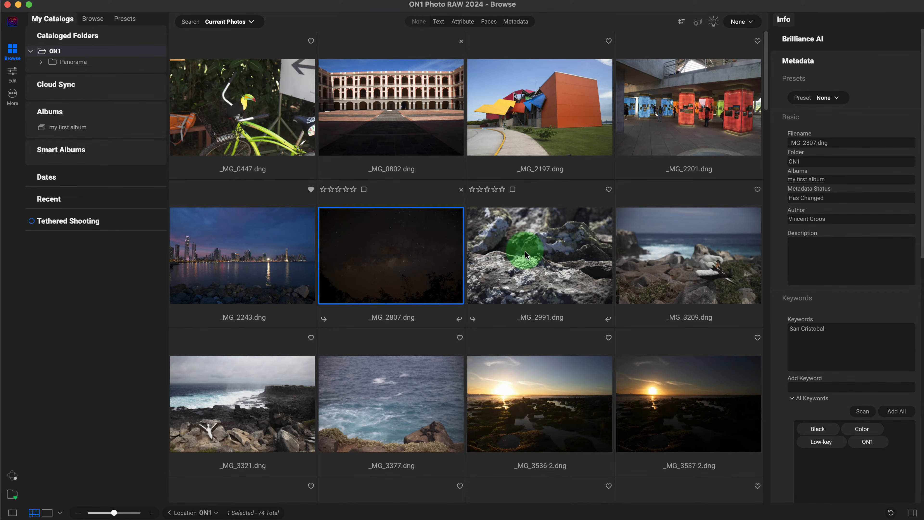
mouse_move(525, 249)
left_mouse_down()
mouse_move(533, 255)
mouse_move(500, 223)
mouse_move(511, 253)
mouse_move(526, 245)
left_mouse_up()
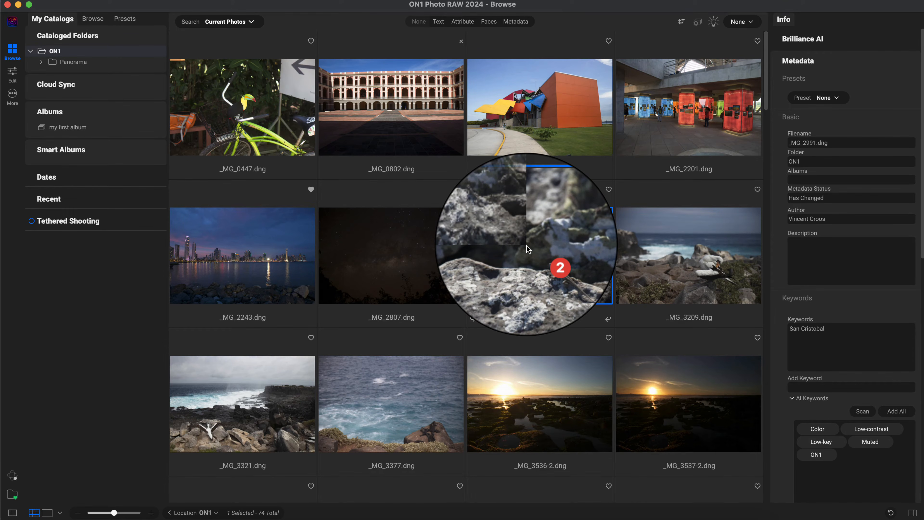
left_click_drag(527, 245, 503, 245)
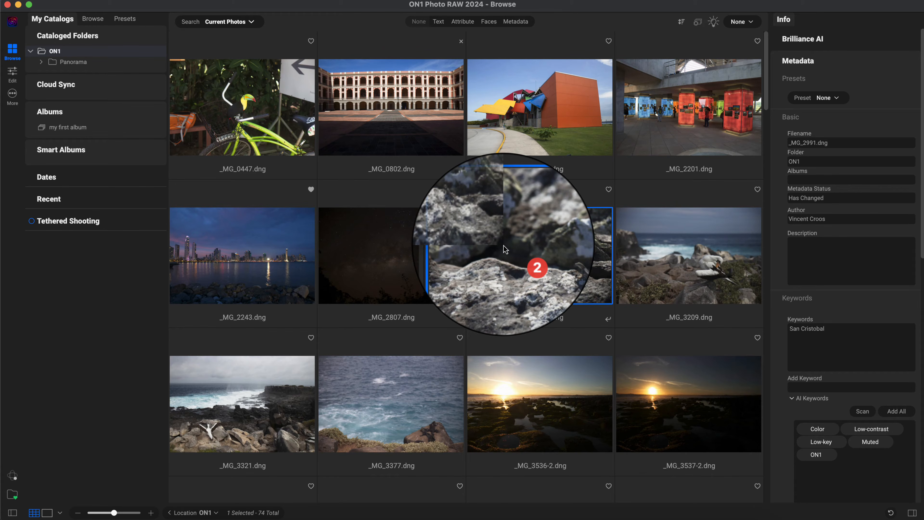
left_click_drag(503, 245, 503, 246)
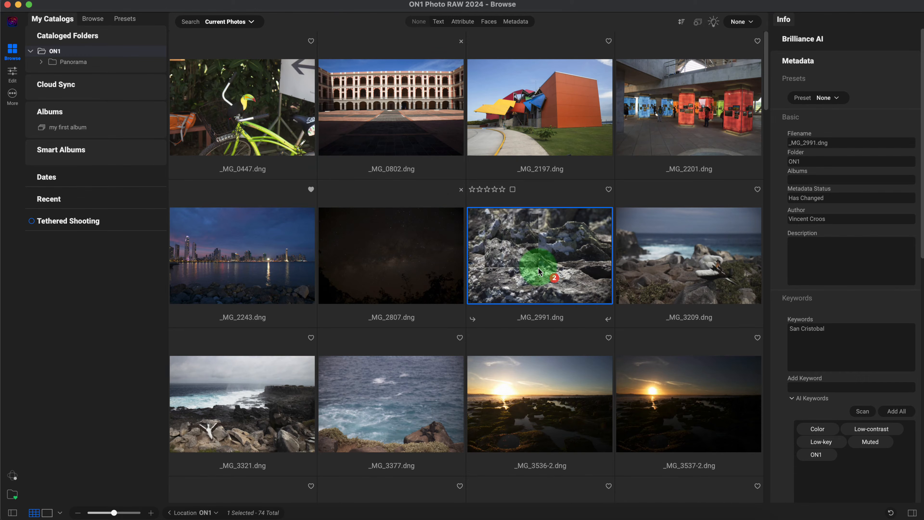
Add the four photos _MG_3321.dng through _MG_3537-2.dng to "my first album" and view the album.
scroll(486, 266, "down", 6)
scroll(486, 266, "up", 6)
scroll(485, 266, "down", 4)
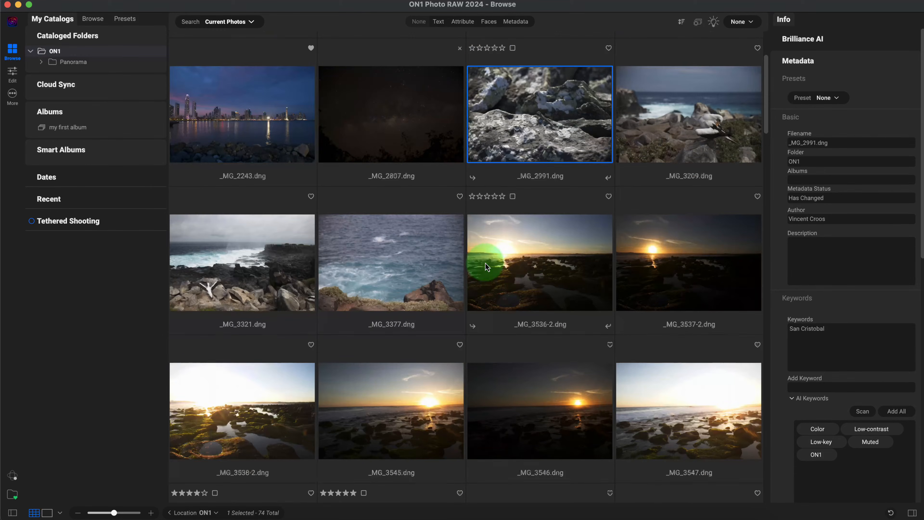
left_click(226, 251)
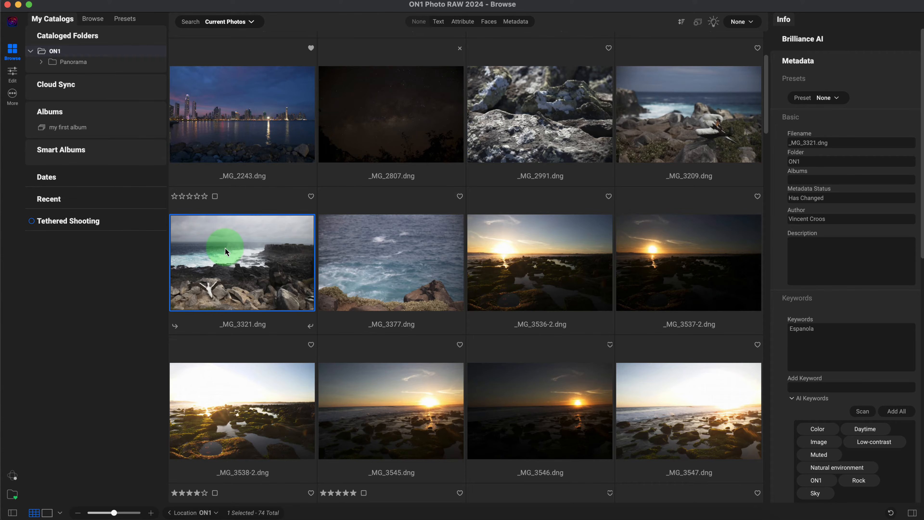
left_click(661, 272, "shift")
left_click_drag(668, 269, 85, 130)
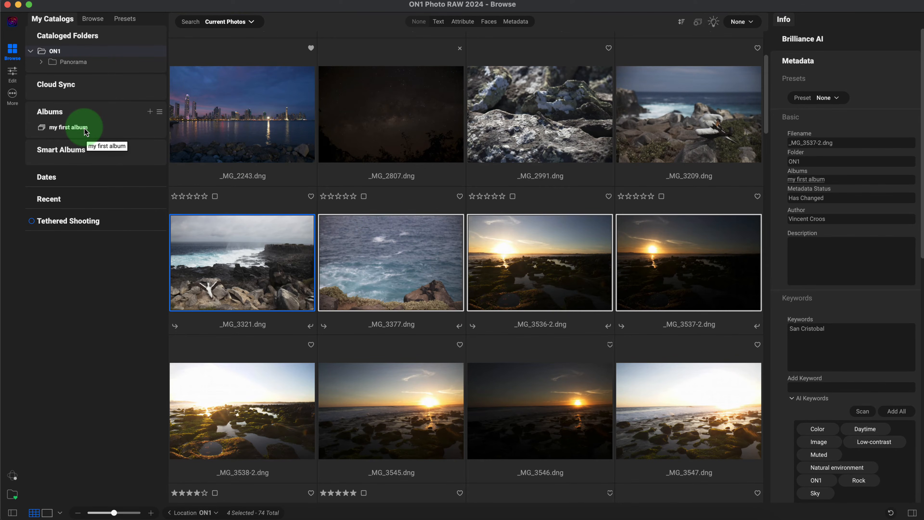
left_click(84, 131)
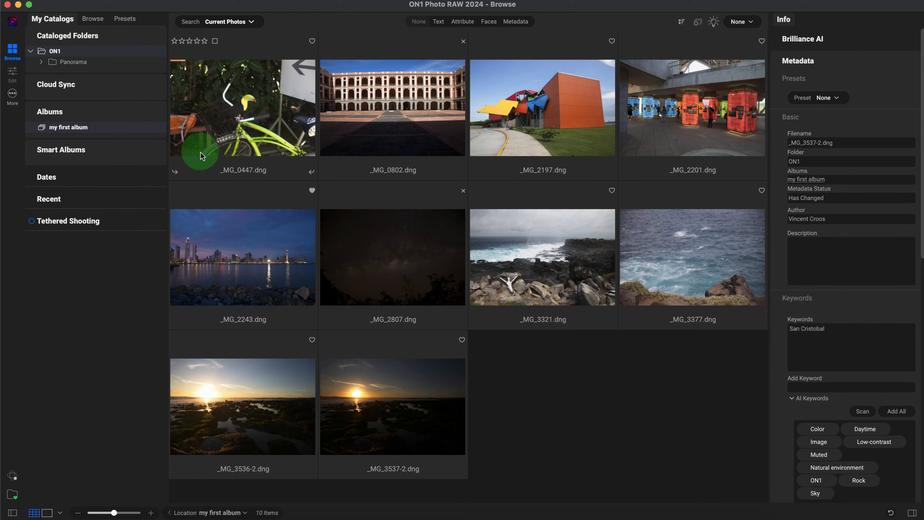
Return to the ON1 folder and look at the Add to Album choices for _MG_3321.dng without applying any.
left_click(80, 52)
scroll(469, 215, "down", 3)
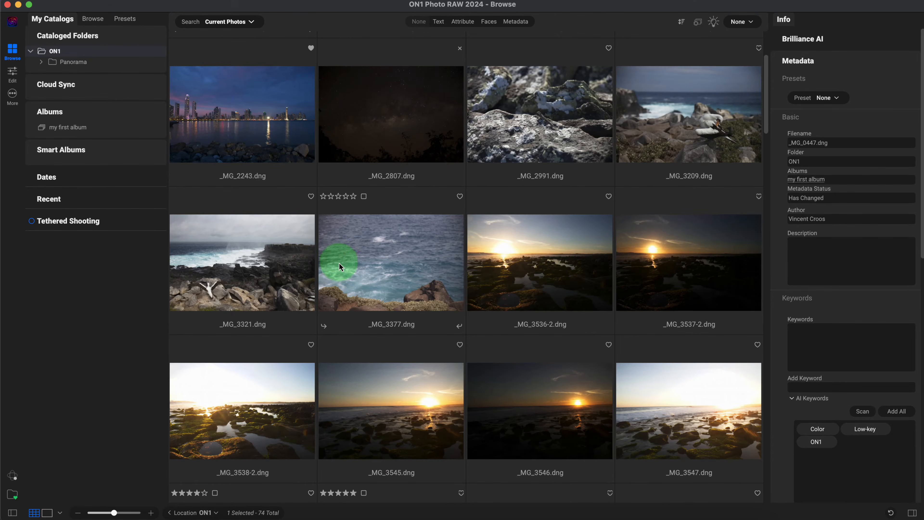
left_click(226, 256)
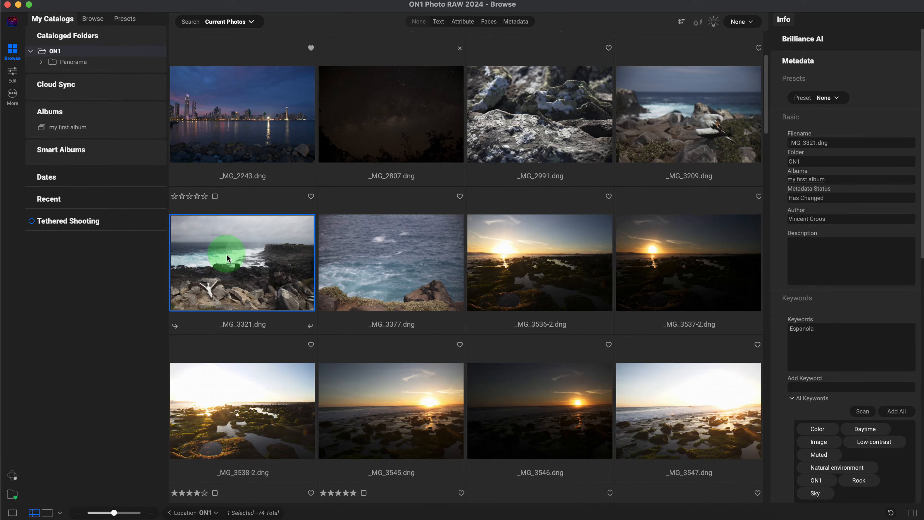
right_click(226, 256)
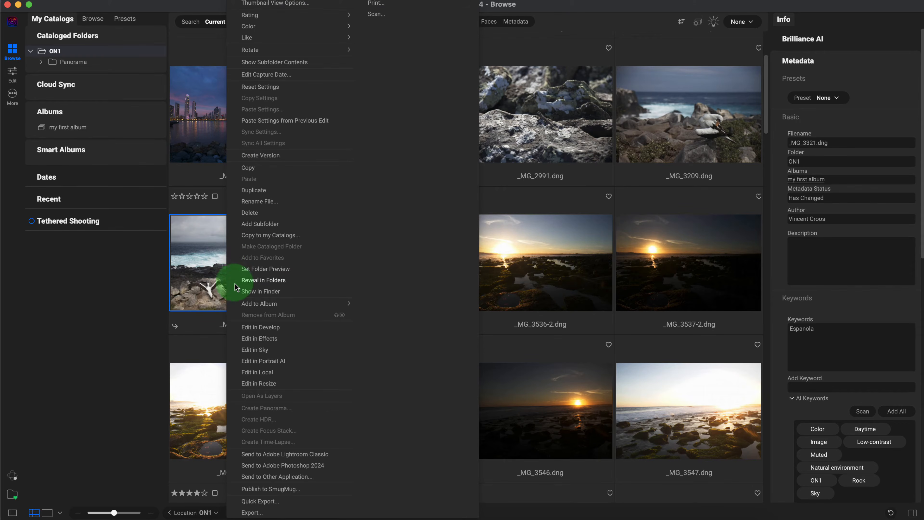
mouse_move(295, 306)
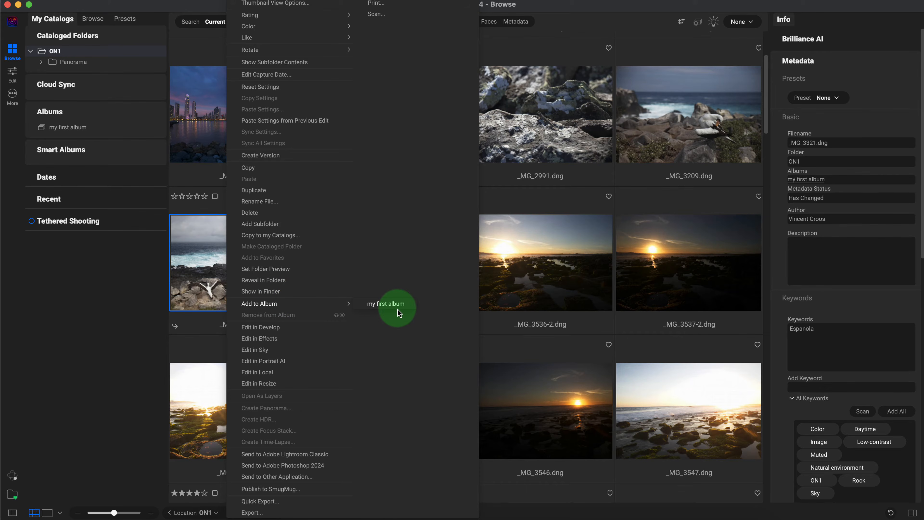
left_click(149, 285)
Search the current photos by metadata for camera ISO greater than 2000.
scroll(505, 240, "up", 4)
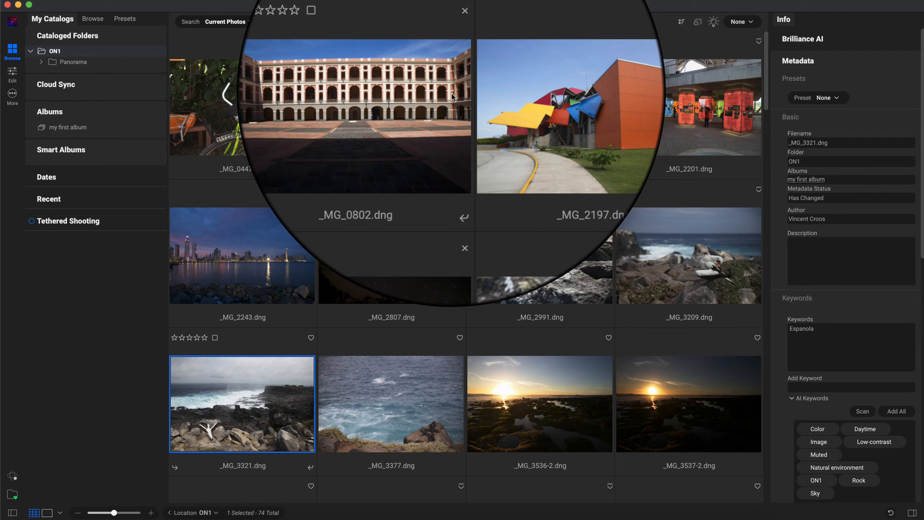
left_click(517, 23)
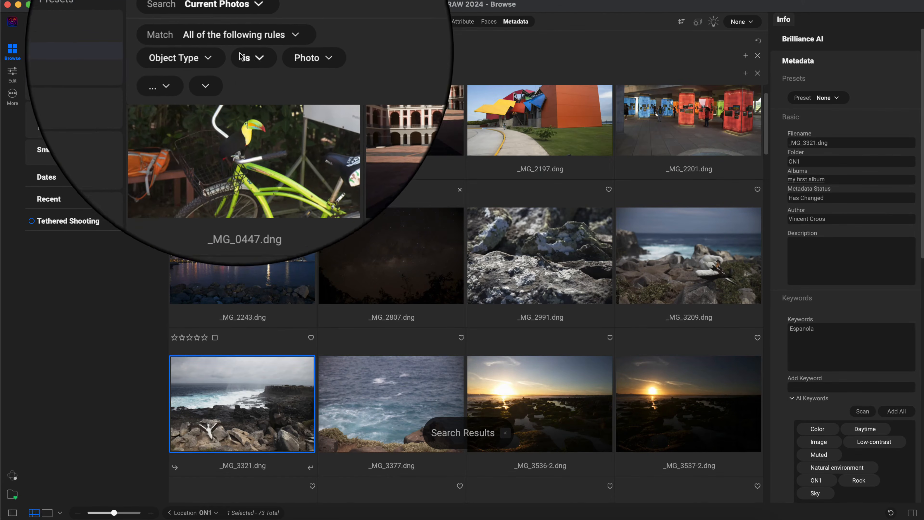
left_click(208, 57)
mouse_move(223, 82)
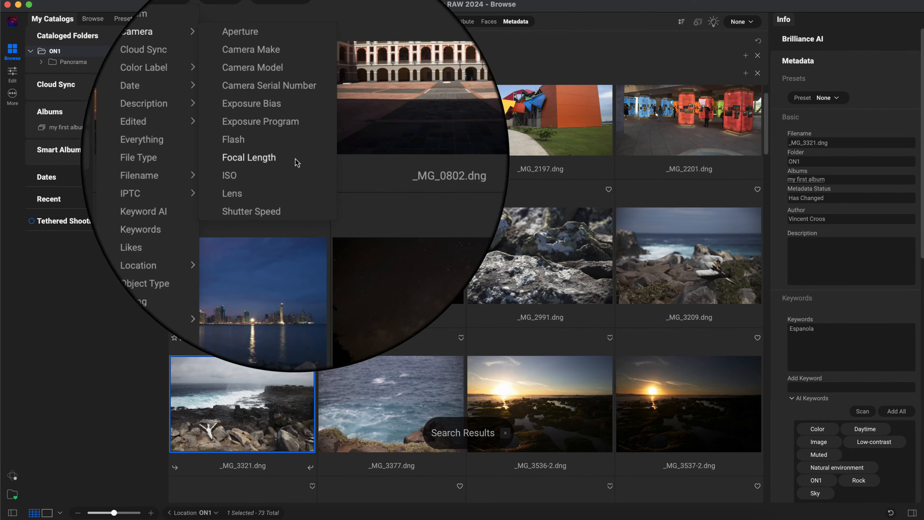
left_click(273, 223)
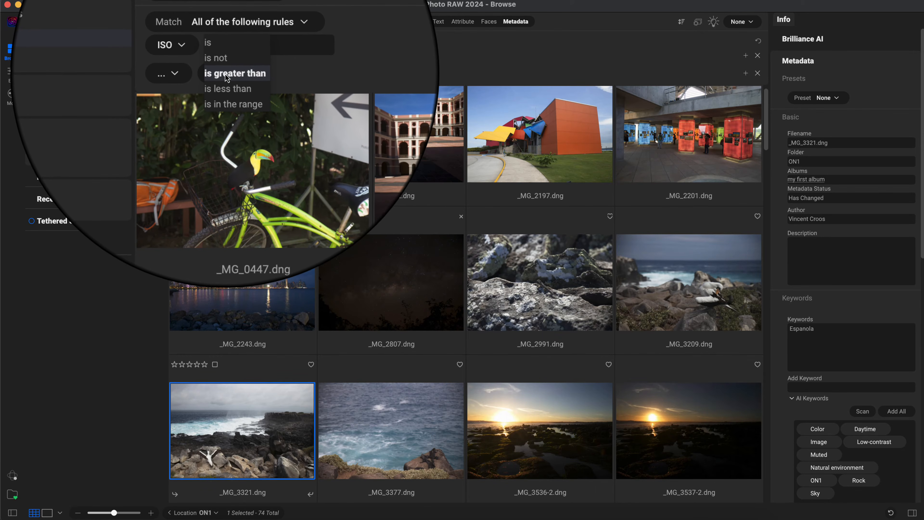
left_click(229, 73)
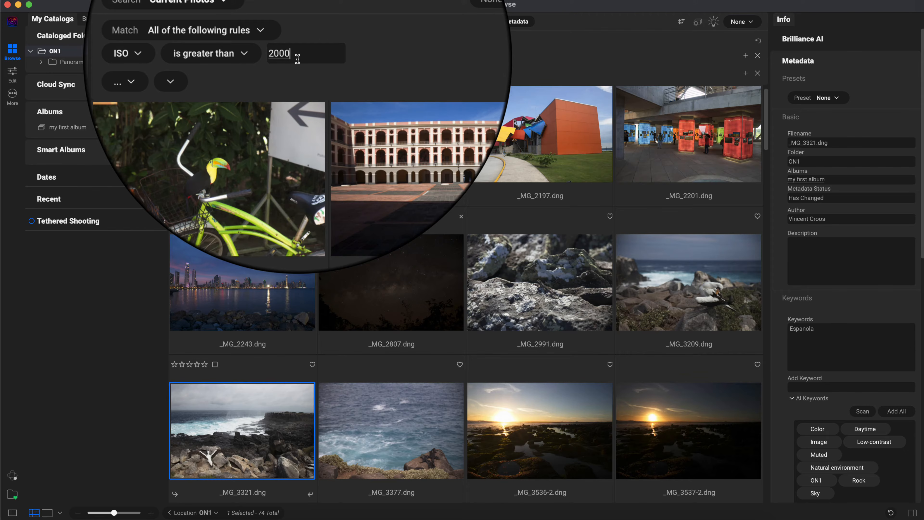
key("Return")
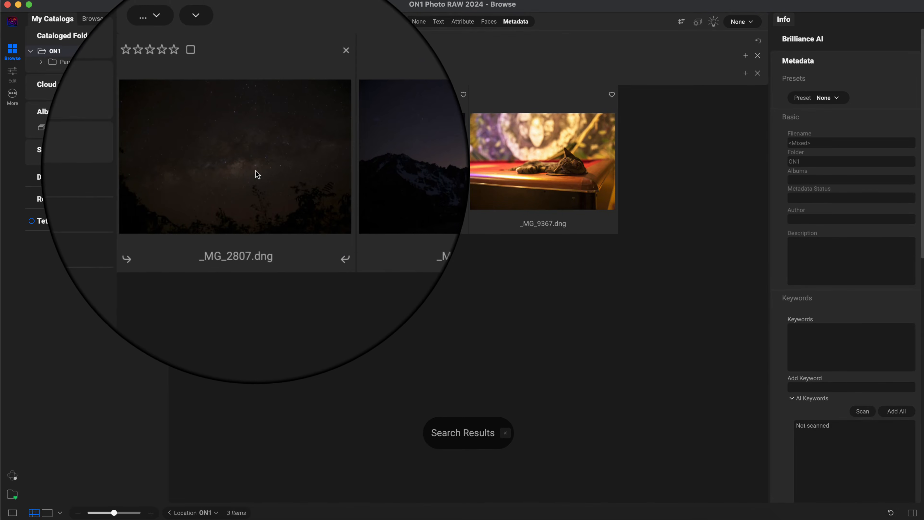
View the metadata of _MG_2807.dng, _MG_8126.DNG and _MG_9367.dng in the search results, and reset and close the metadata search.
left_click(254, 170)
left_click(416, 166)
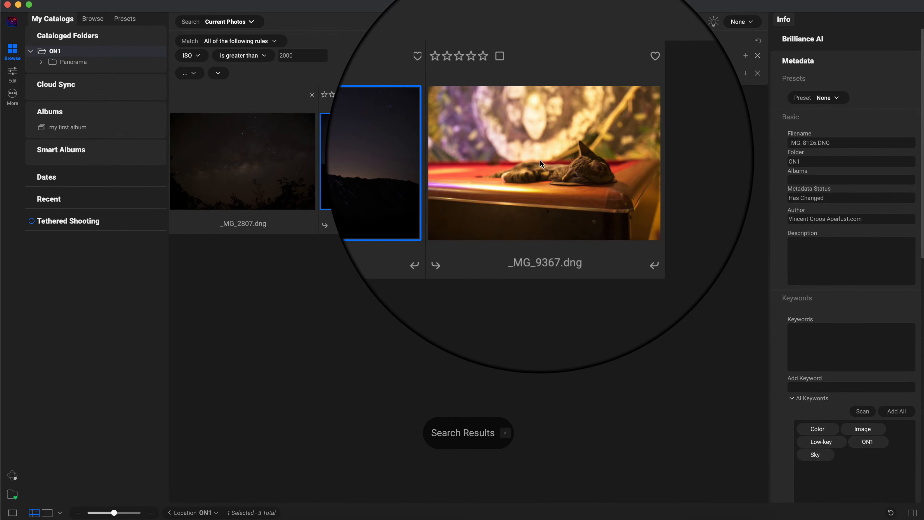
left_click(551, 157)
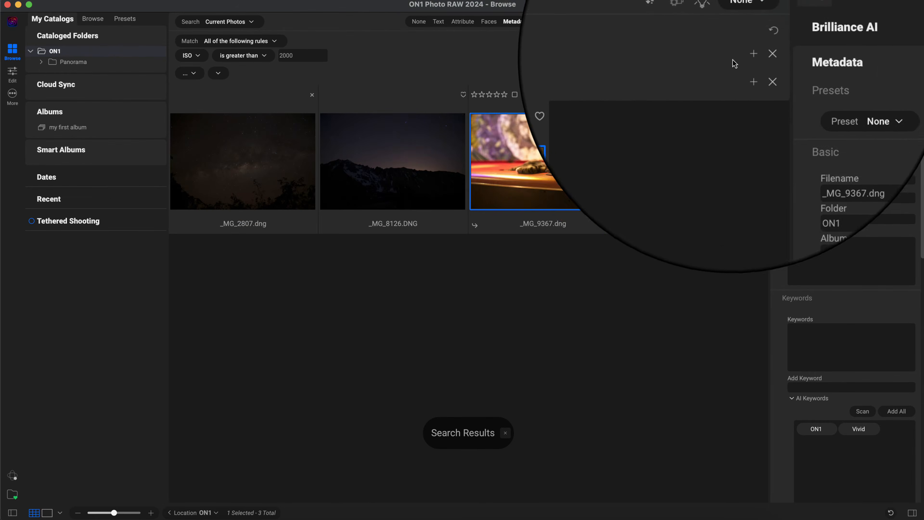
left_click(759, 42)
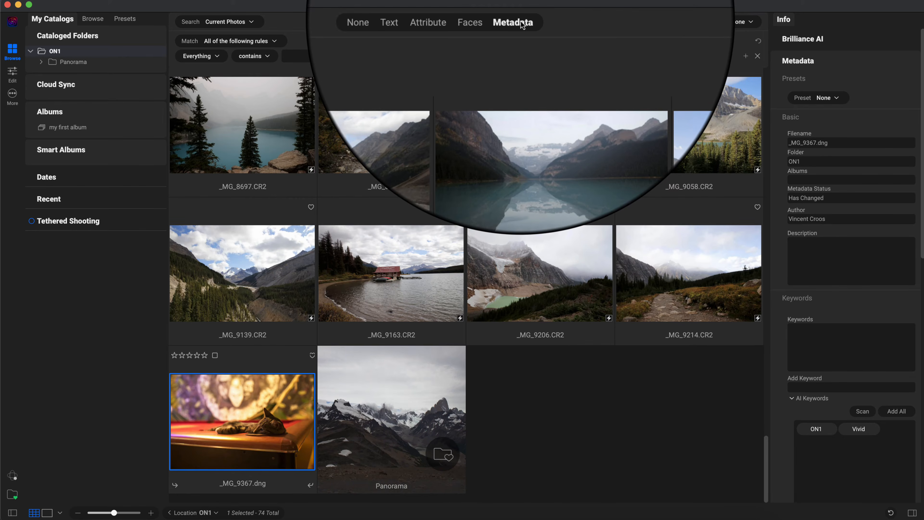
left_click(521, 21)
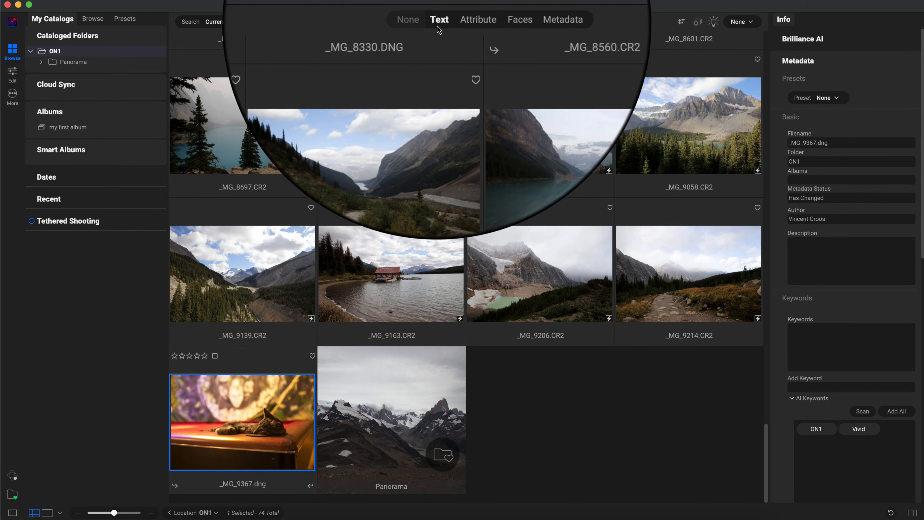
Rate _MG_0447.dng four stars, _MG_0802.dng one star and _MG_2197.dng five stars.
scroll(482, 75, "up", 15)
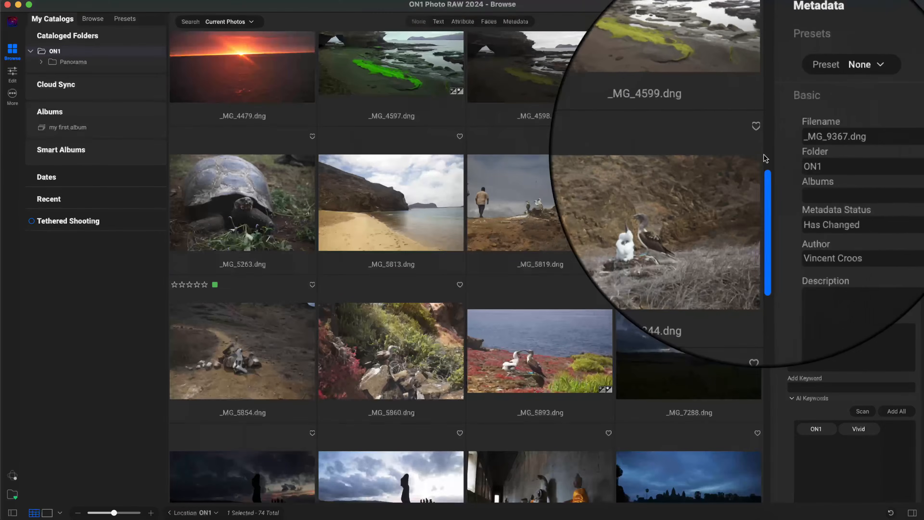
scroll(712, 103, "up", 10)
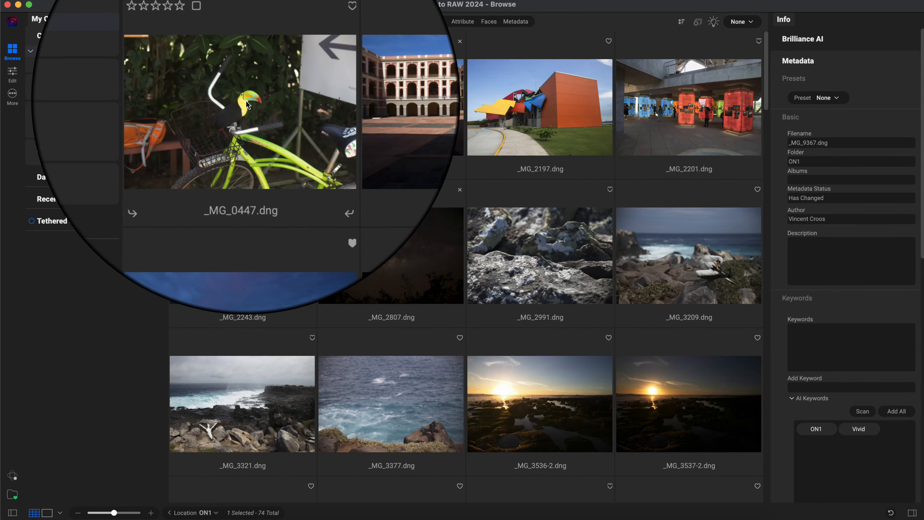
left_click(221, 73)
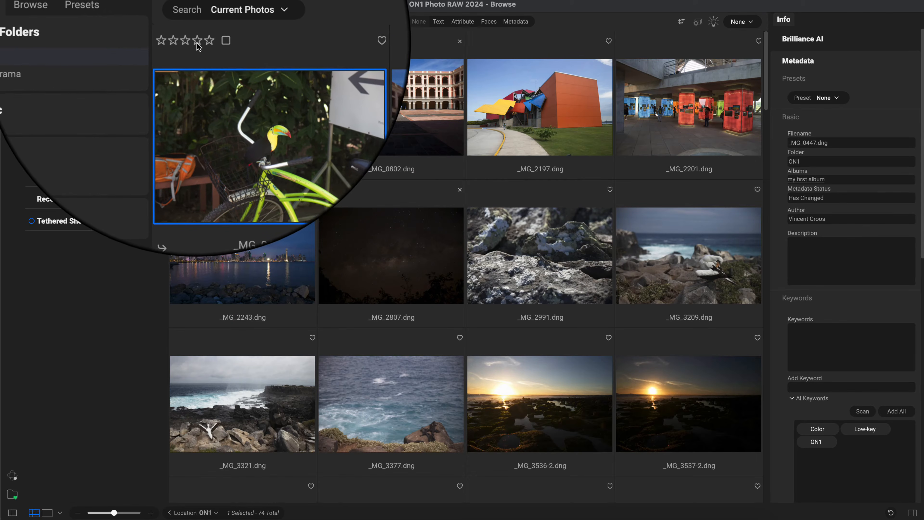
key("4")
left_click(393, 102)
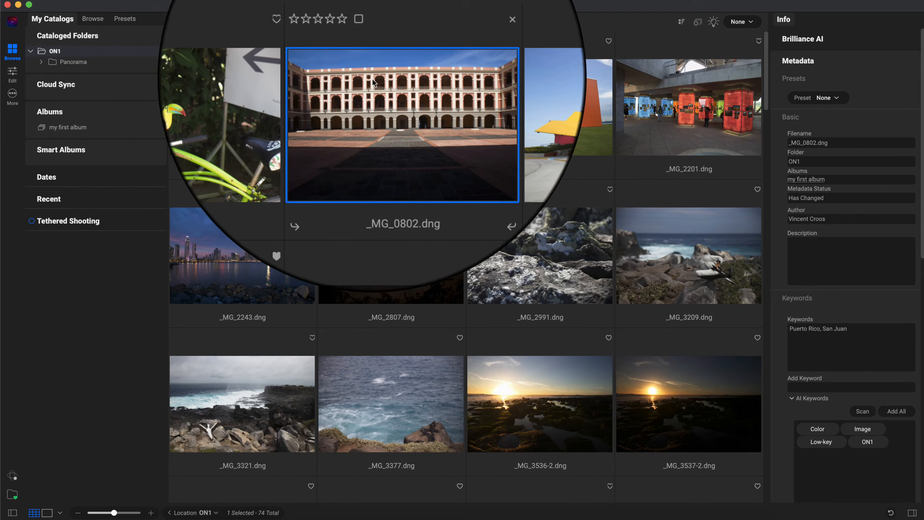
left_click(508, 98)
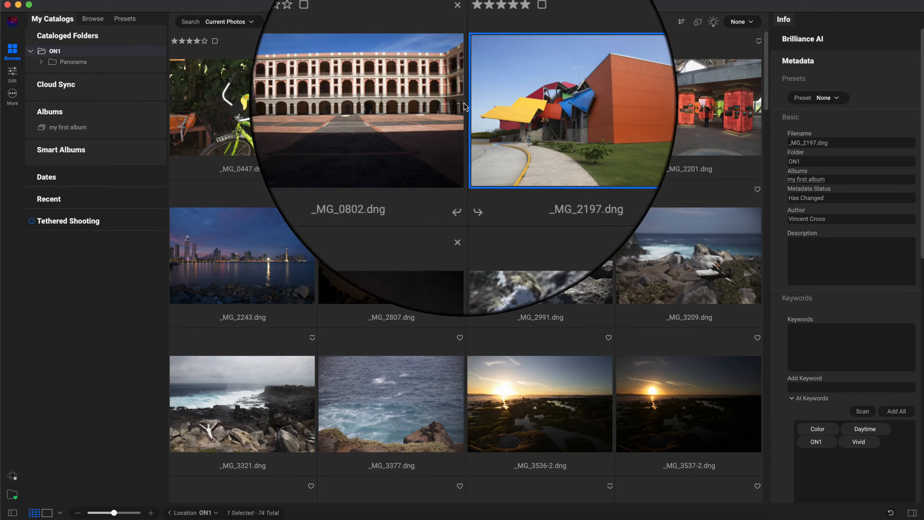
Assign a yellow color label to _MG_0447.dng, green to _MG_0802.dng and purple to _MG_2197.dng.
left_click(217, 45)
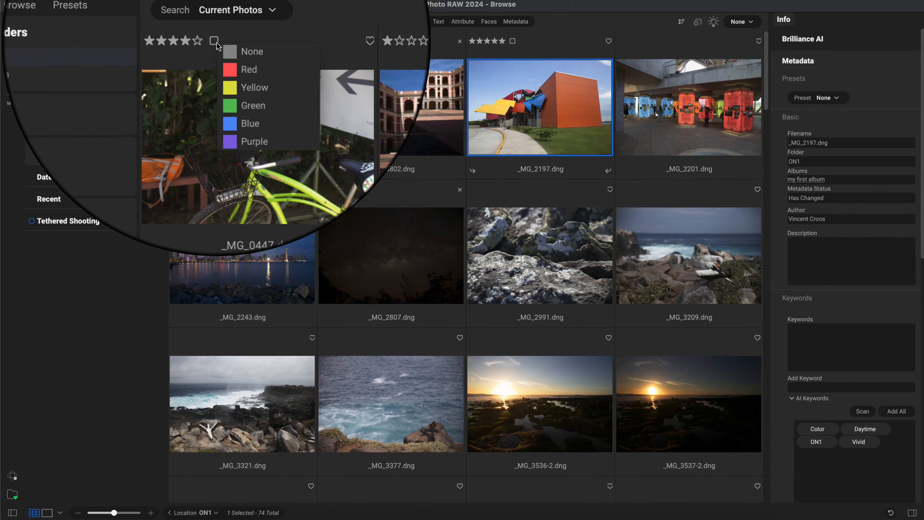
left_click(248, 74)
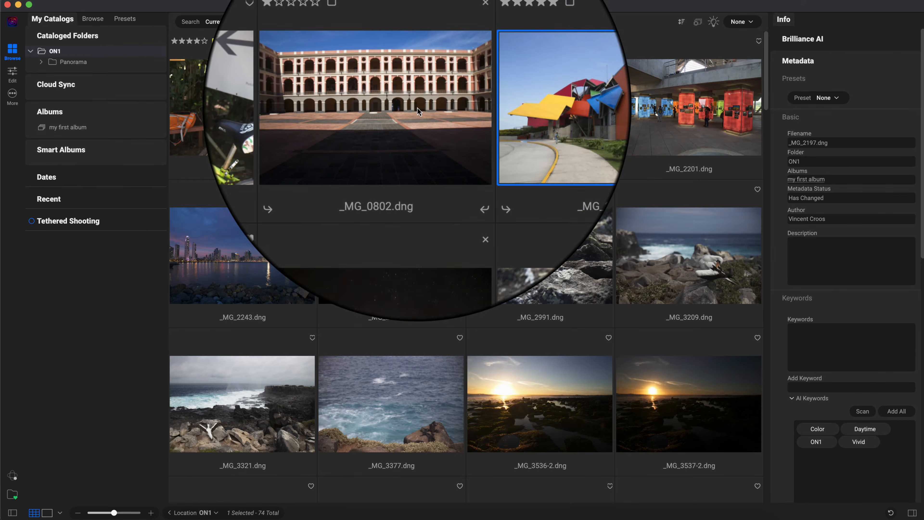
left_click(378, 109)
left_click(364, 42)
left_click(391, 81)
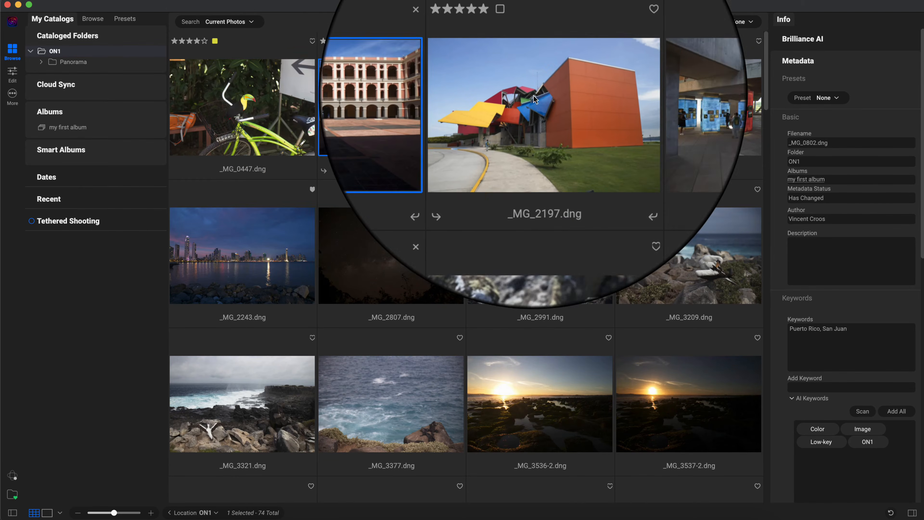
left_click(534, 95)
left_click(512, 43)
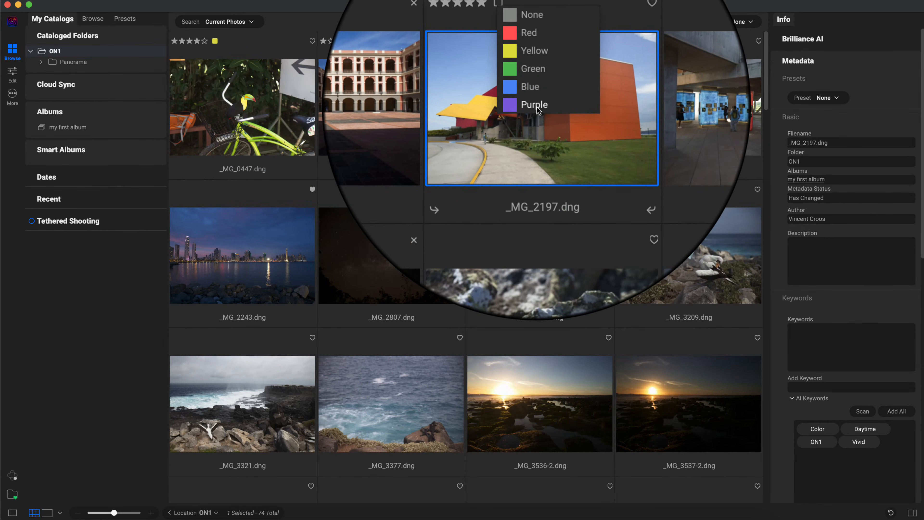
left_click(536, 96)
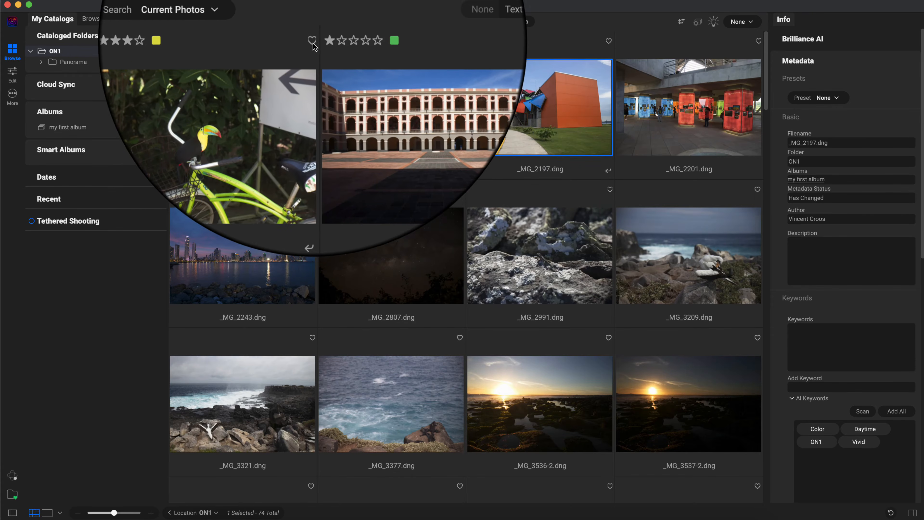
Cycle _MG_0447.dng through the like states and leave it liked, and mark _MG_2197.dng as liked.
left_click(312, 42)
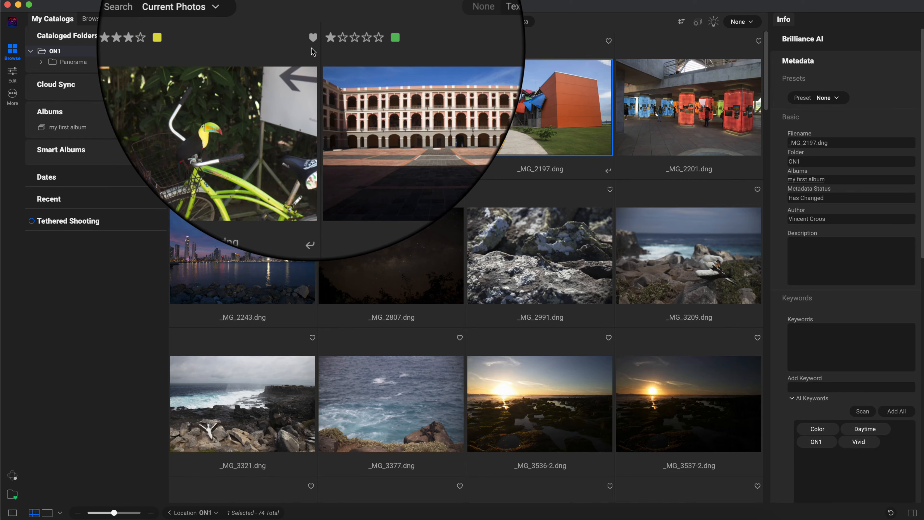
left_click(312, 43)
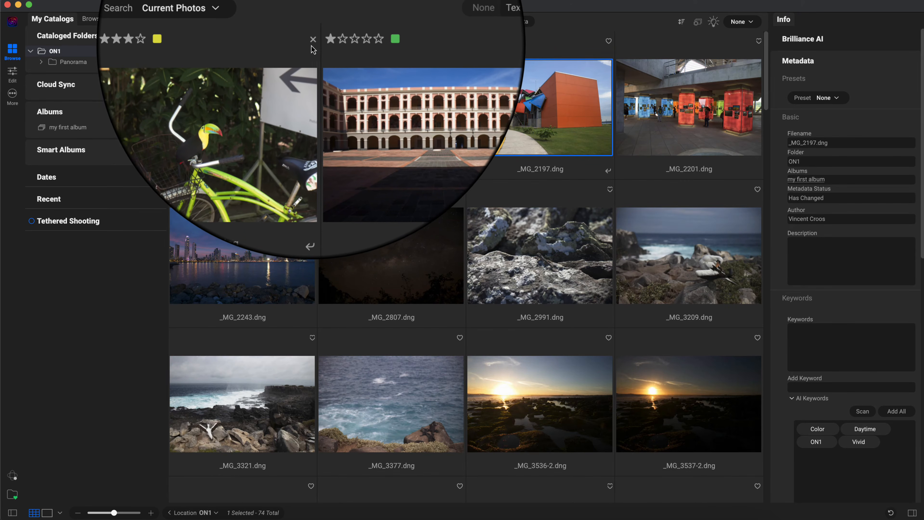
left_click(313, 39)
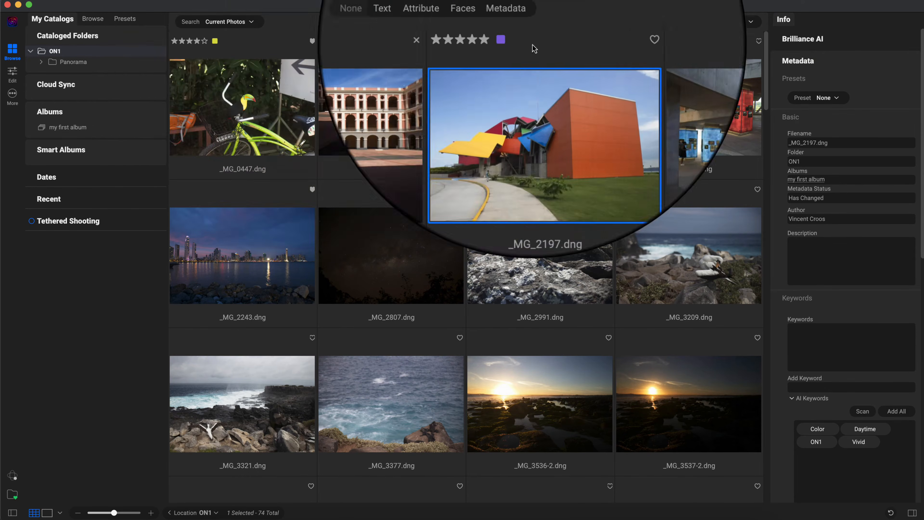
left_click(608, 40)
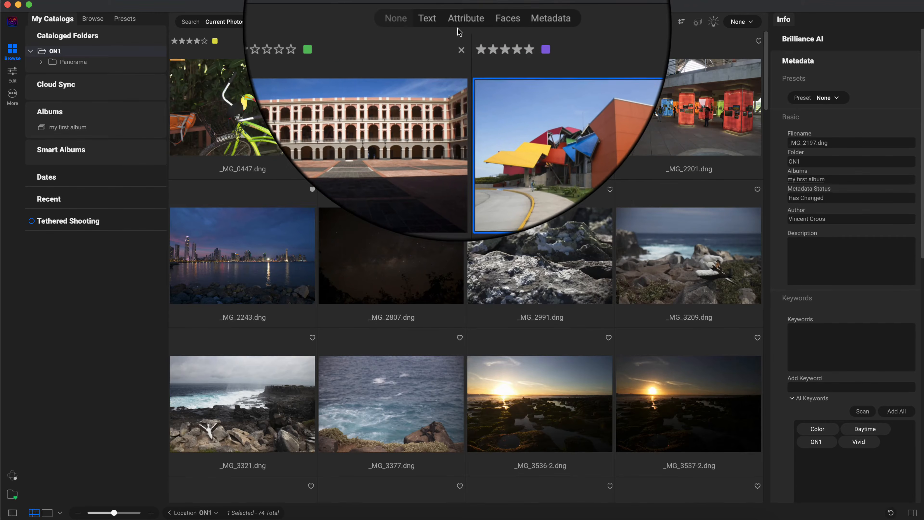
Filter the photos by attribute using the yellow, purple and green labels and the liked mark, and reset and close the filter.
left_click(465, 20)
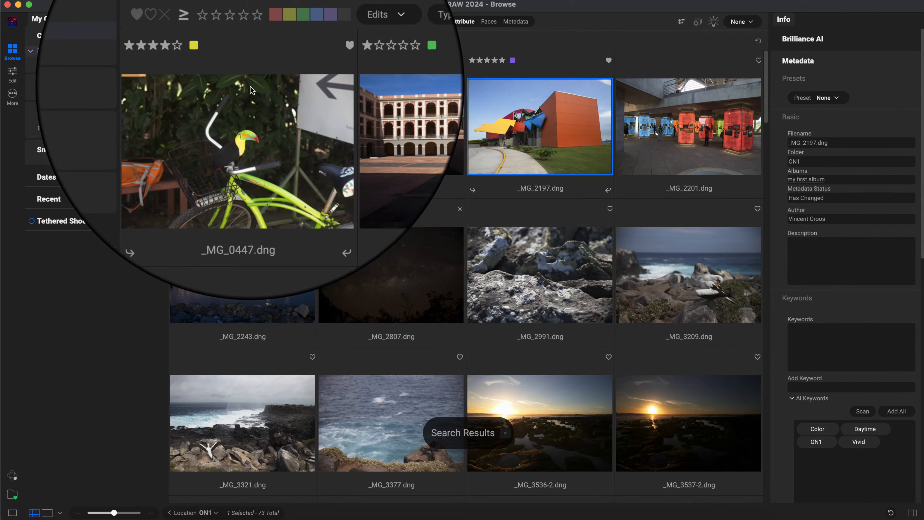
left_click(277, 42)
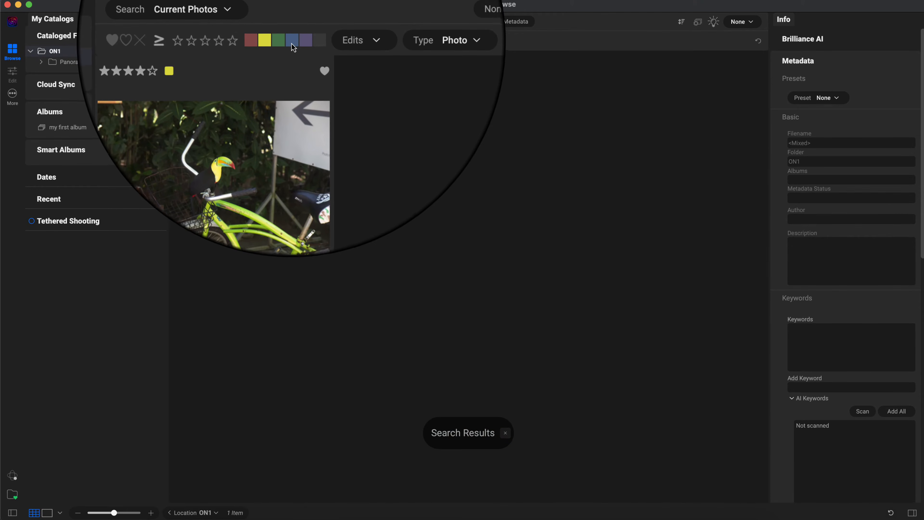
left_click(291, 41)
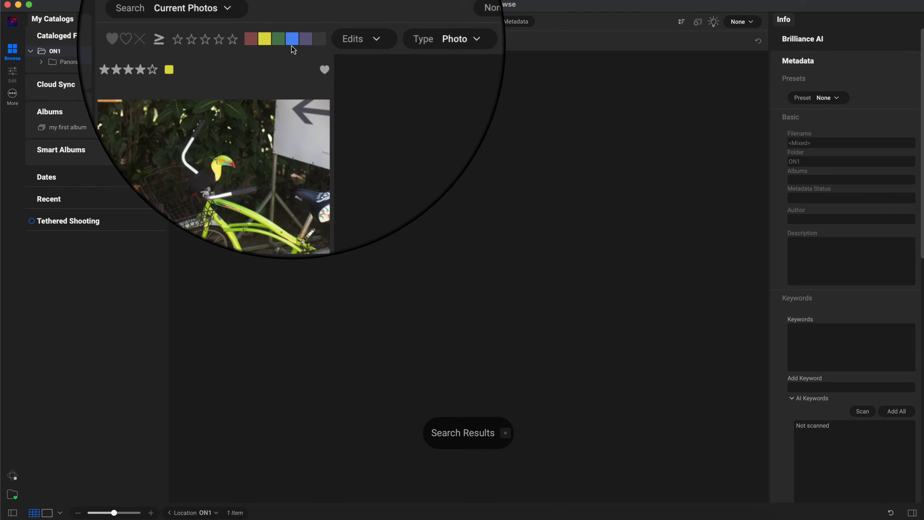
left_click(305, 39)
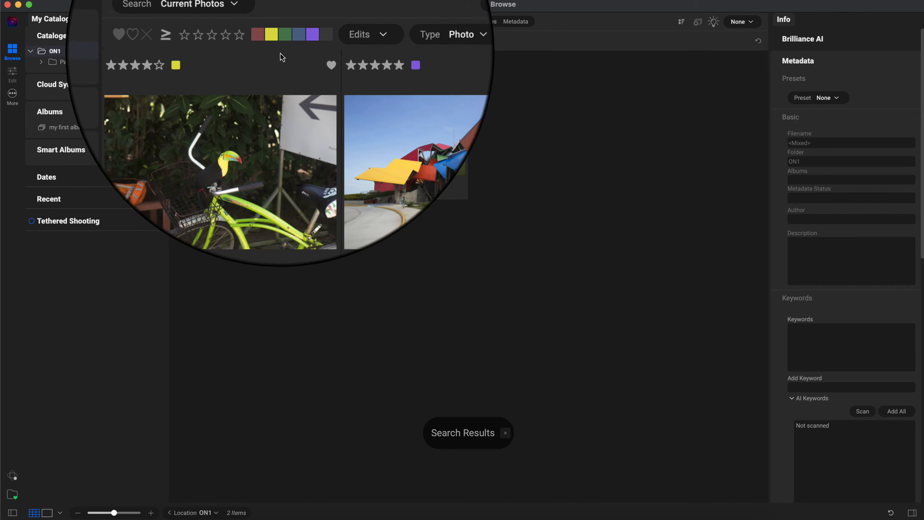
left_click(284, 36)
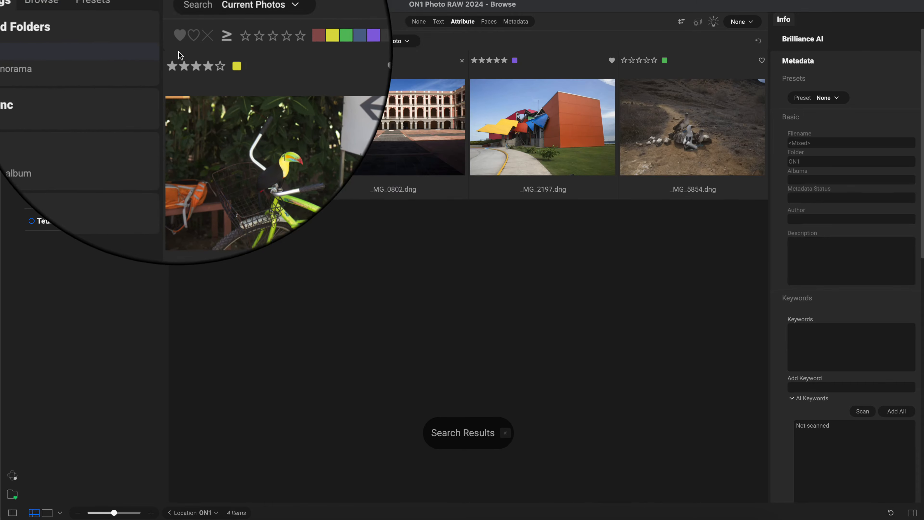
left_click(180, 38)
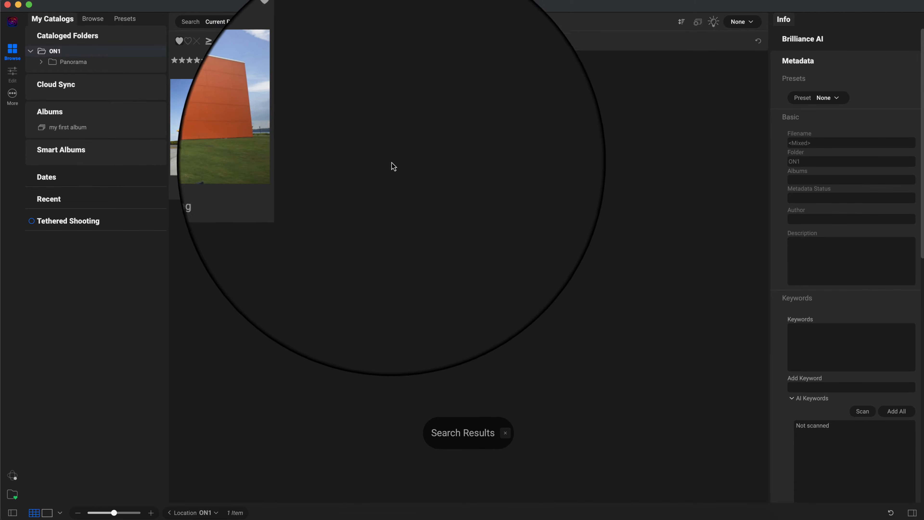
left_click(759, 41)
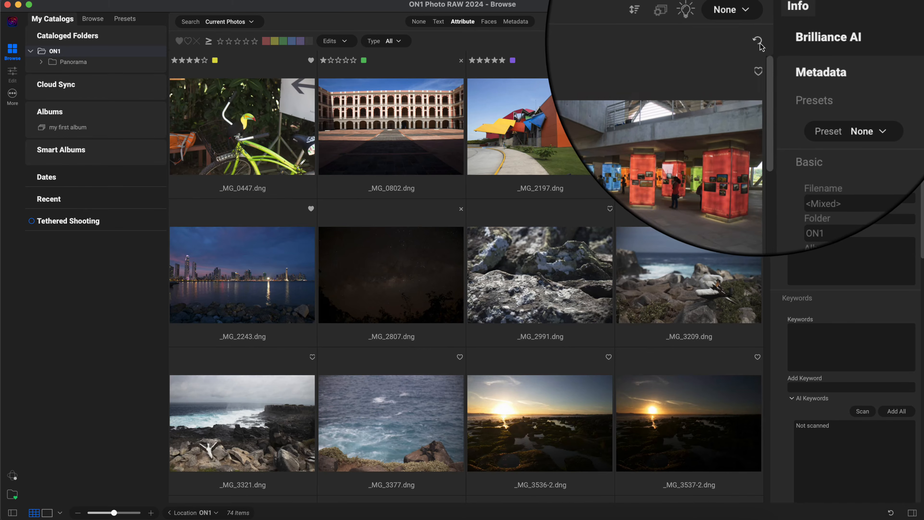
left_click(417, 23)
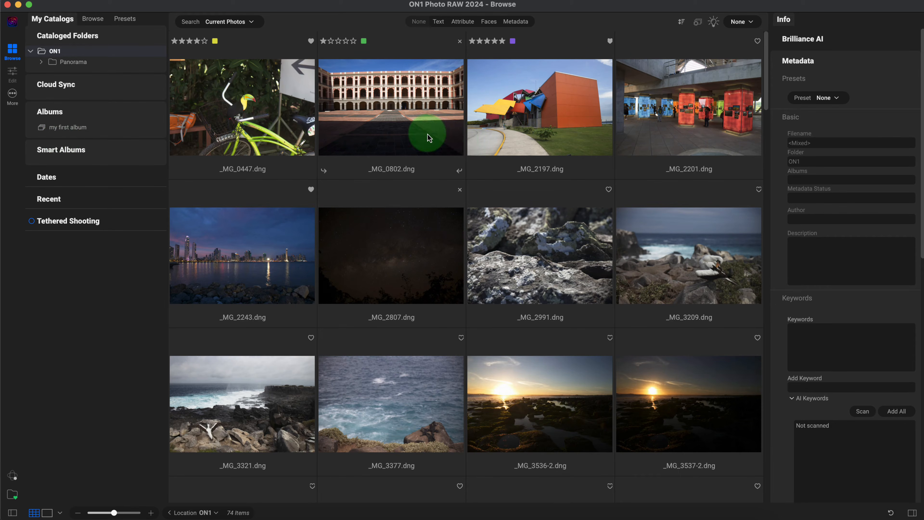
Apply the Cataloged search style and remove its metadata rules, keeping only the attribute filter across the cataloged folders.
left_click(751, 25)
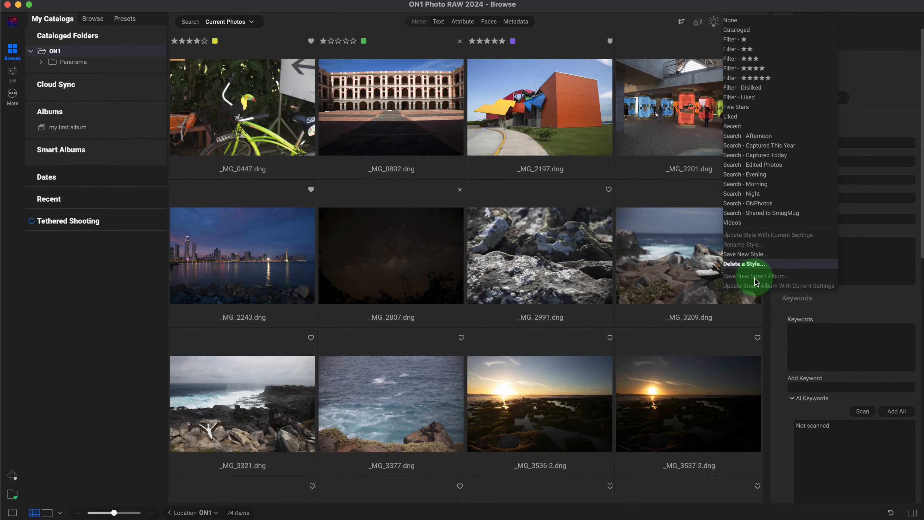
left_click(729, 30)
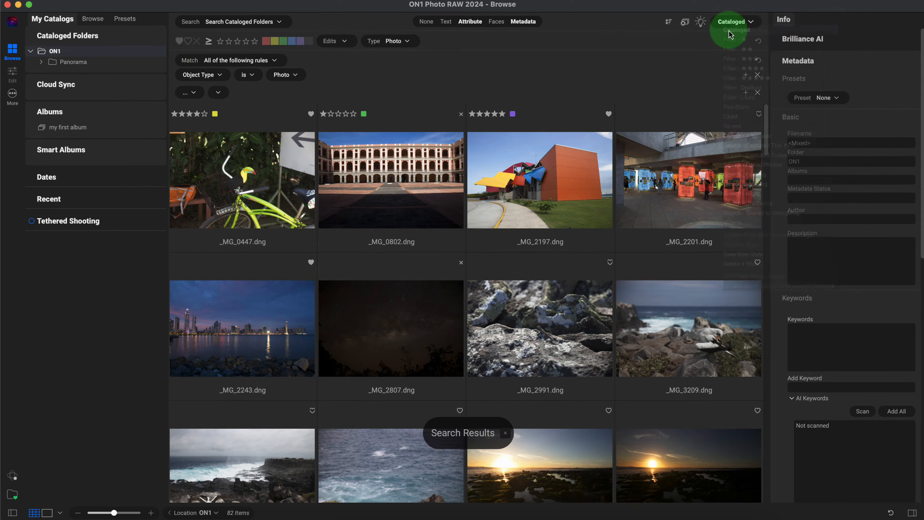
left_click(524, 21)
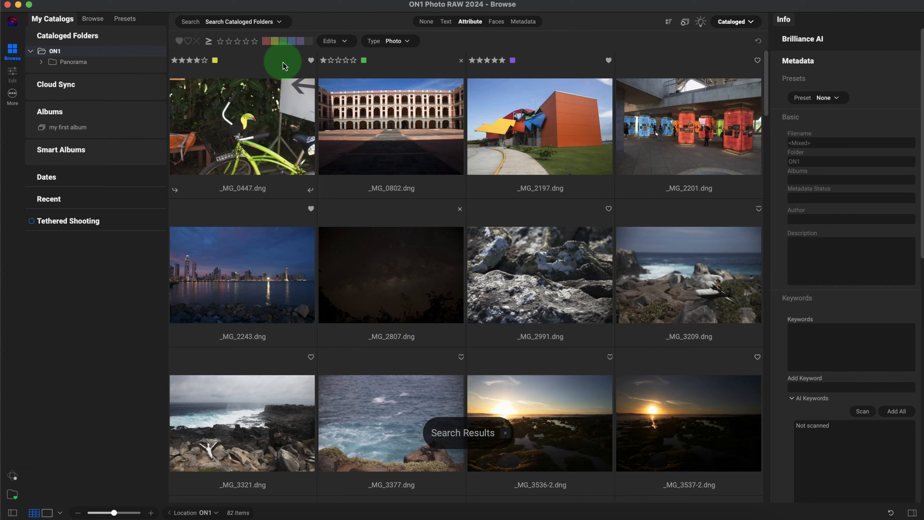
Limit the attribute search to photos rated three stars or higher with yellow or purple labels.
left_click(238, 42)
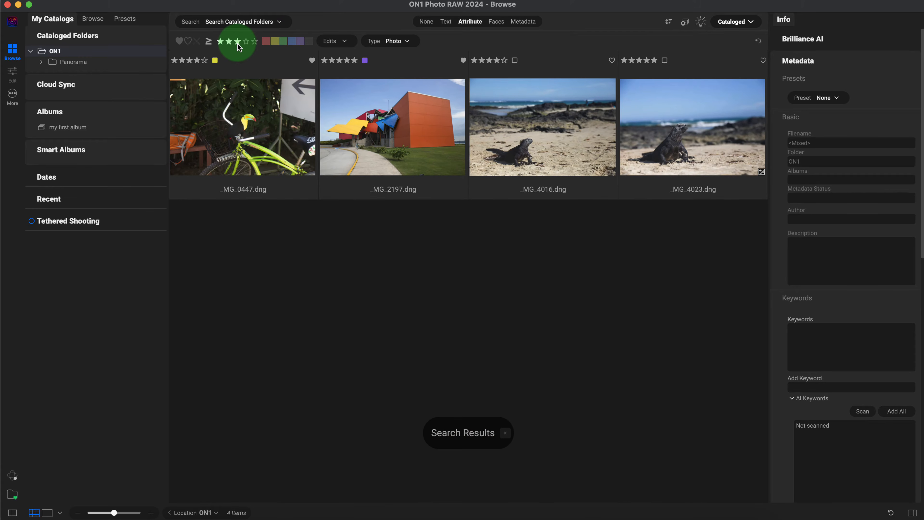
left_click(276, 44)
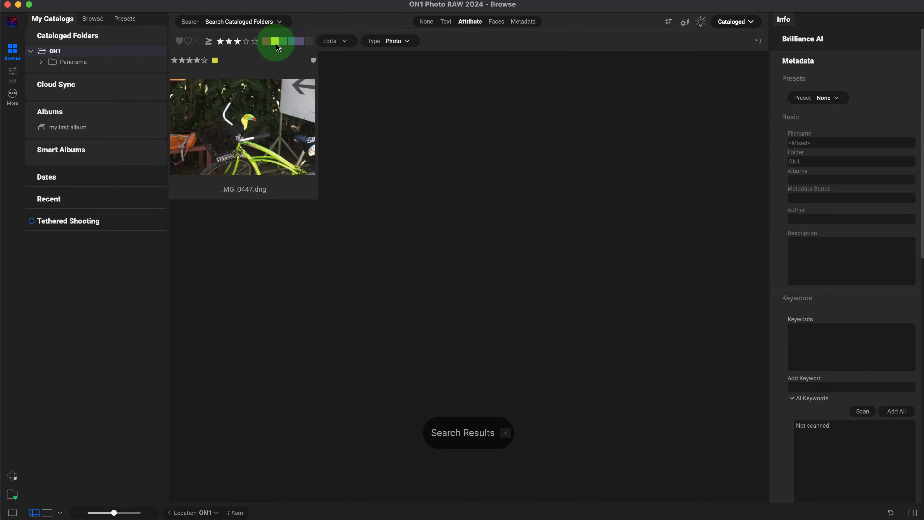
left_click(300, 42)
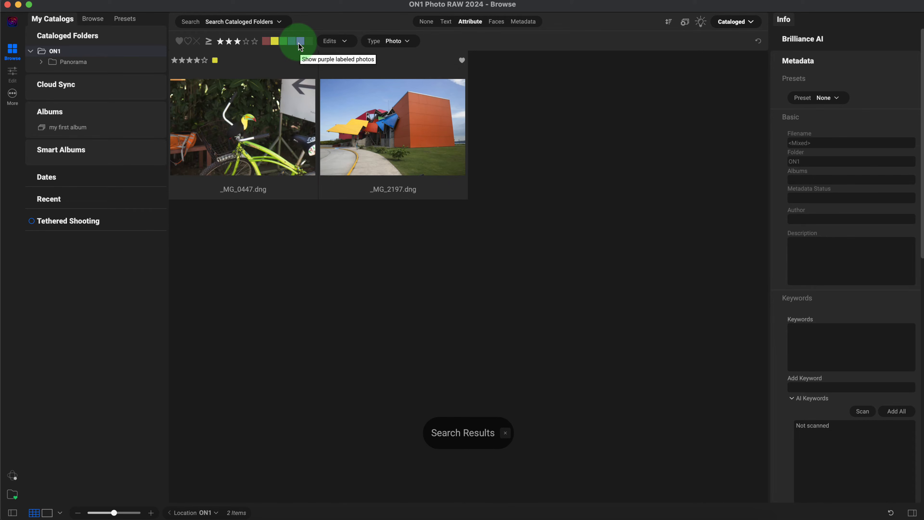
Save the current search as a smart album named smart 1 and open that album.
left_click(748, 22)
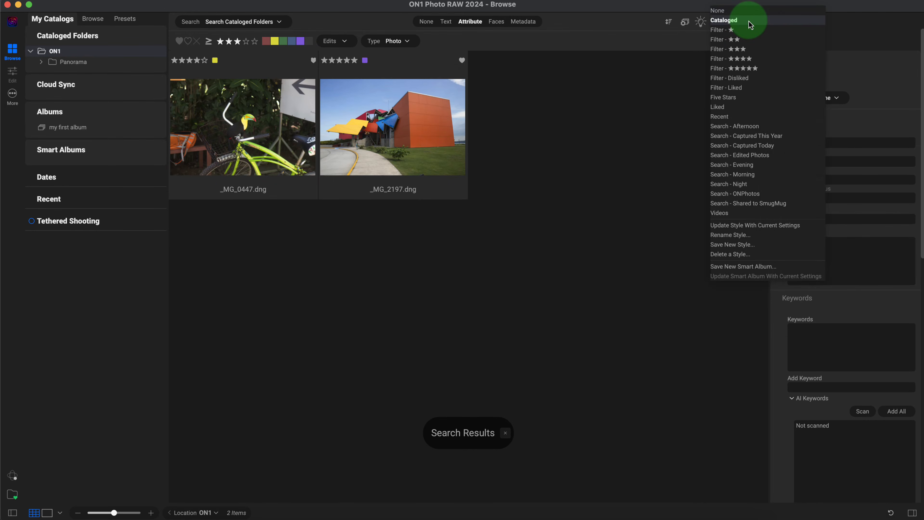
left_click(744, 267)
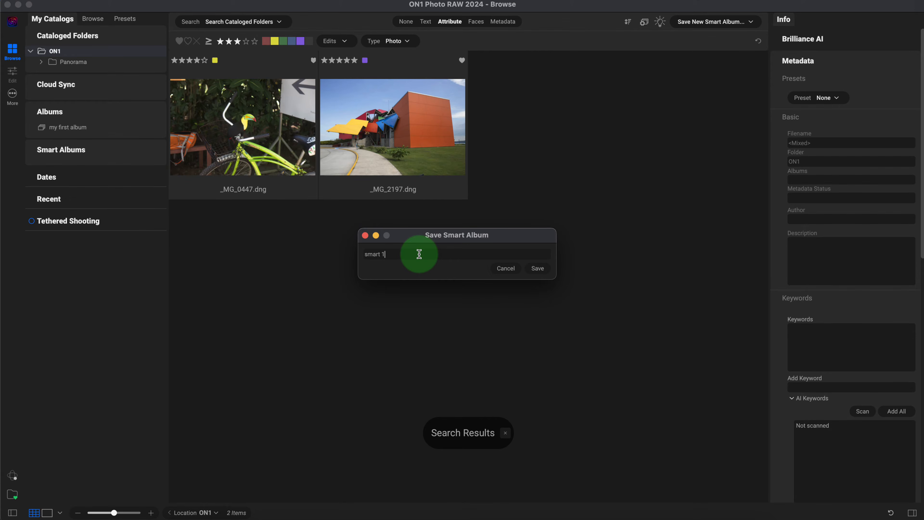
type("smart 1")
left_click(538, 268)
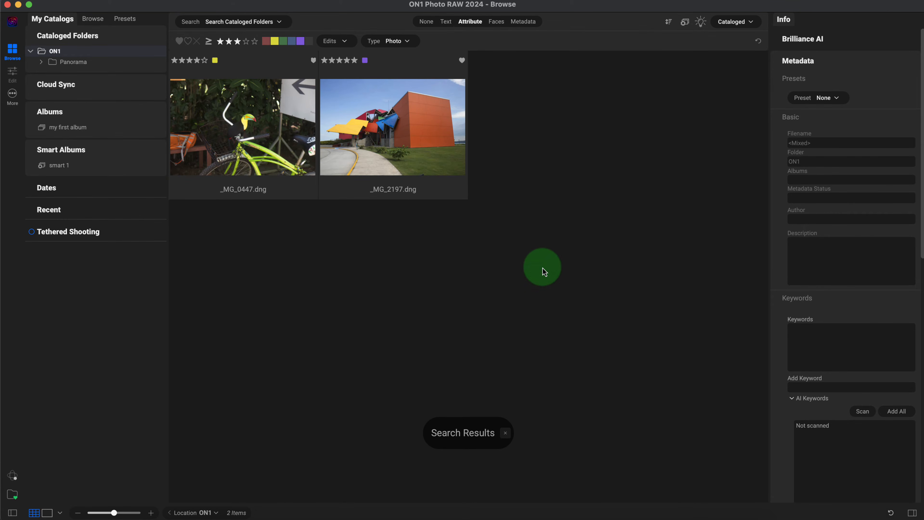
left_click(66, 170)
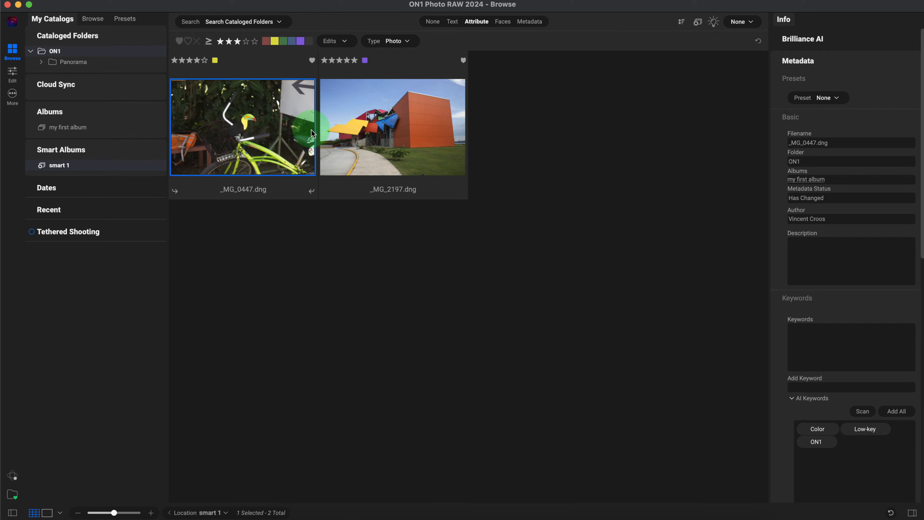
Return to the ON1 cataloged folder and give _MG_2243.dng three stars and a yellow label.
left_click(75, 53)
scroll(381, 190, "down", 3)
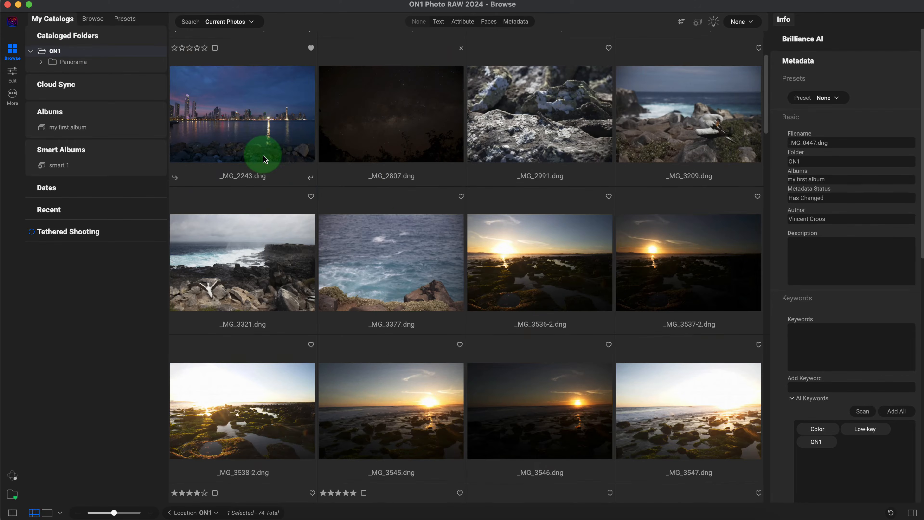
scroll(264, 159, "up", 3)
left_click(239, 232)
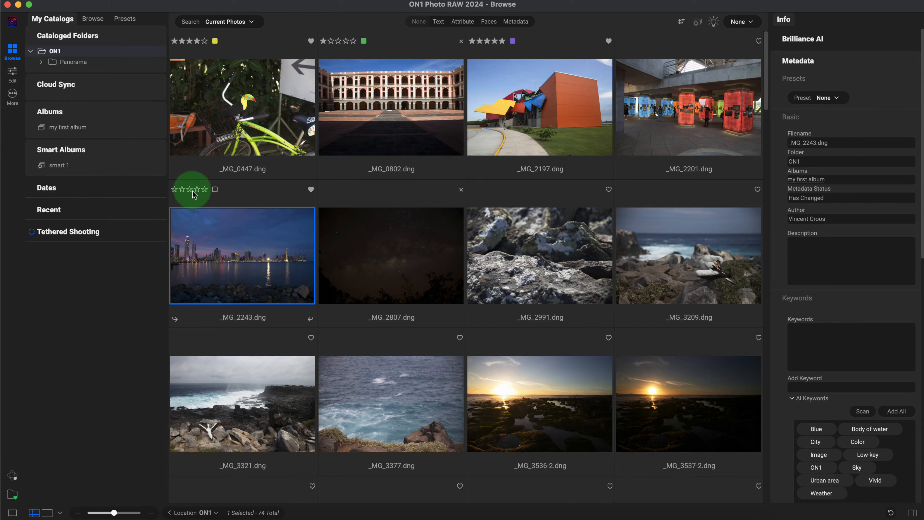
left_click(215, 189)
left_click(222, 213)
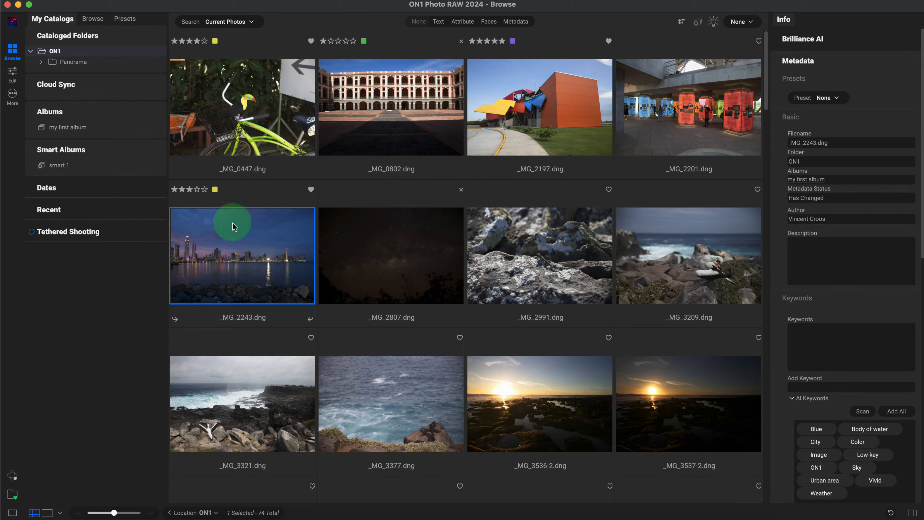
Rate _MG_2807.dng five stars and give it a red label.
left_click(396, 242)
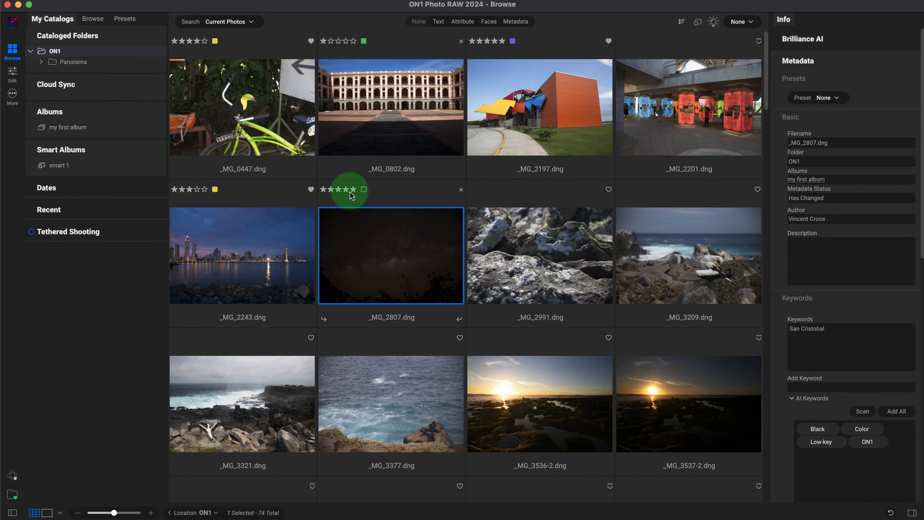
left_click(364, 190)
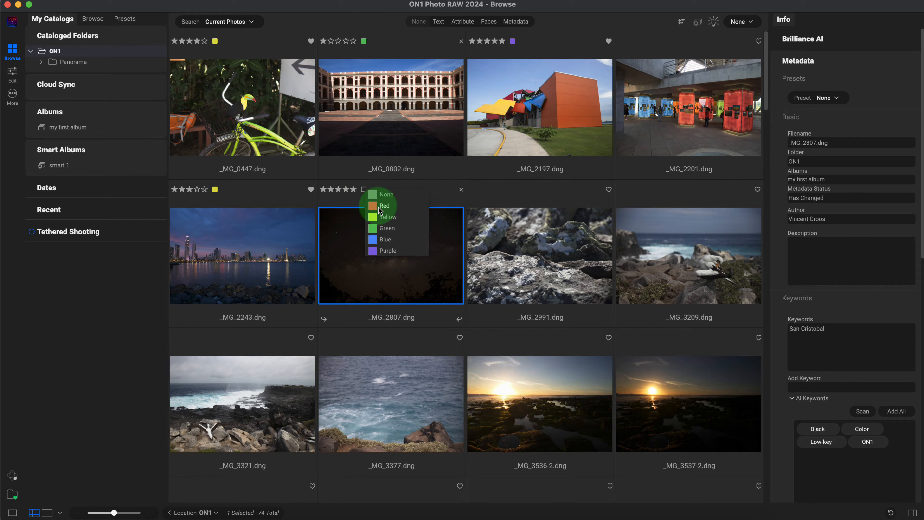
left_click(378, 208)
Rate _MG_2991.dng five stars, give it a purple label, and reopen the smart 1 album.
left_click(547, 252)
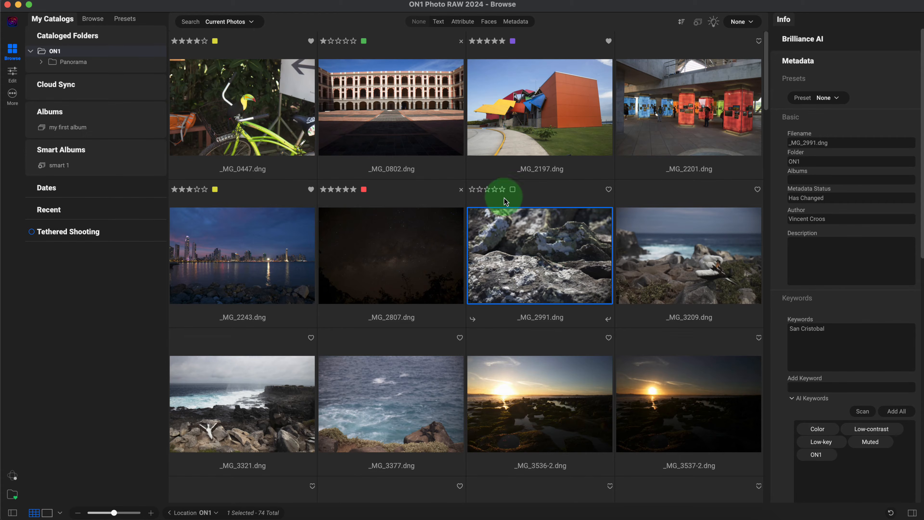
left_click(513, 189)
left_click(530, 257)
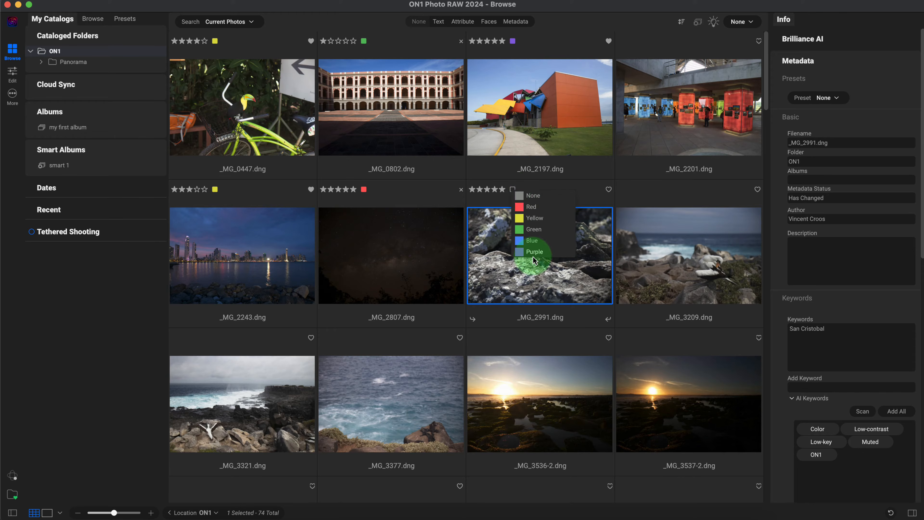
left_click(59, 166)
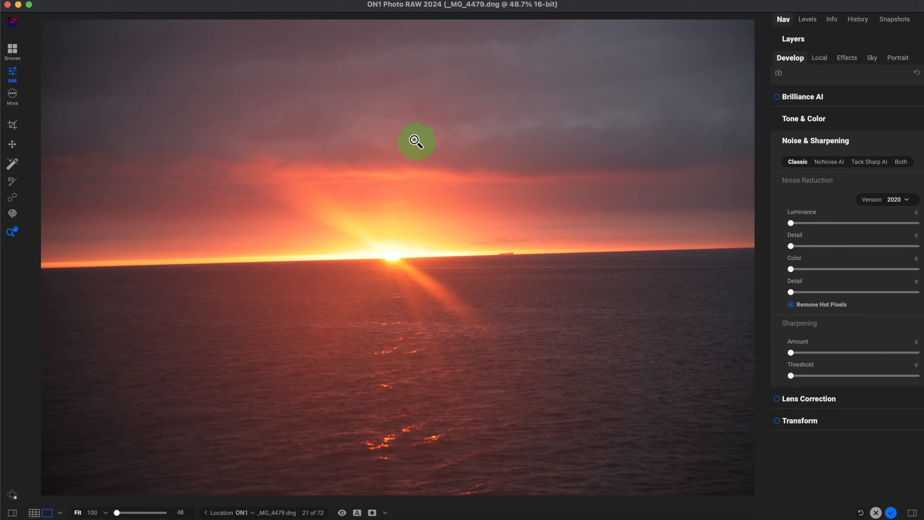
Inspect the sky of the sunset photo _MG_4479.dng at 100% magnification and return to the fitted view.
left_click(502, 131)
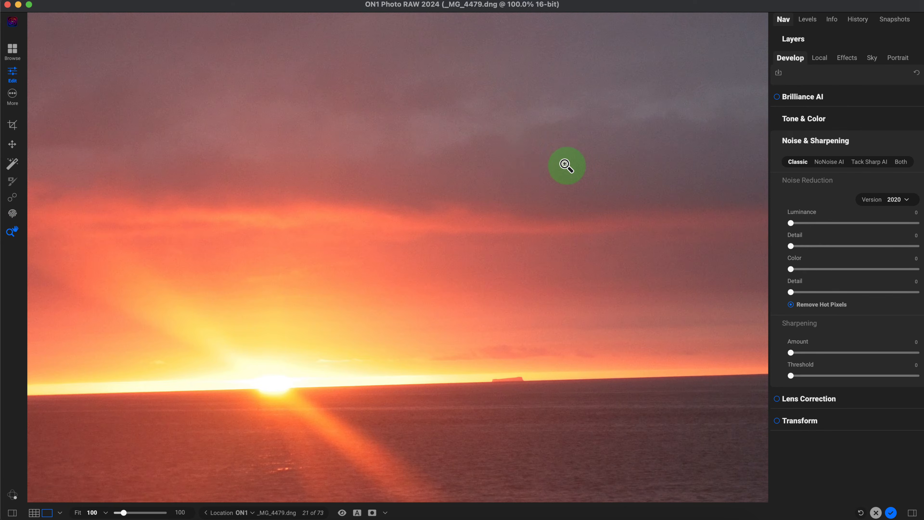
left_click_drag(520, 166, 637, 157)
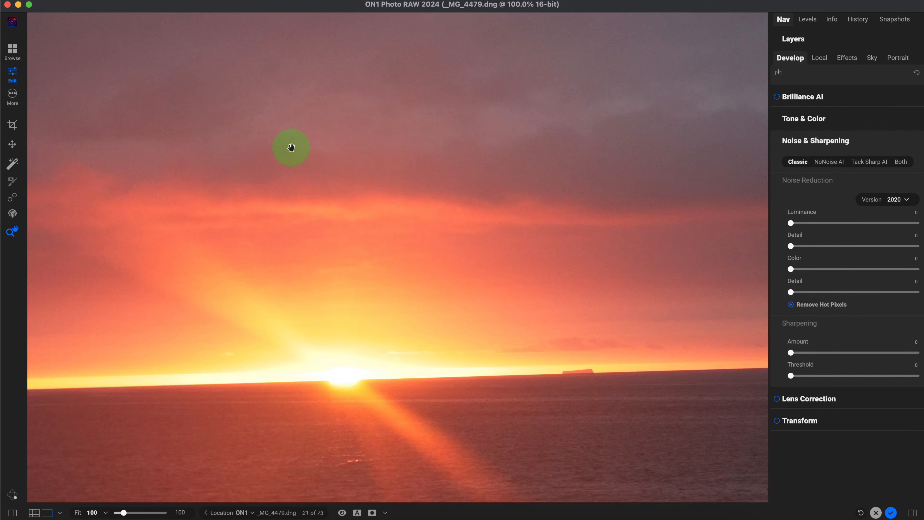
left_click(291, 147)
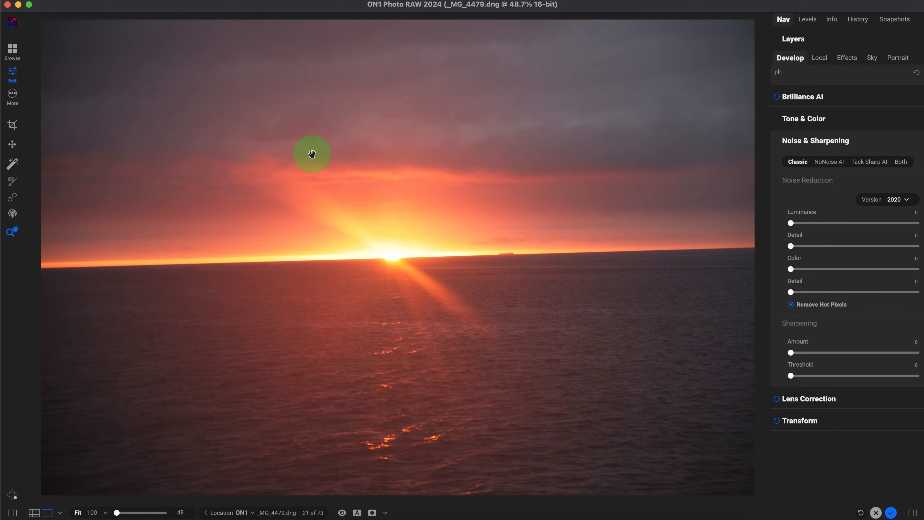
Start cropping the sunset photo, try the Golden Spiral overlay, restore Rule of Thirds, and check the aspect ratio options.
left_click(13, 125)
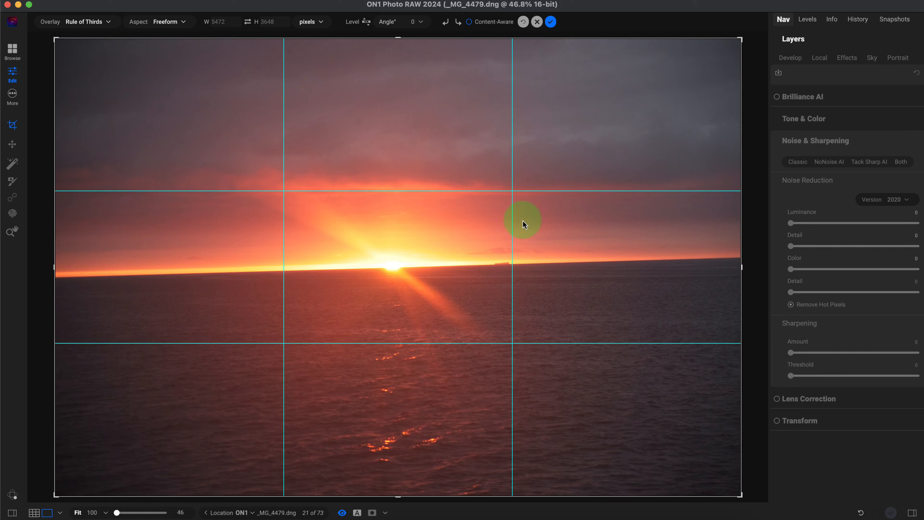
left_click(108, 22)
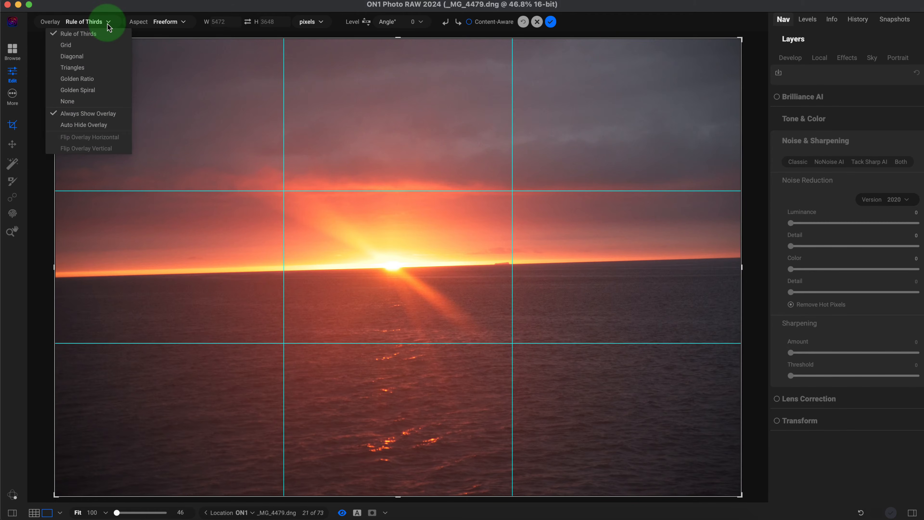
left_click(82, 95)
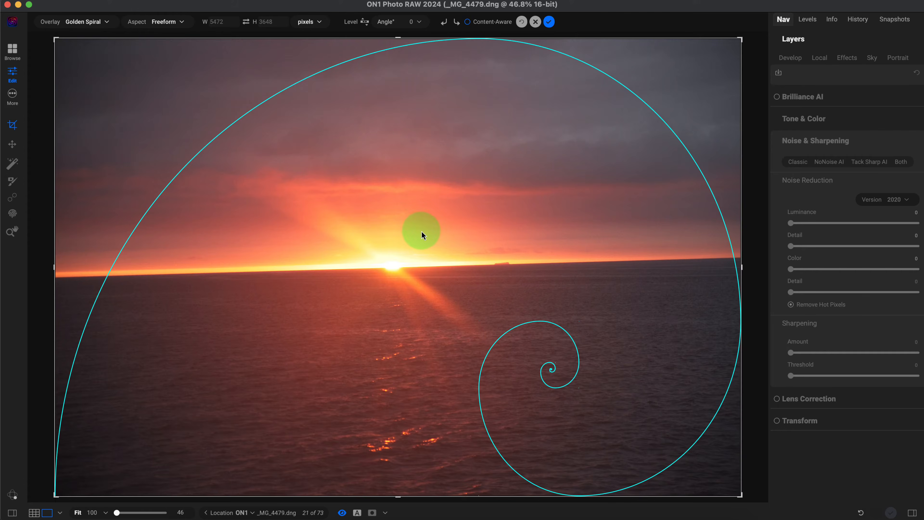
left_click(100, 24)
left_click(96, 34)
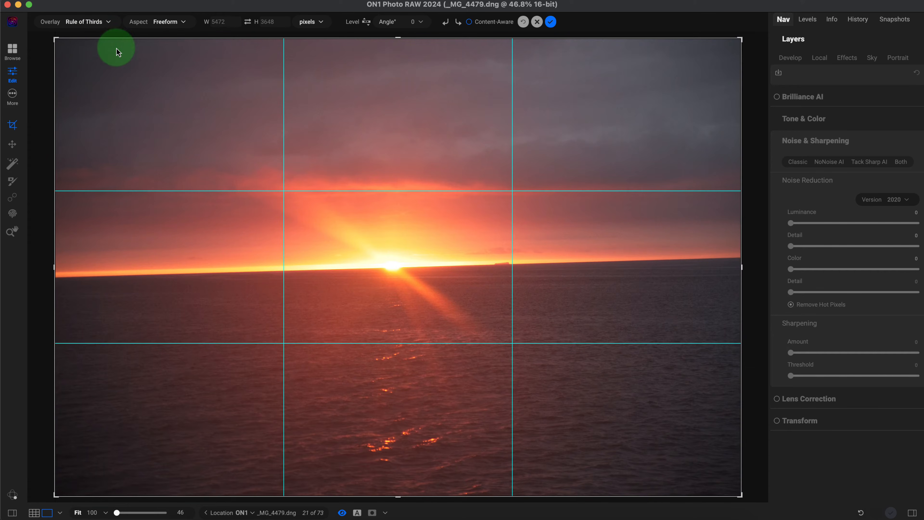
left_click(177, 24)
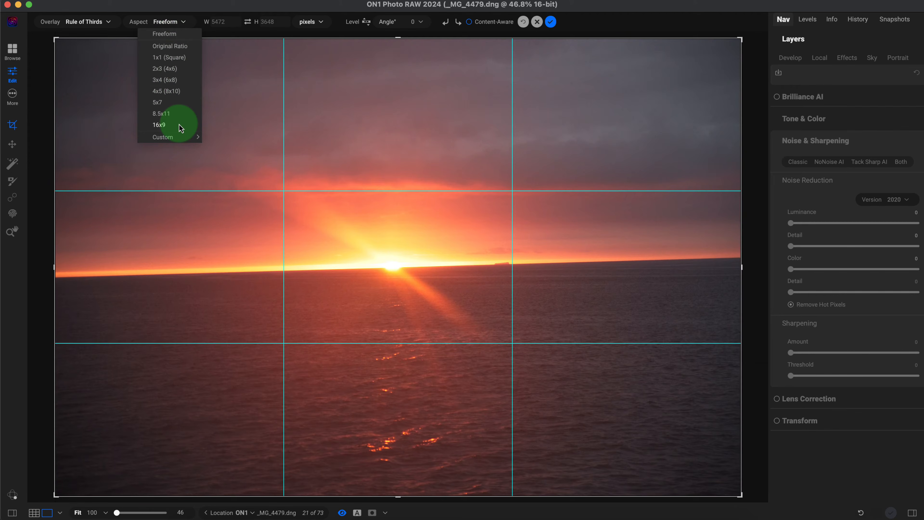
left_click(180, 21)
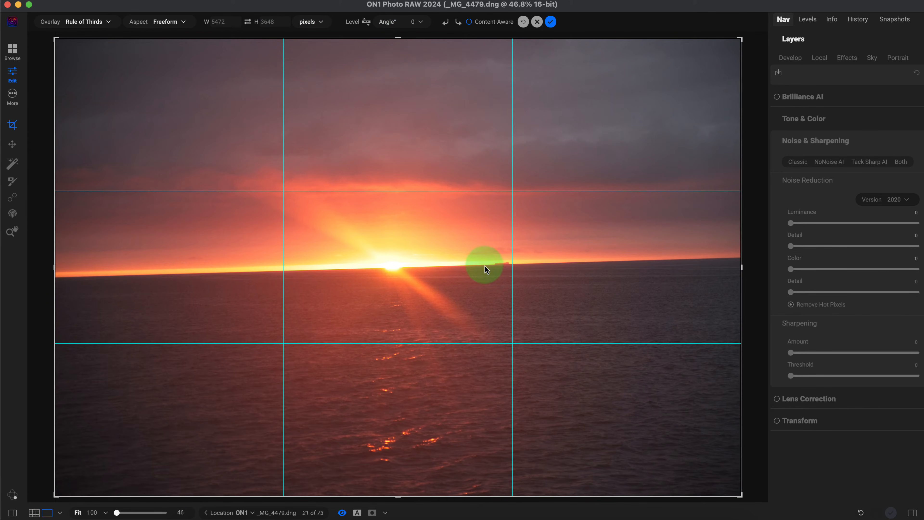
Level the photo along the sea horizon by about 1.63°, trim the sky to about 5249 × 2628 pixels, and apply the crop.
left_click(366, 22)
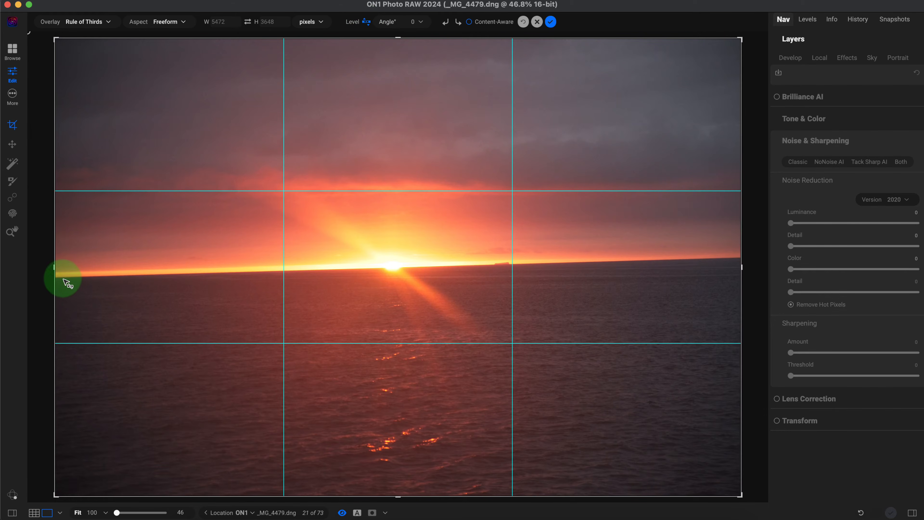
left_click_drag(61, 278, 716, 260)
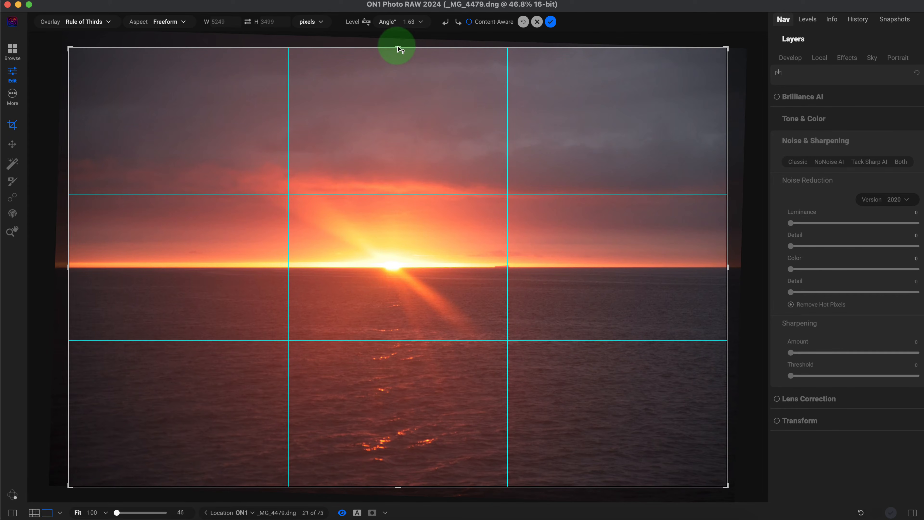
left_click_drag(399, 50, 404, 109)
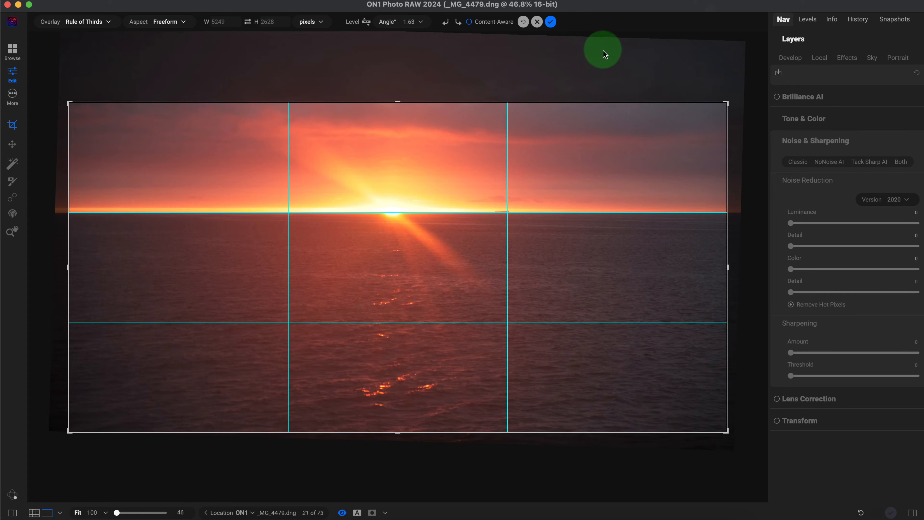
left_click(552, 22)
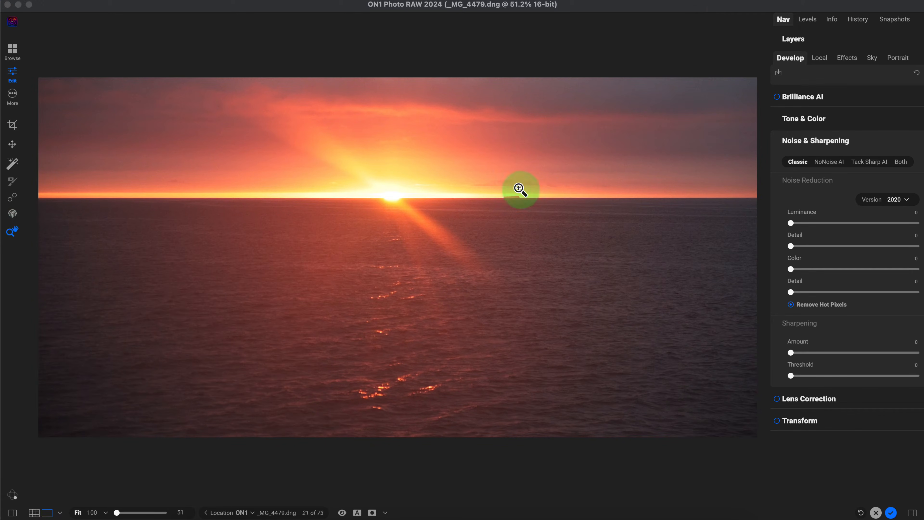
Apply Classic noise reduction with Luminance 38 and Detail 22, judging it closely around the island on the horizon.
left_click_drag(512, 186, 167, 410)
left_click_drag(116, 512, 164, 512)
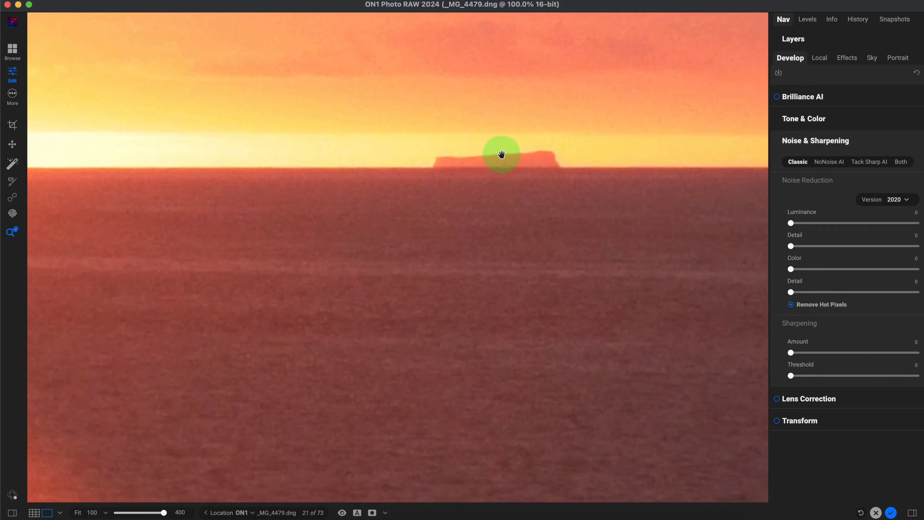
left_click_drag(502, 155, 419, 223)
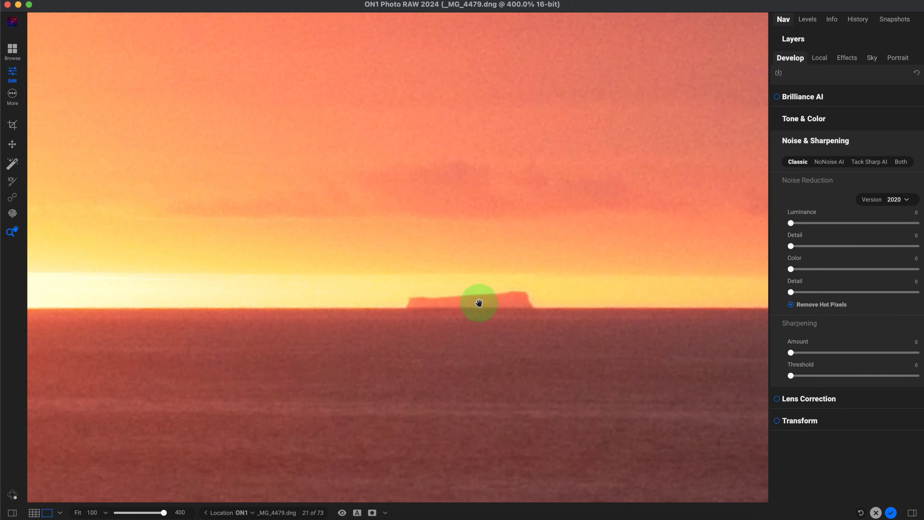
left_click(820, 142)
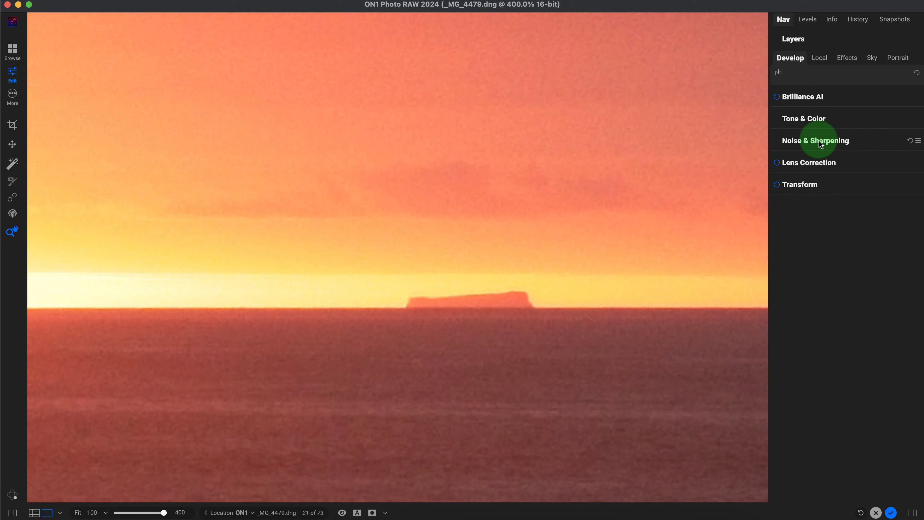
left_click(853, 140)
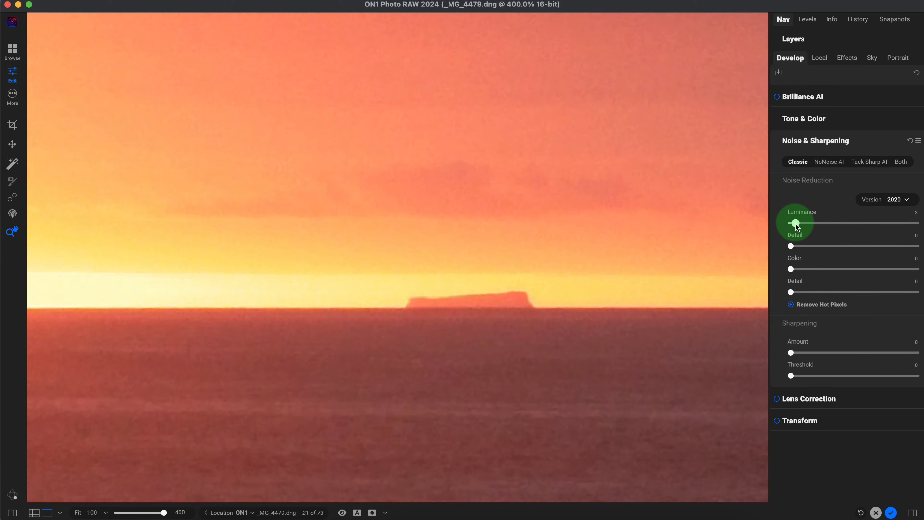
left_click_drag(813, 223, 816, 247)
left_click(791, 246)
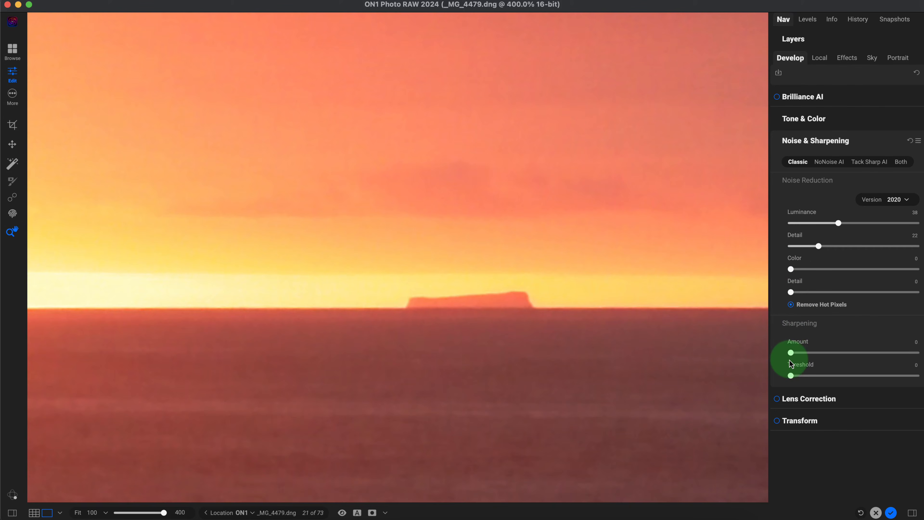
Sharpen the photo with Classic sharpening at Amount 60 and Threshold 1.
left_click_drag(793, 355, 850, 353)
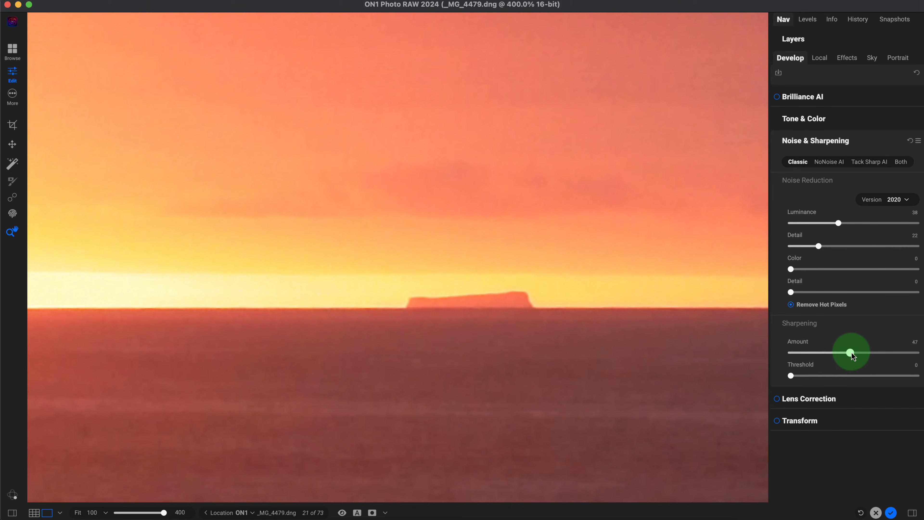
left_click_drag(862, 356, 858, 356)
left_click(792, 376)
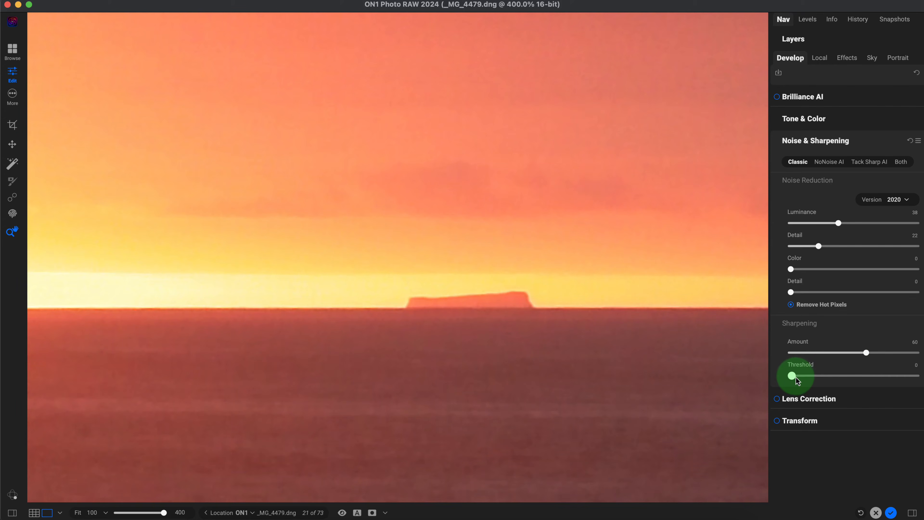
mouse_move(793, 376)
left_mouse_down()
mouse_move(801, 376)
mouse_move(789, 377)
left_mouse_up()
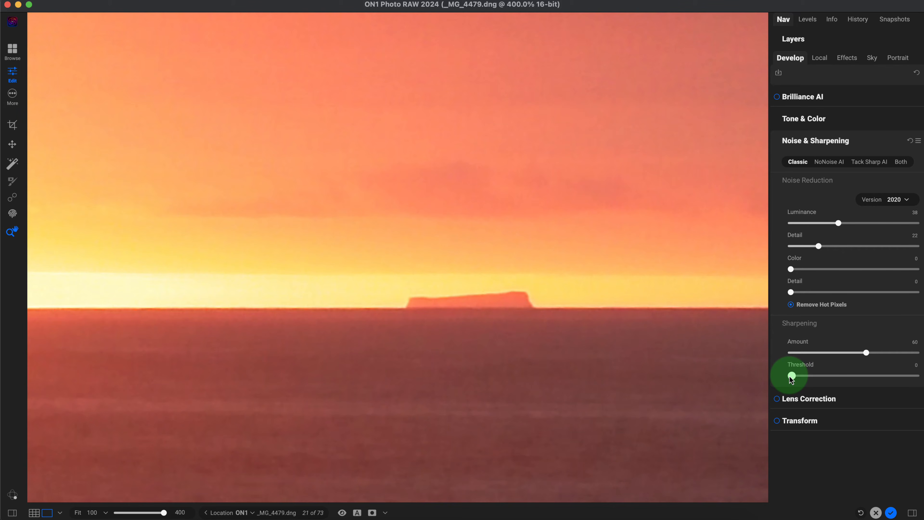
mouse_move(790, 376)
left_mouse_down()
mouse_move(807, 379)
mouse_move(786, 376)
mouse_move(793, 376)
left_mouse_up()
key("alt")
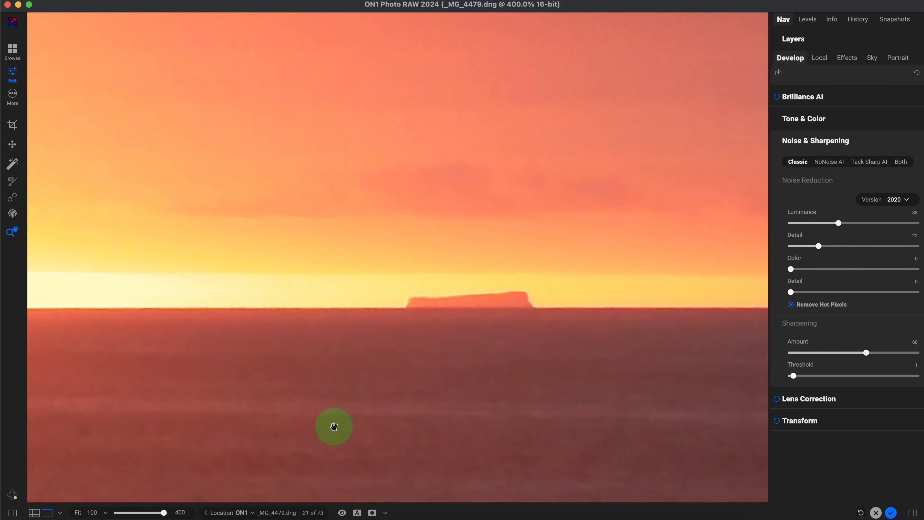
Compare the sky and island with and without the Classic noise reduction and sharpening.
left_click(342, 513)
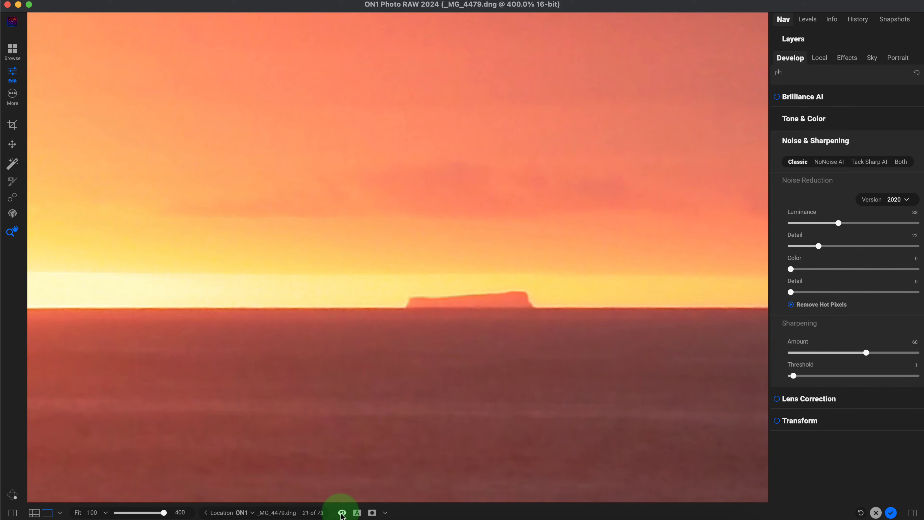
left_click(342, 513)
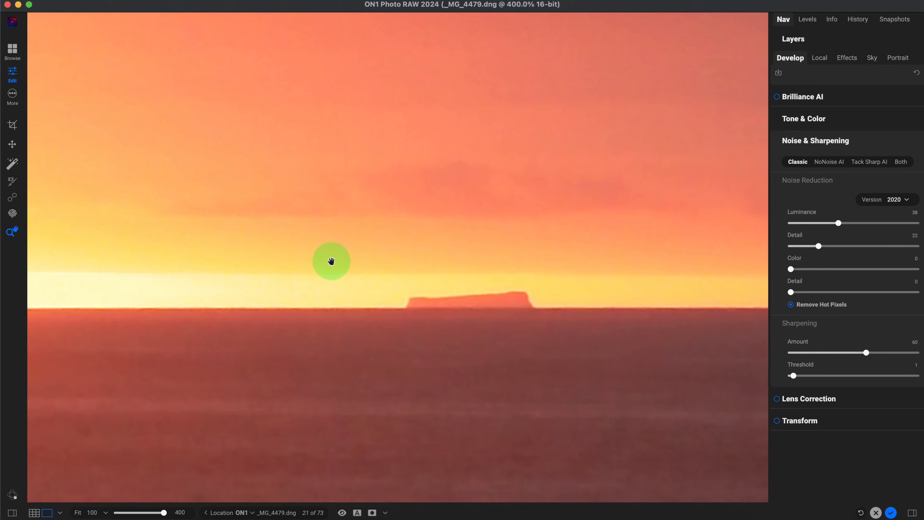
key("super+p")
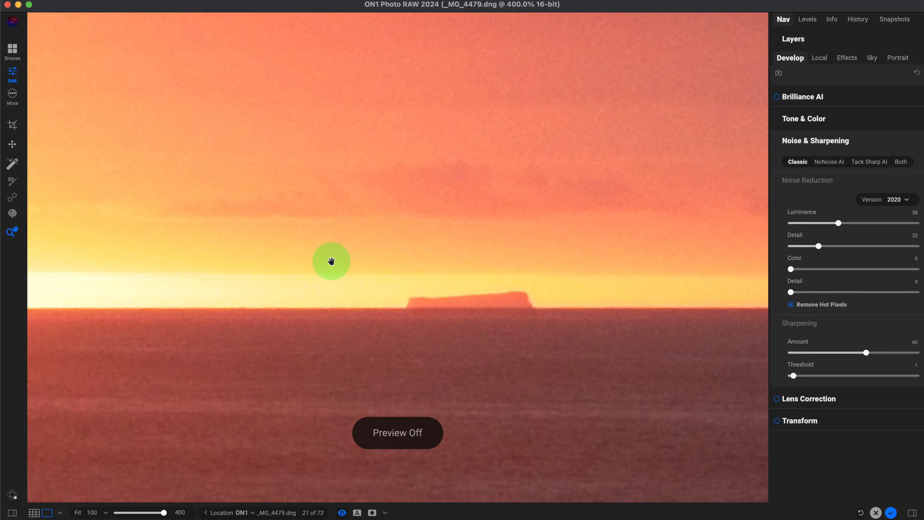
key("super+p")
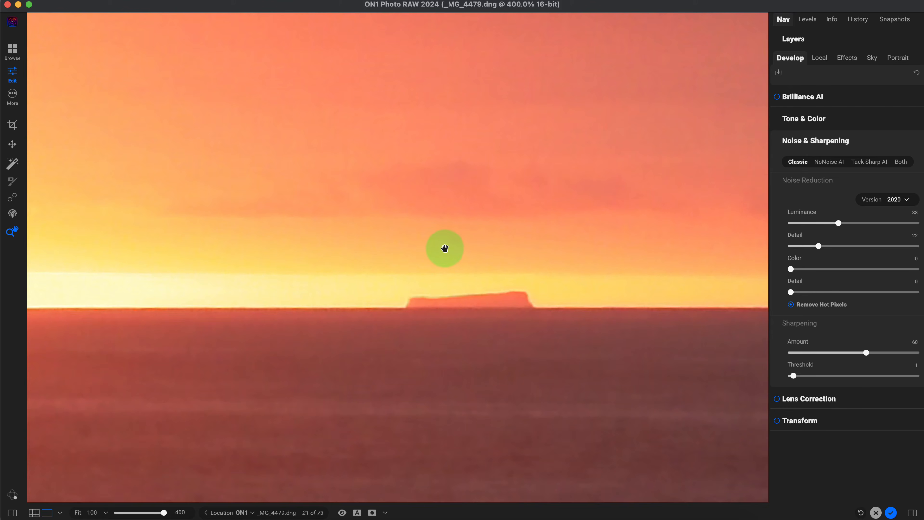
Apply NoNoise AI and Tack Sharp AI together using their 2024 models, judging the split preview at the island on the horizon.
left_click(491, 204)
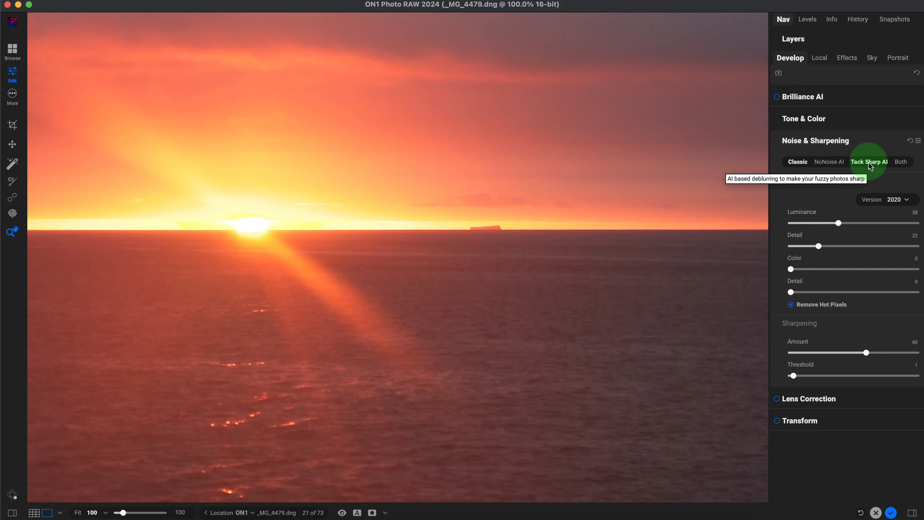
left_click(518, 171)
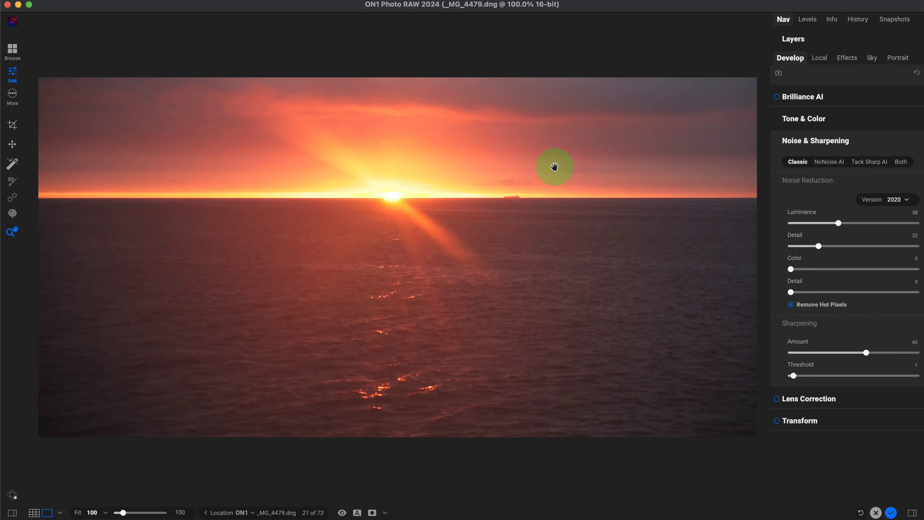
left_click(504, 175)
left_click_drag(123, 512, 162, 513)
left_click_drag(581, 218, 246, 353)
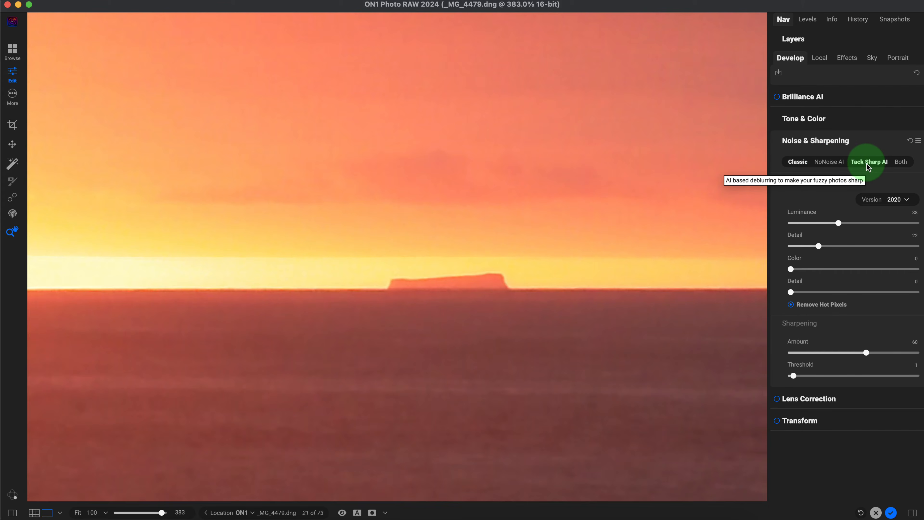
left_click(904, 167)
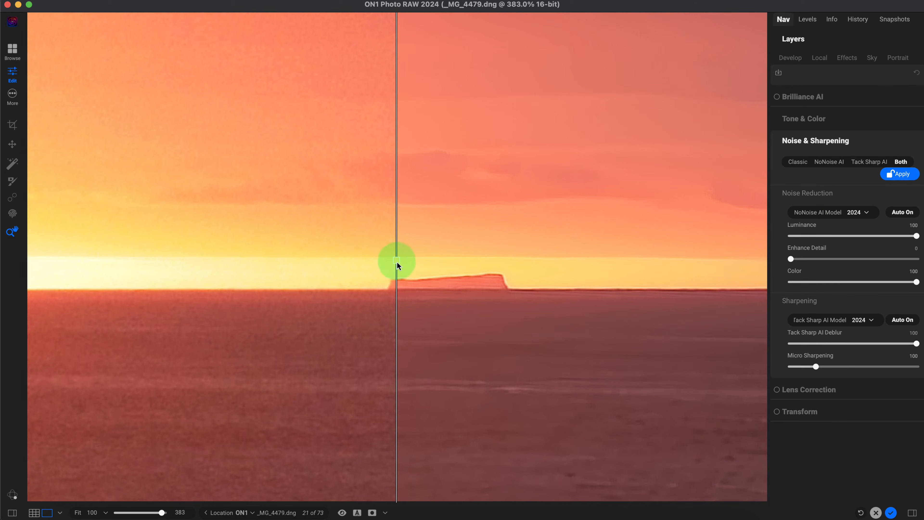
mouse_move(396, 261)
left_mouse_down()
mouse_move(646, 260)
mouse_move(383, 258)
left_mouse_up()
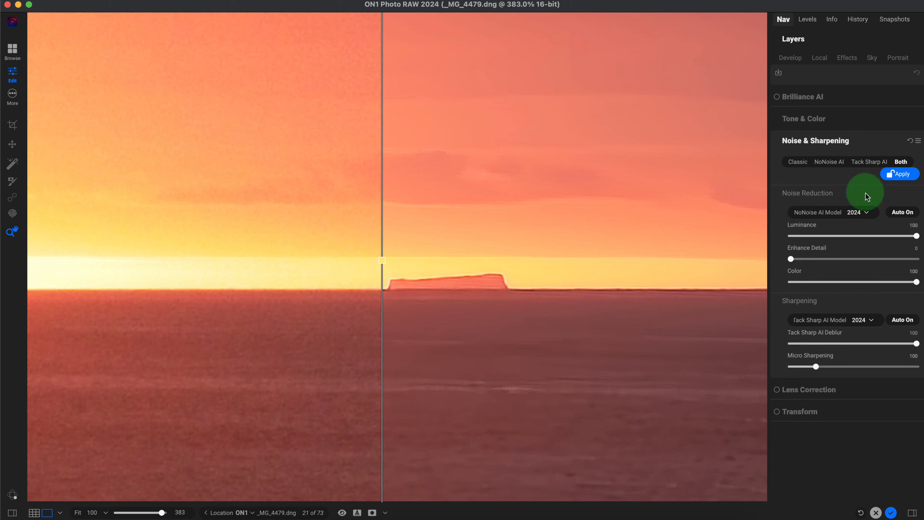
left_click(899, 174)
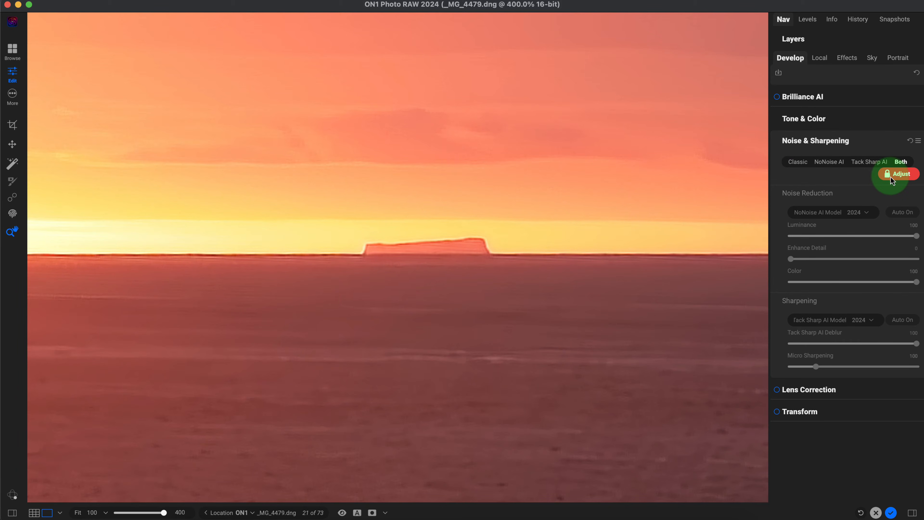
Compare the horizon and island with and without the AI noise reduction and sharpening.
left_click(342, 512)
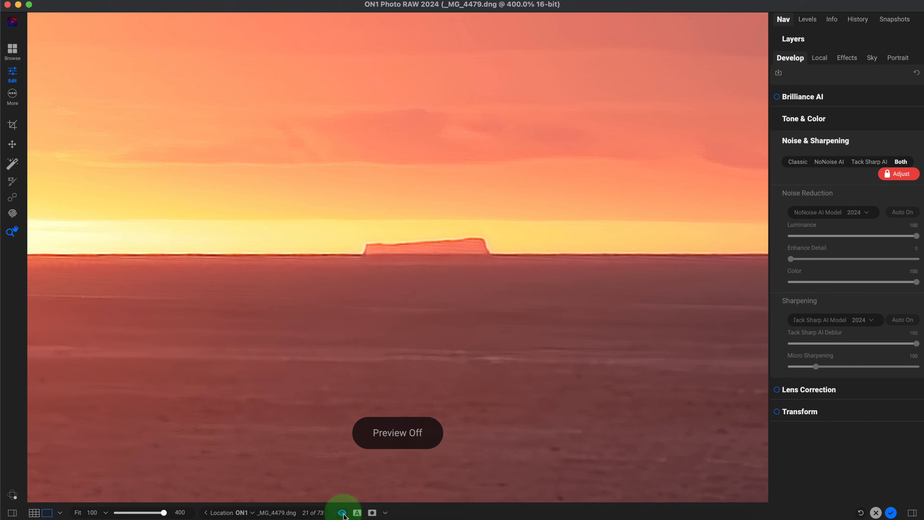
left_click(343, 513)
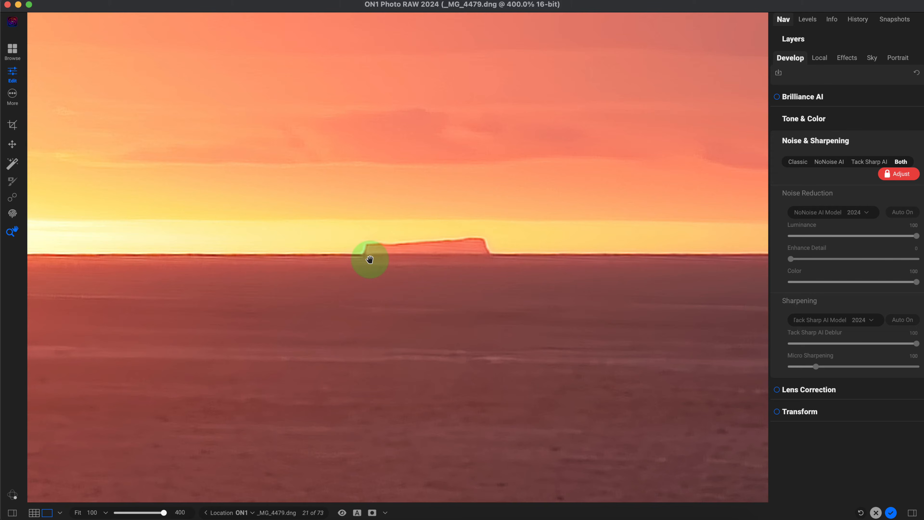
left_click(352, 230)
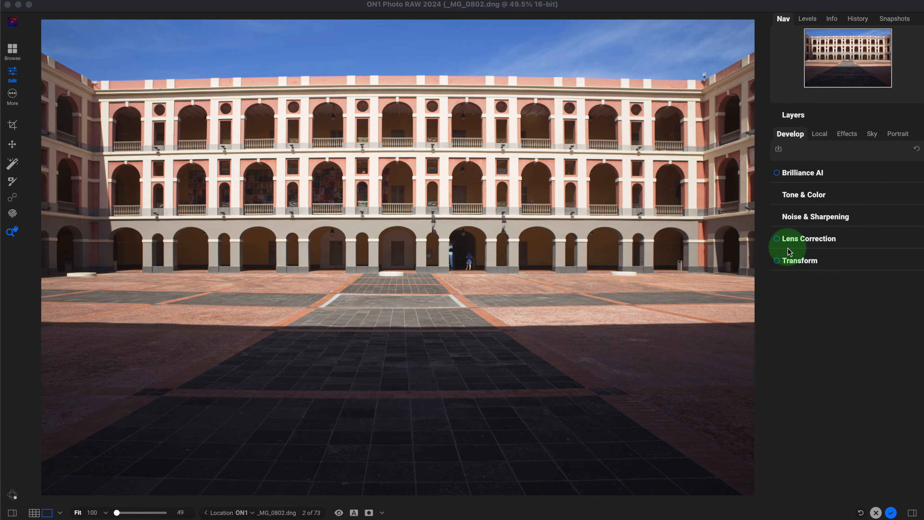
Turn on Lens Correction for the courtyard photo _MG_0802.dng and compare it with the uncorrected version.
left_click(779, 243)
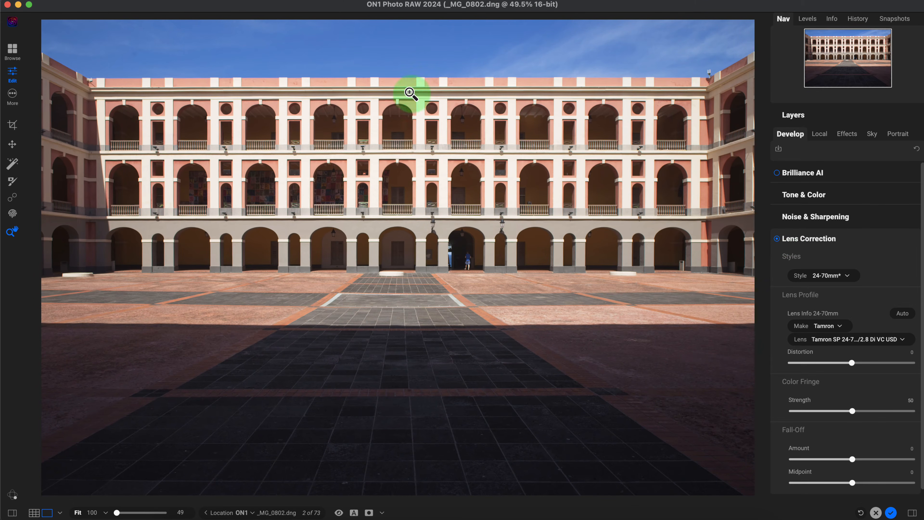
left_click(777, 241)
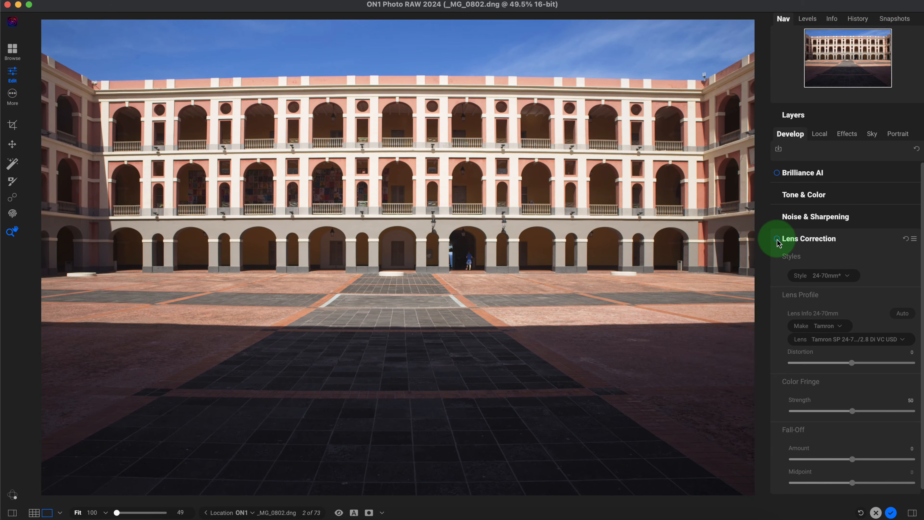
left_click(777, 240)
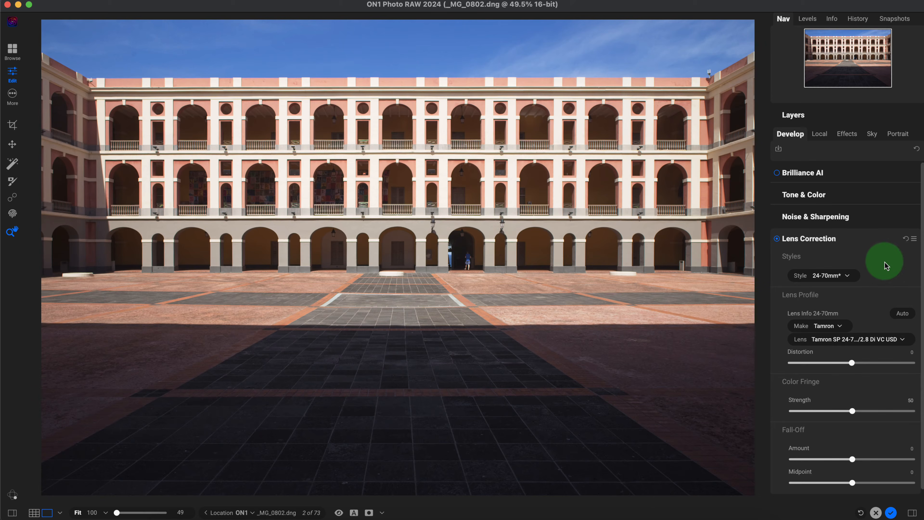
Check the available lens makes and Tamron models for the lens profile, as well as the Distortion control.
scroll(885, 264, "down", 1)
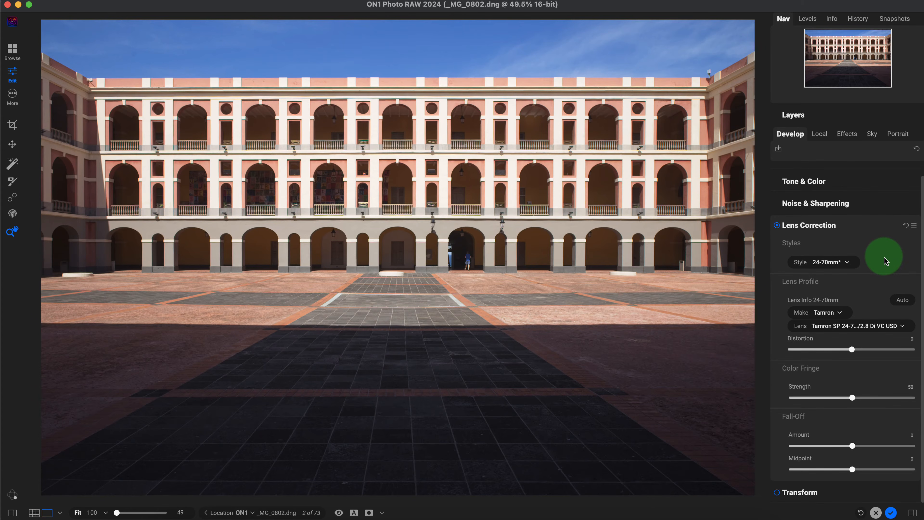
left_click(824, 313)
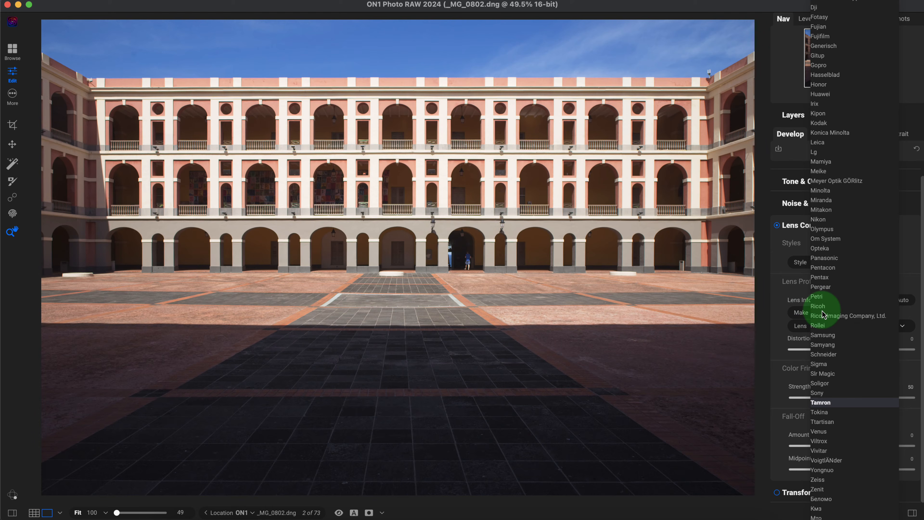
left_click(792, 285)
left_click(812, 327)
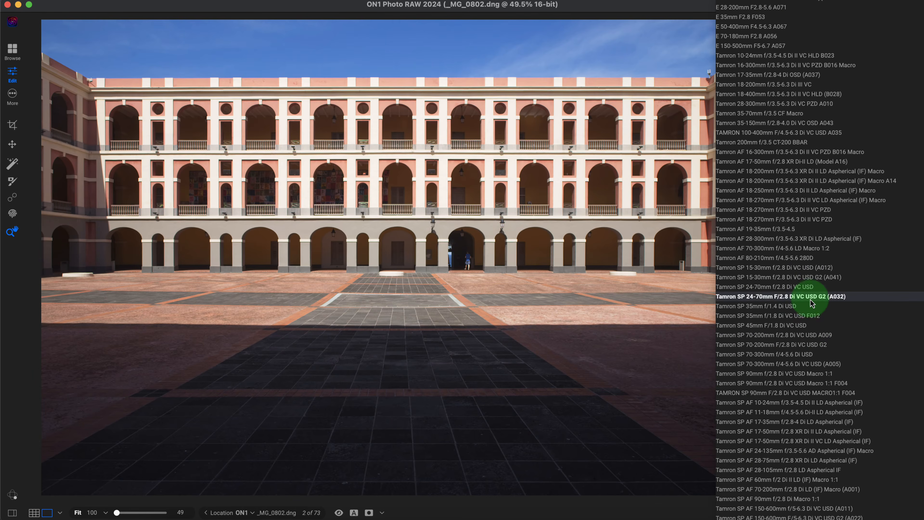
left_click(677, 299)
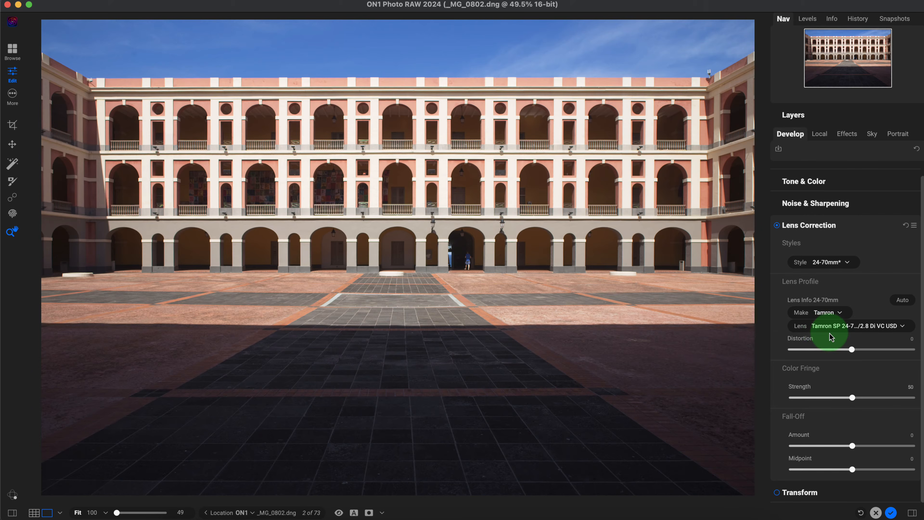
mouse_move(855, 353)
left_mouse_down()
mouse_move(863, 351)
mouse_move(831, 352)
mouse_move(850, 348)
left_mouse_up()
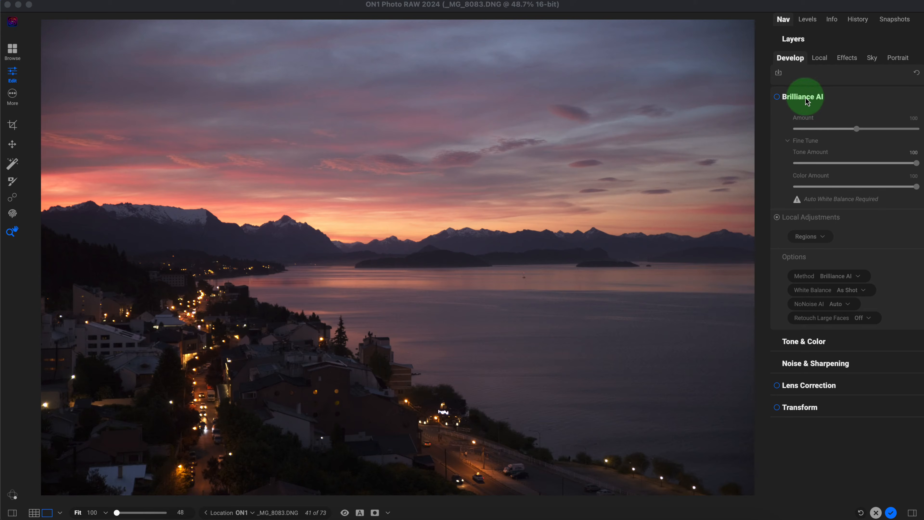
Turn on Brilliance AI for the lakeside town photo _MG_8083.DNG and compare it with the original.
left_click(778, 98)
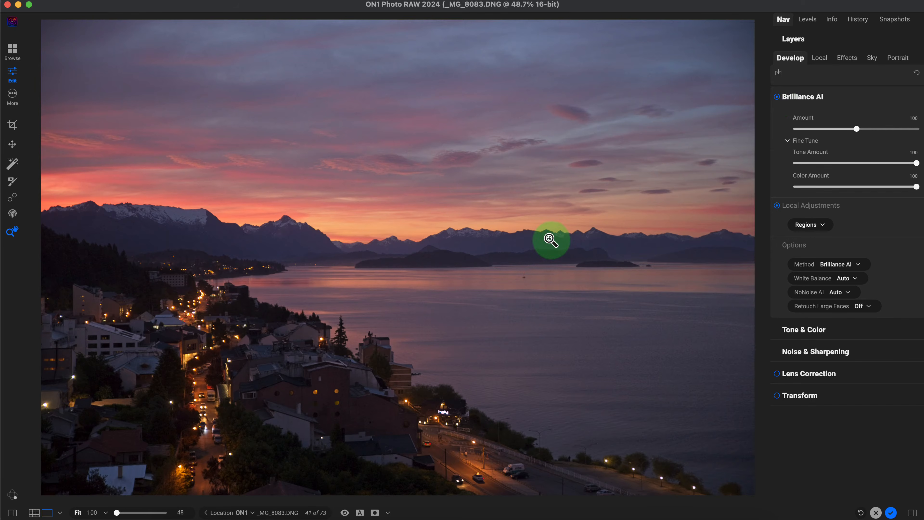
key("backslash")
key("backslash")
key("backslash")
key("backslash")
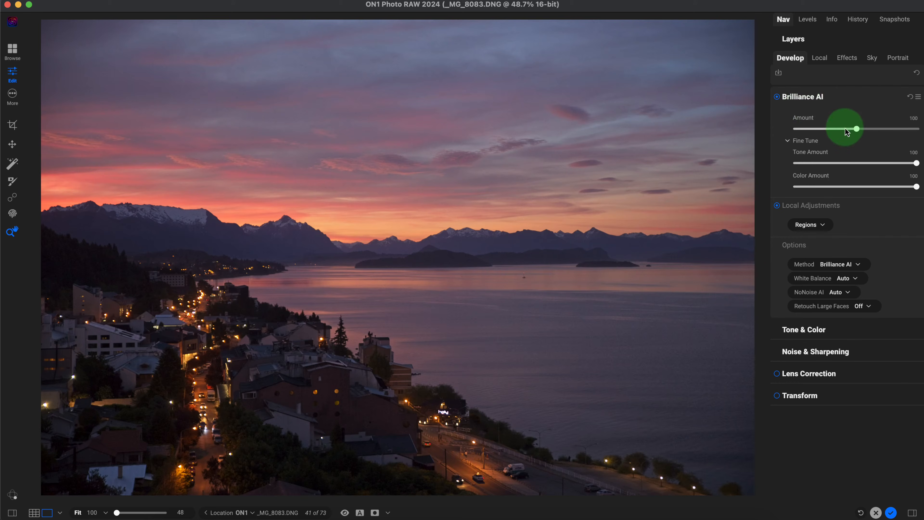
Try Brilliance AI with Amount 50 and with Color Amount 31, resetting each to 100.
left_click_drag(856, 130, 828, 133)
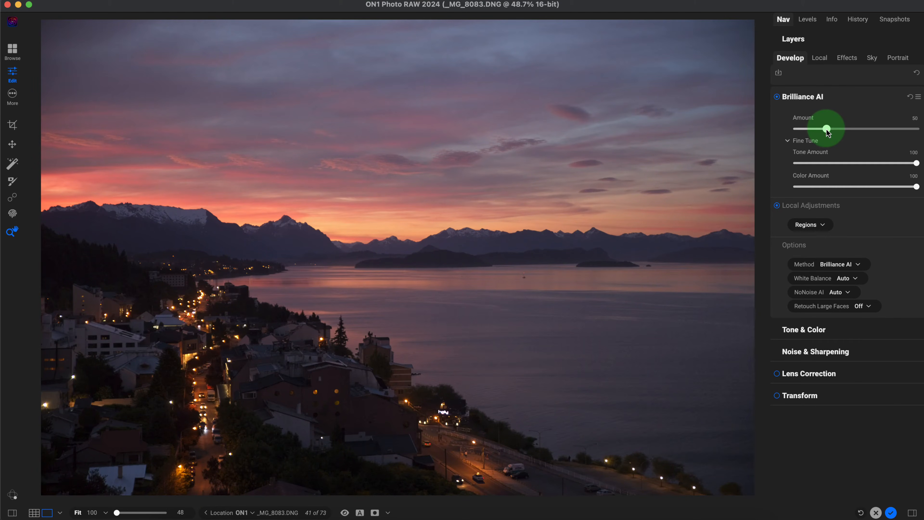
double_click(827, 130)
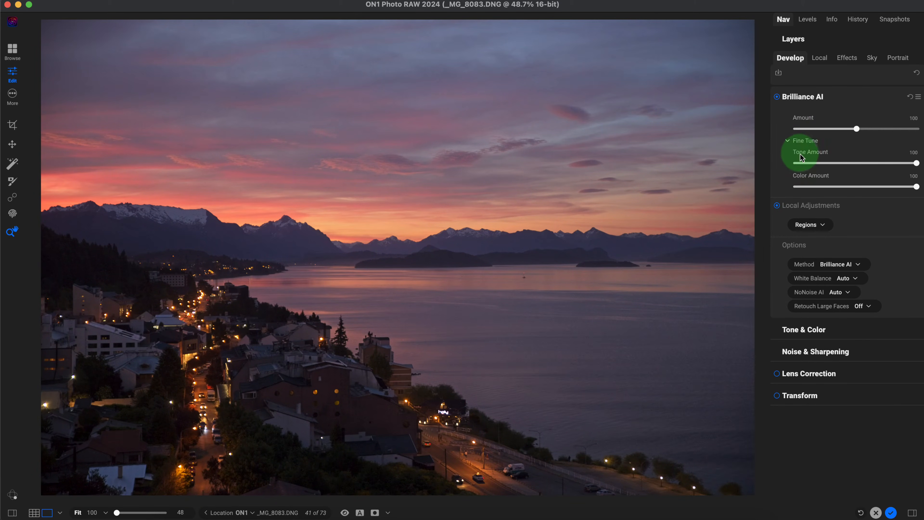
left_click_drag(913, 164, 833, 186)
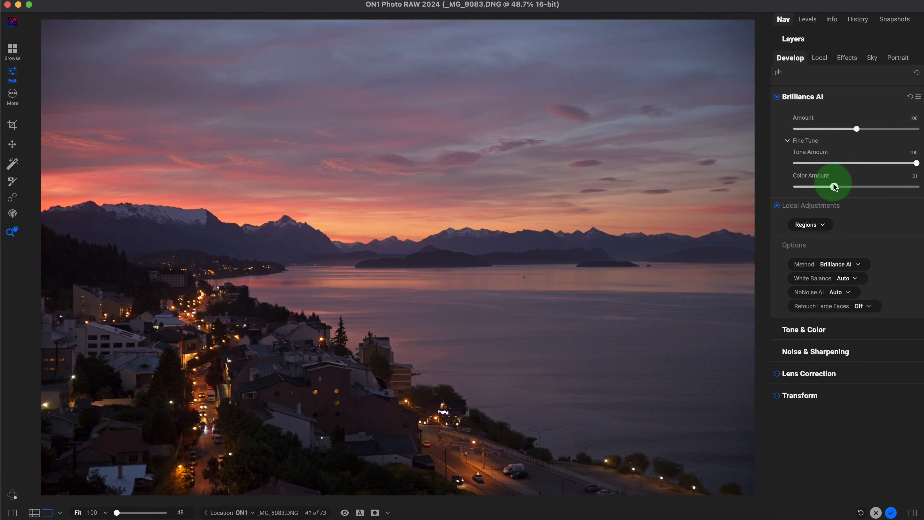
double_click(833, 186)
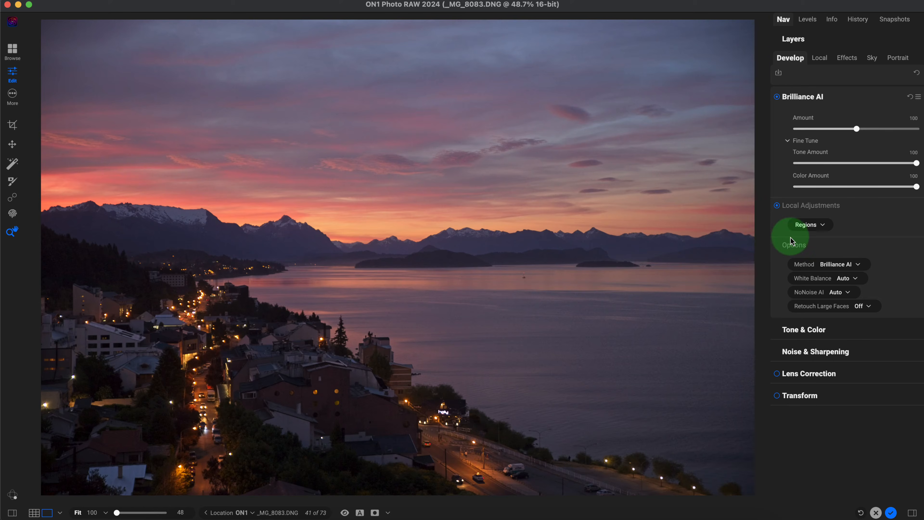
Check the regions offered for Brilliance AI local adjustments and review the Tone & Color settings down to Purity.
left_click(811, 225)
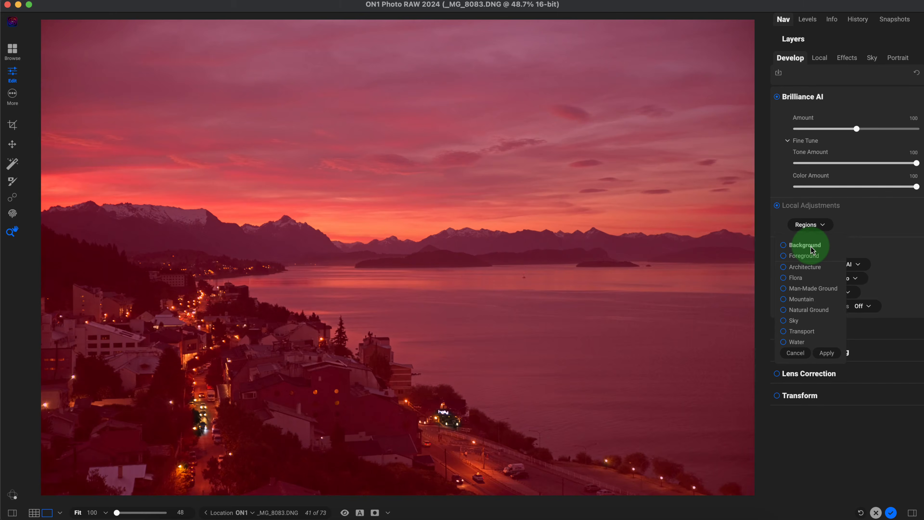
left_click(879, 213)
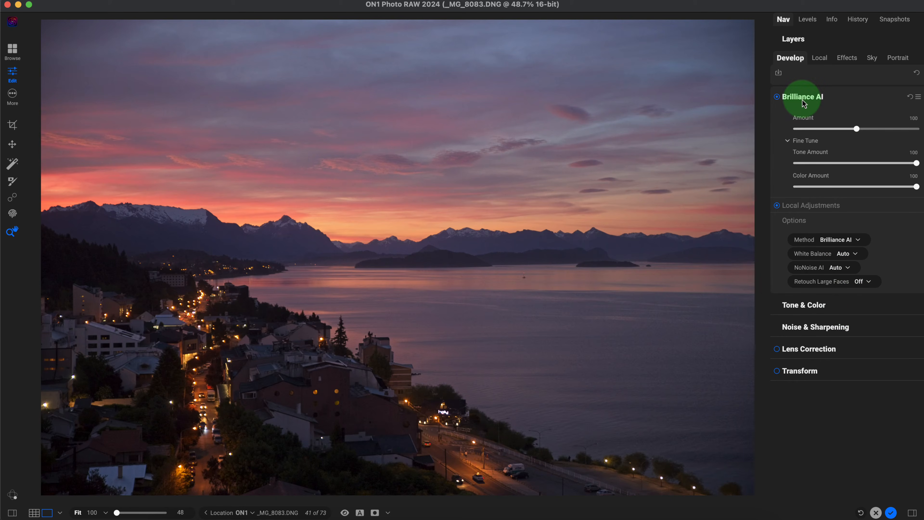
left_click(819, 305)
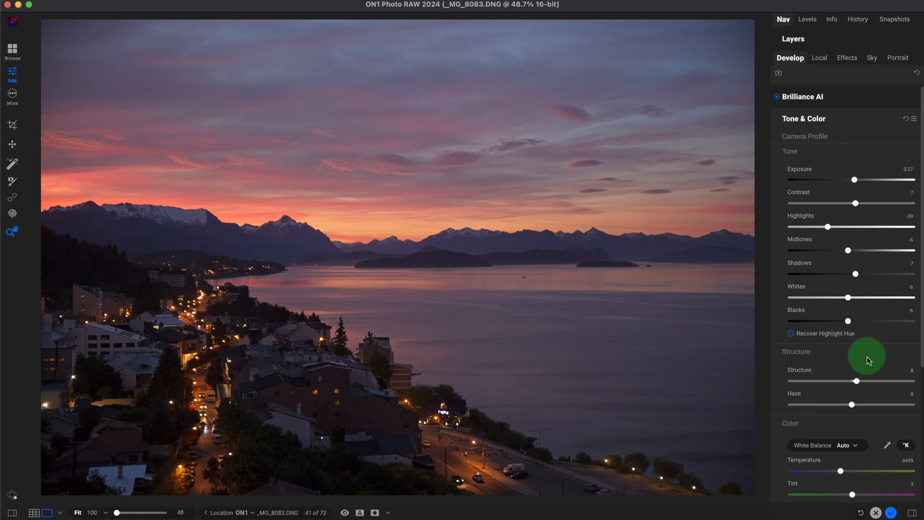
scroll(869, 320, "down", 4)
scroll(865, 313, "down", 2)
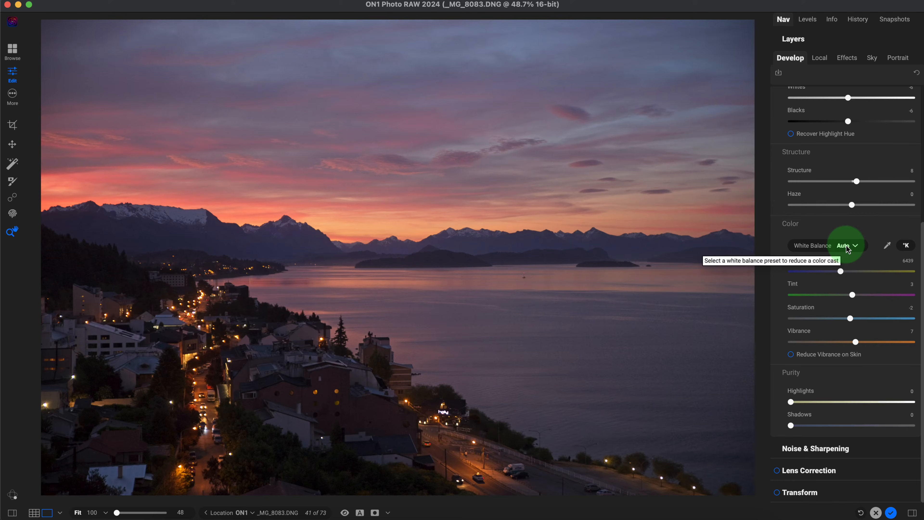
Set the lakeside town photo's Contrast to 28 and fine-tune its Shadows to 16 in the Tone settings.
scroll(844, 248, "up", 5)
left_click_drag(831, 159, 869, 132)
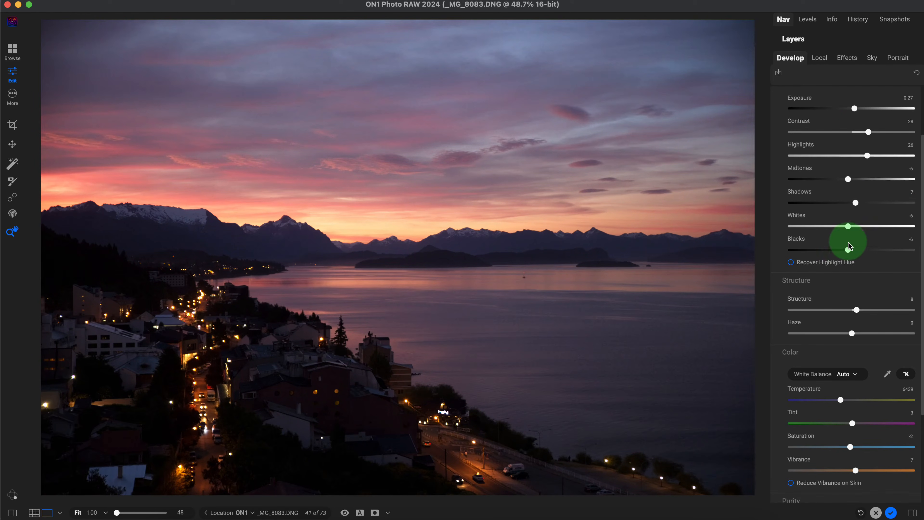
mouse_move(857, 205)
left_mouse_down()
mouse_move(888, 204)
mouse_move(858, 203)
mouse_move(867, 203)
left_mouse_up()
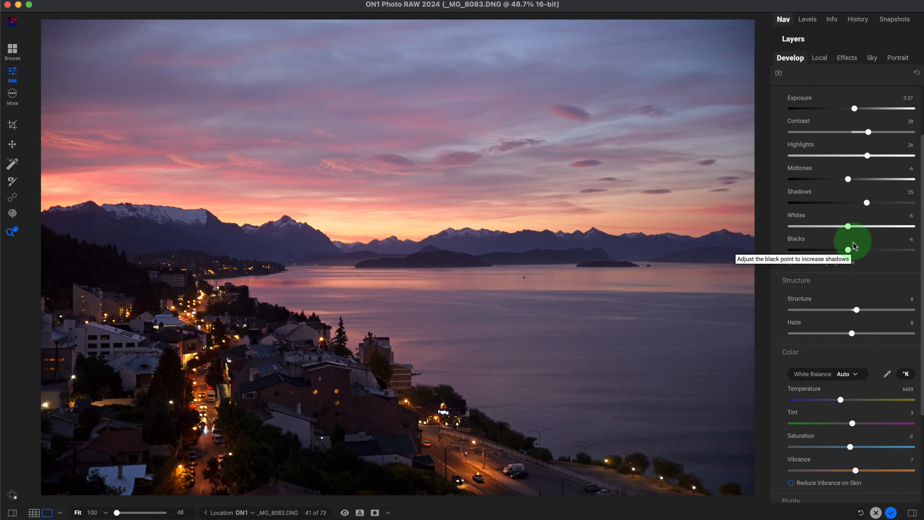
scroll(853, 243, "up", 2)
left_click_drag(853, 236, 846, 236)
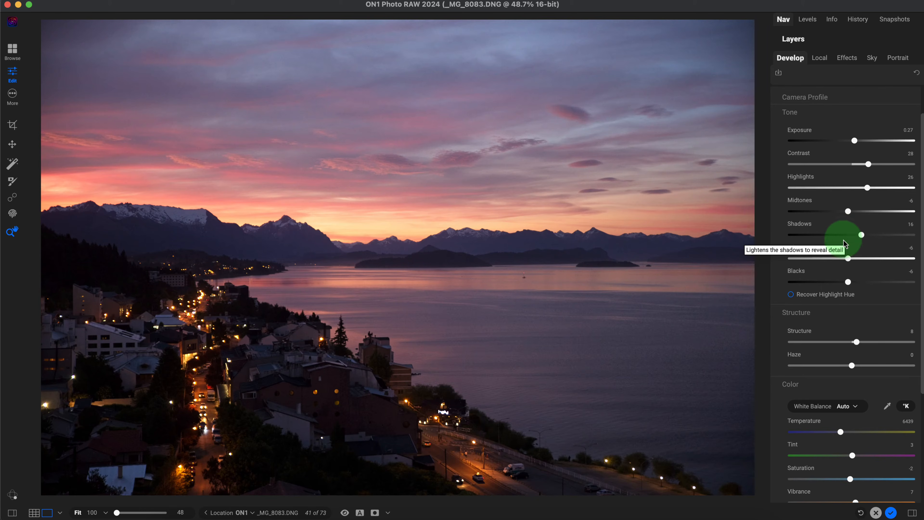
scroll(844, 233, "down", 5)
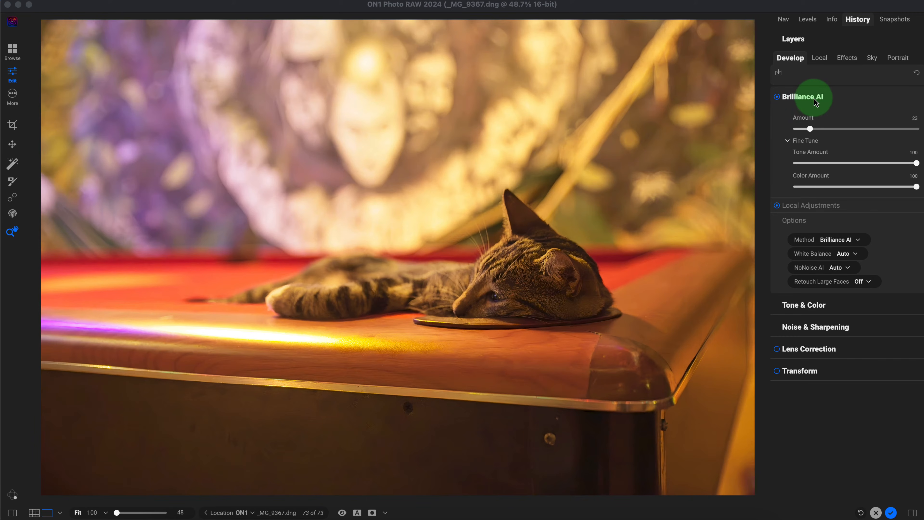
Set the Brilliance AI Amount to 28 for the cat photo _MG_9367.dng and compare it with the effect off.
left_click_drag(811, 132, 813, 132)
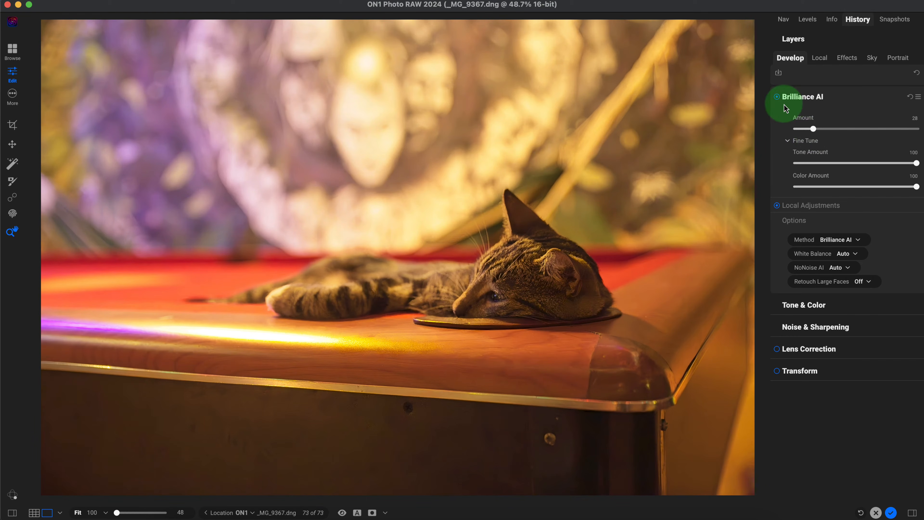
left_click(777, 97)
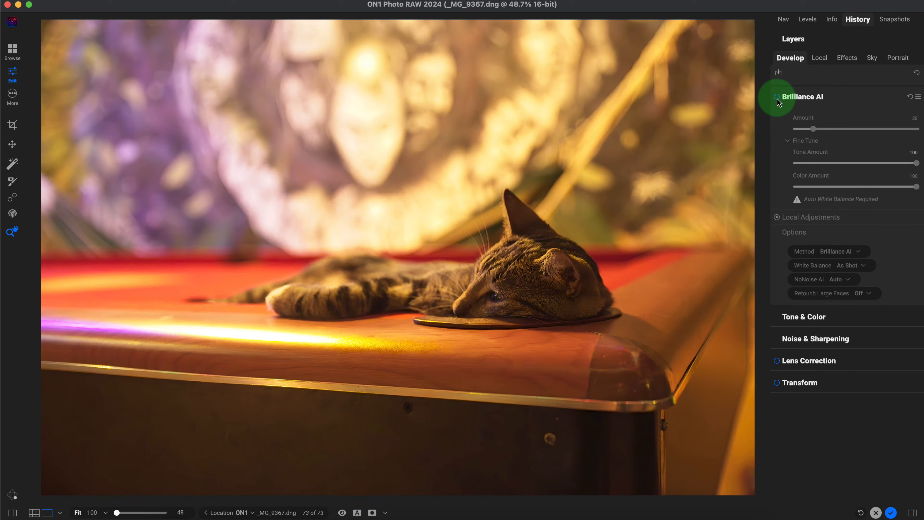
left_click(777, 97)
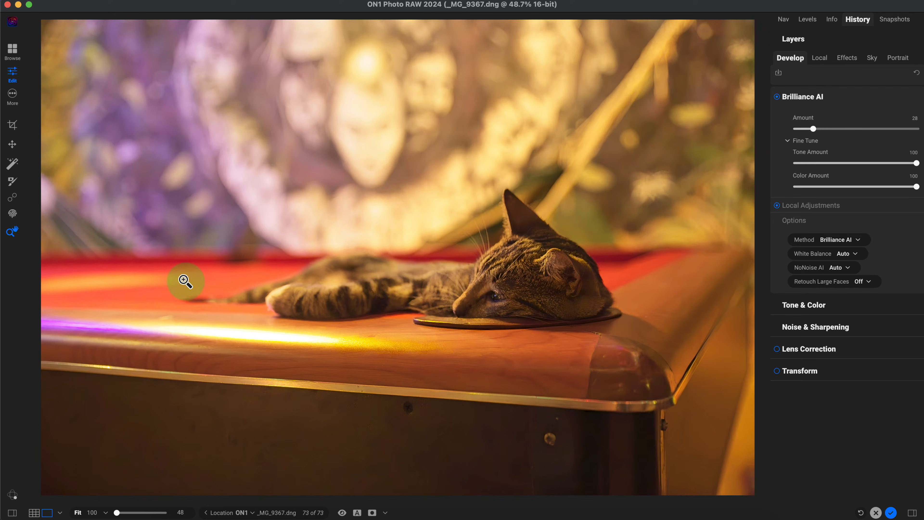
Activate the Healing Brush, check the other retouching tools, and try larger brush sizes before settling on Size 150.
left_click(12, 199)
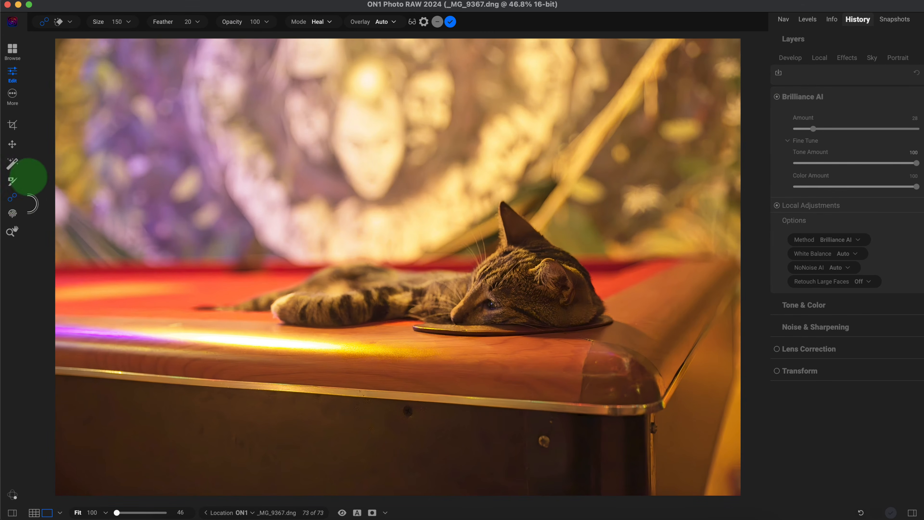
left_click(69, 22)
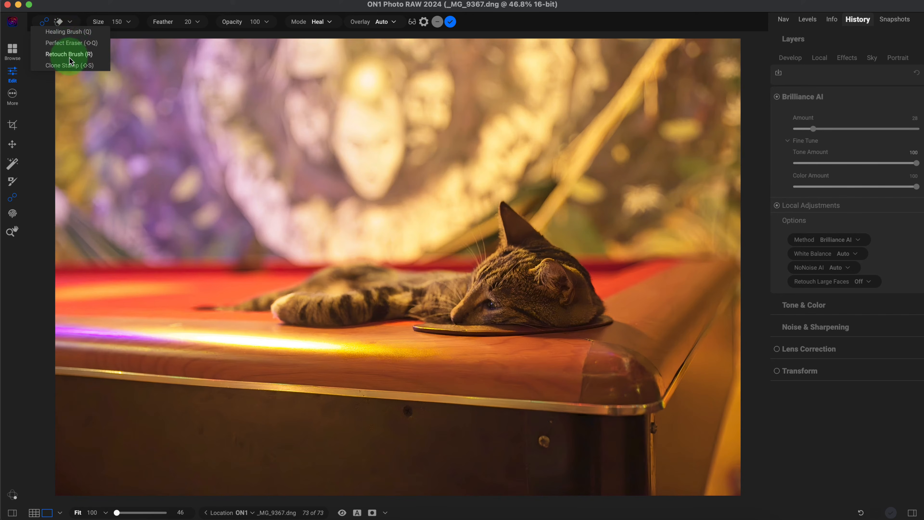
left_click(71, 23)
left_click(122, 23)
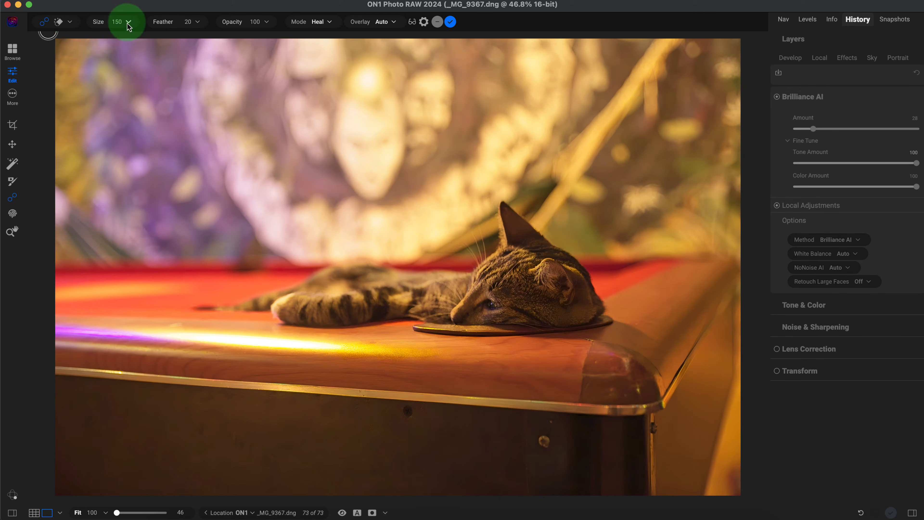
left_click_drag(128, 37, 130, 37)
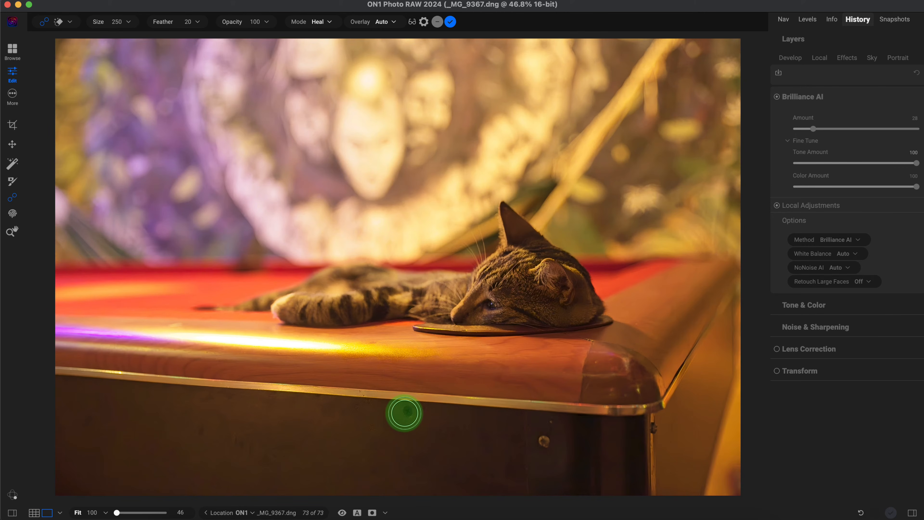
key("bracketleft")
key("bracketleft")
key("bracketleft")
key("bracketleft")
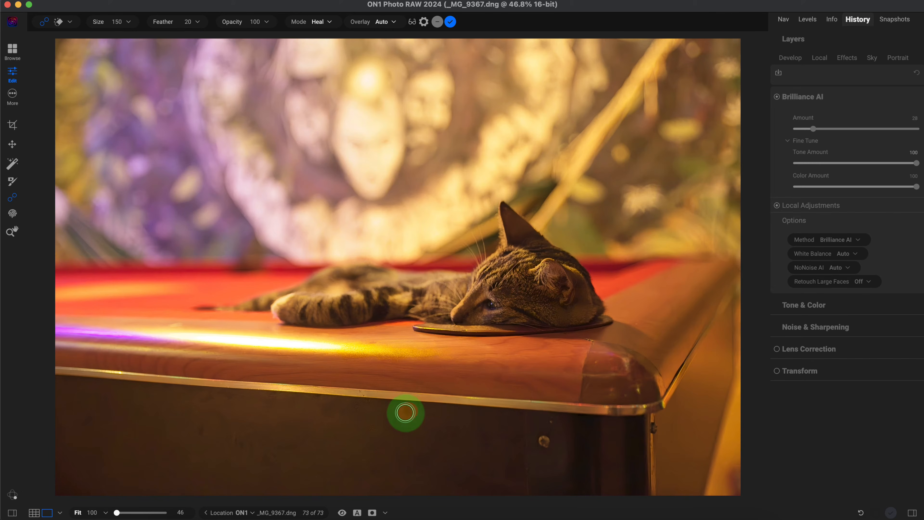
Heal the three bolts on the pool table's dark side and corner edge, repositioning the first spot's source area.
left_click(407, 411)
left_click_drag(383, 415, 365, 415)
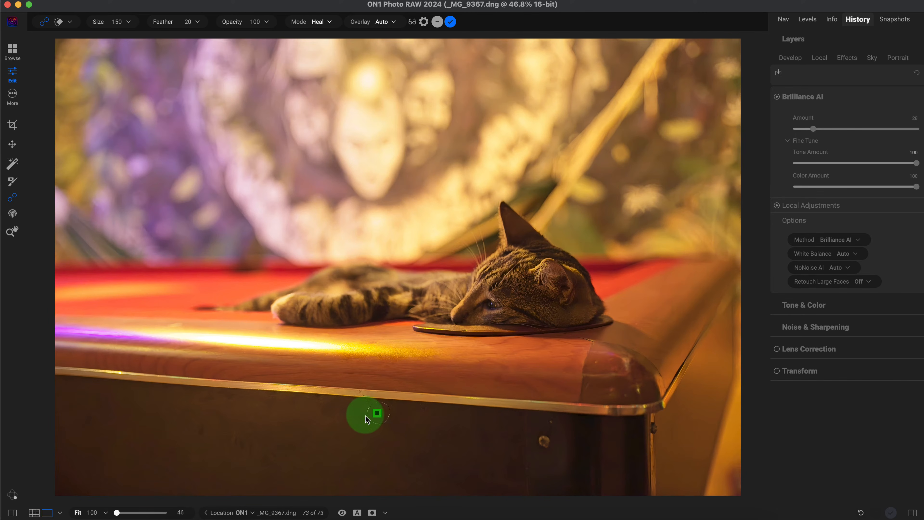
mouse_move(399, 446)
left_mouse_down()
mouse_move(349, 428)
mouse_move(354, 436)
left_mouse_up()
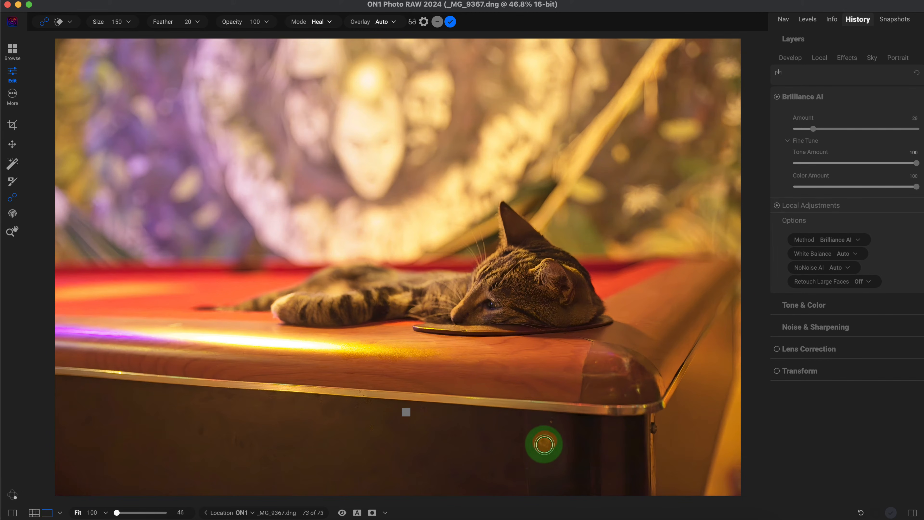
left_click(543, 440)
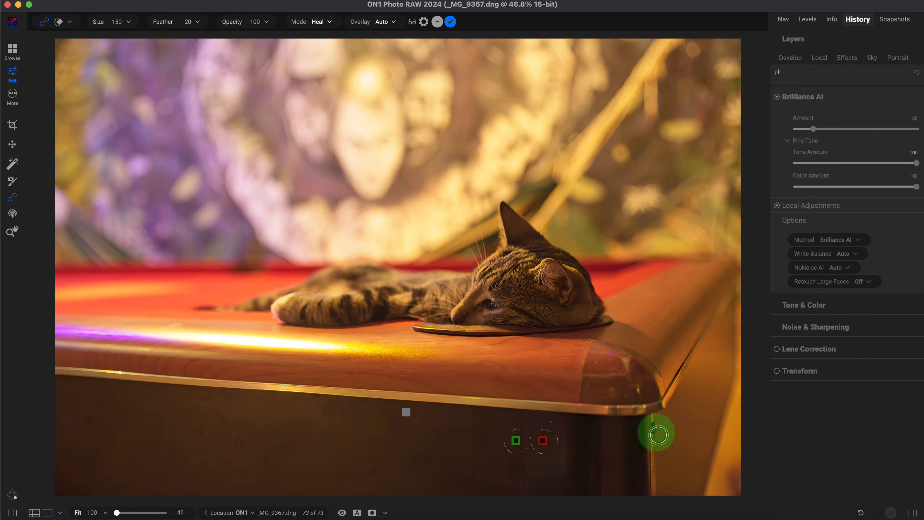
mouse_move(652, 429)
left_mouse_down()
mouse_move(698, 467)
mouse_move(648, 453)
mouse_move(631, 431)
mouse_move(652, 464)
left_mouse_up()
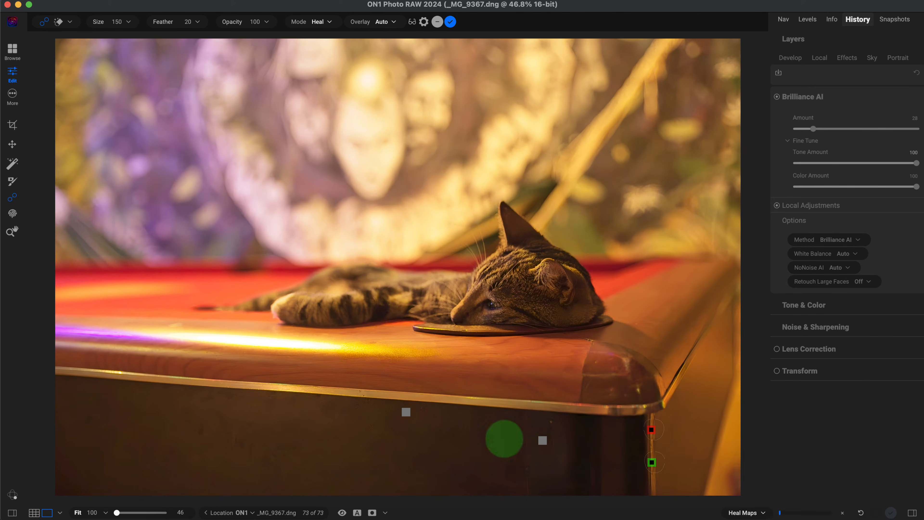
Compare the healed pool table with the original photo using the before-and-after preview.
left_click(342, 513)
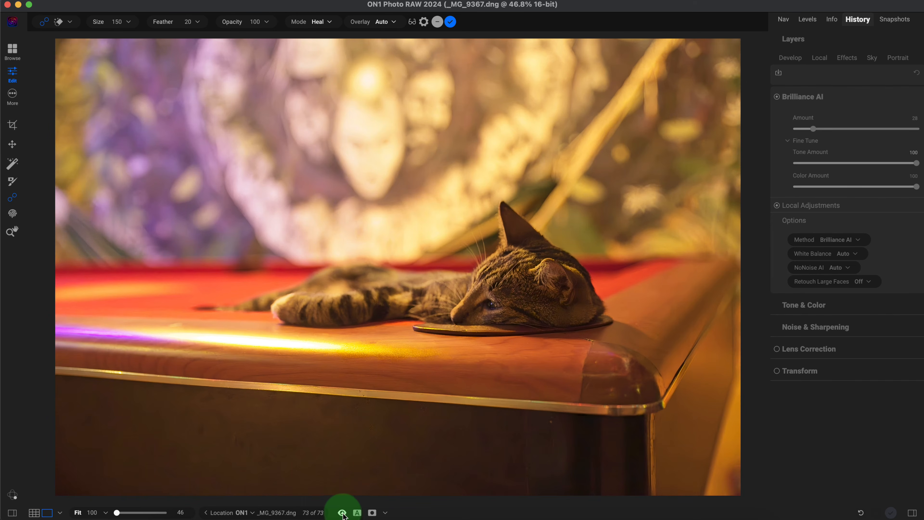
left_click(343, 514)
left_click(343, 513)
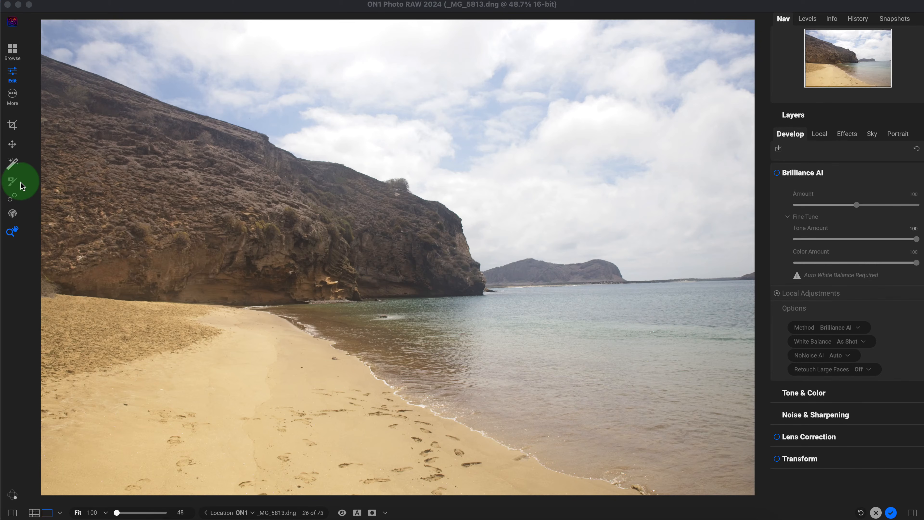
Add a local adjustment to the beach photo _MG_5813.dng, review the masking tools, and set the Masking Brush opacity to 100.
left_click(820, 135)
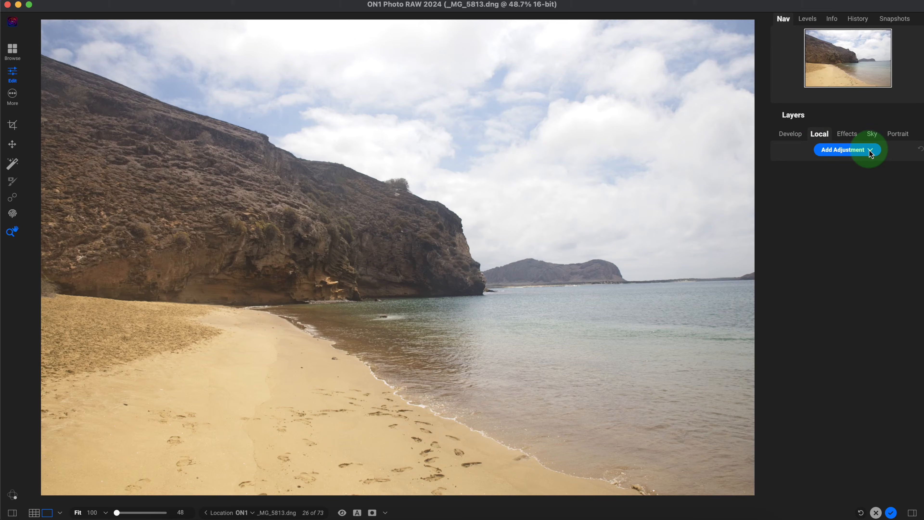
left_click(870, 150)
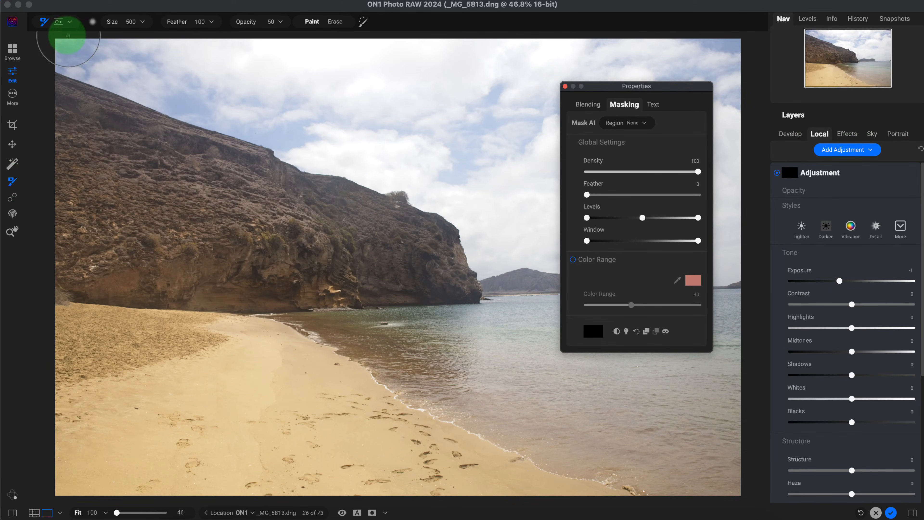
left_click(70, 23)
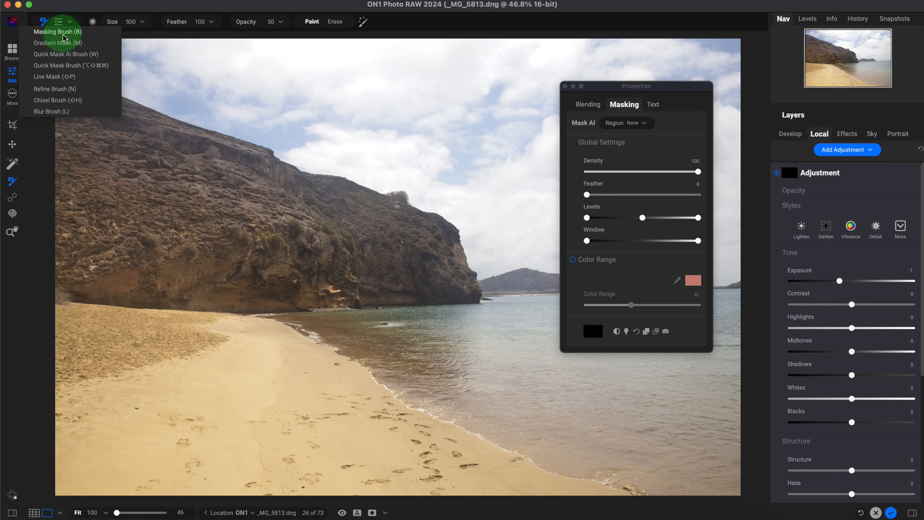
left_click(72, 22)
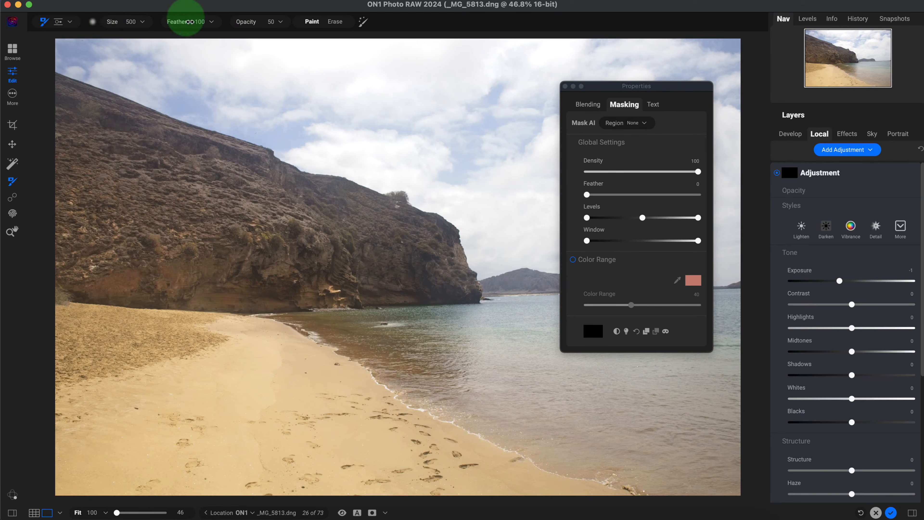
left_click_drag(249, 23, 307, 25)
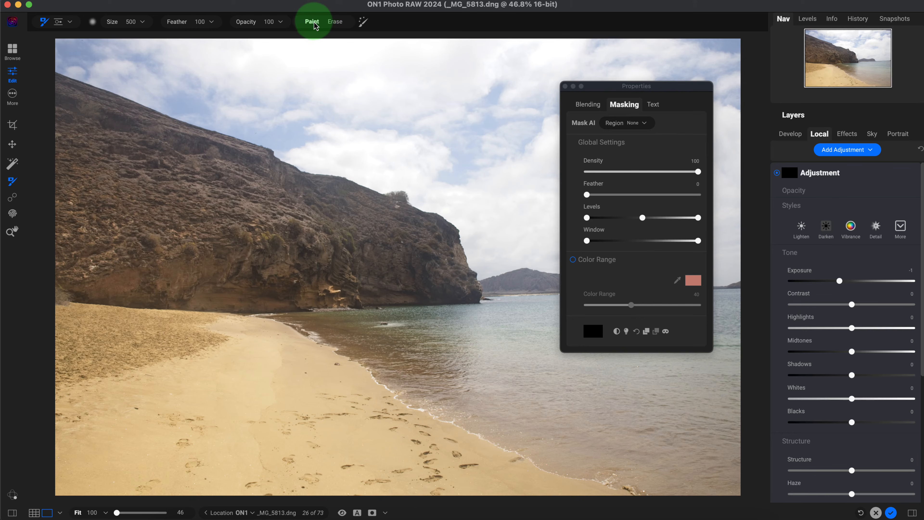
Set the local adjustment's Exposure to -0.85 and paint it over the sand in the photo's lower-left corner.
left_click(154, 267)
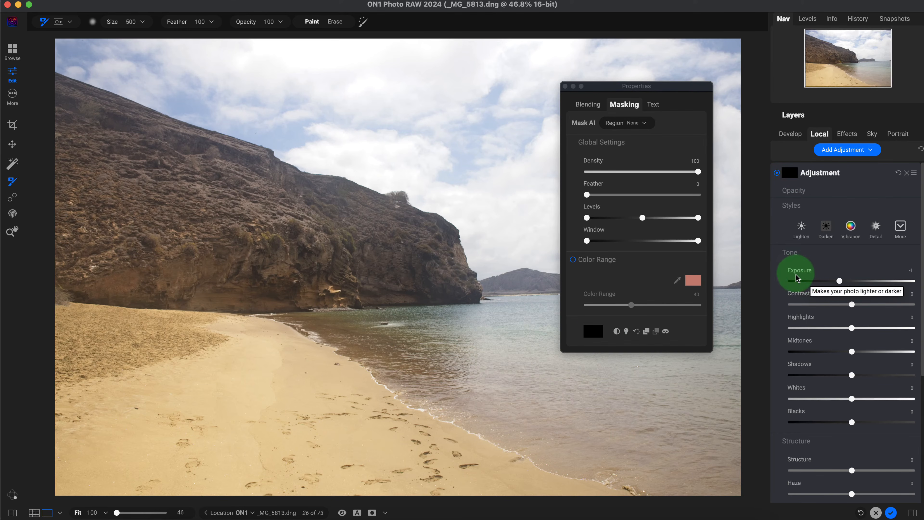
mouse_move(844, 281)
left_mouse_down()
mouse_move(837, 281)
mouse_move(855, 281)
mouse_move(839, 283)
left_mouse_up()
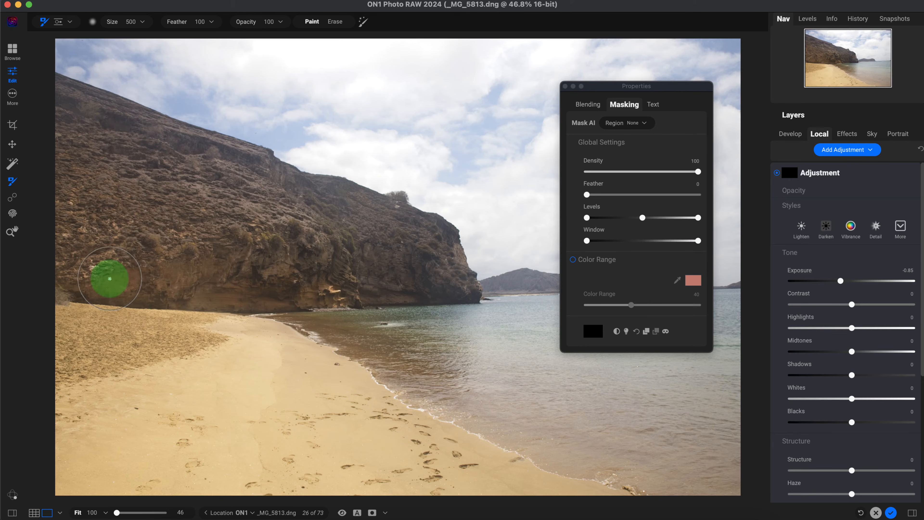
mouse_move(56, 334)
left_mouse_down()
mouse_move(96, 407)
mouse_move(149, 458)
mouse_move(61, 346)
mouse_move(146, 452)
mouse_move(86, 427)
mouse_move(55, 398)
mouse_move(45, 471)
mouse_move(134, 482)
mouse_move(153, 448)
mouse_move(41, 324)
mouse_move(221, 485)
mouse_move(246, 481)
left_mouse_up()
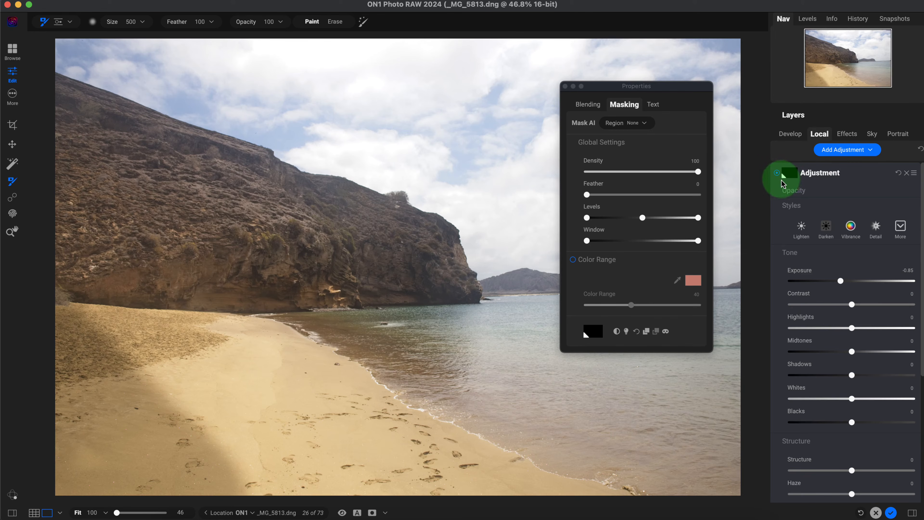
Show the mask as a red overlay and paint over the gap left in the lower-left sand.
left_click(385, 516)
left_click(352, 487)
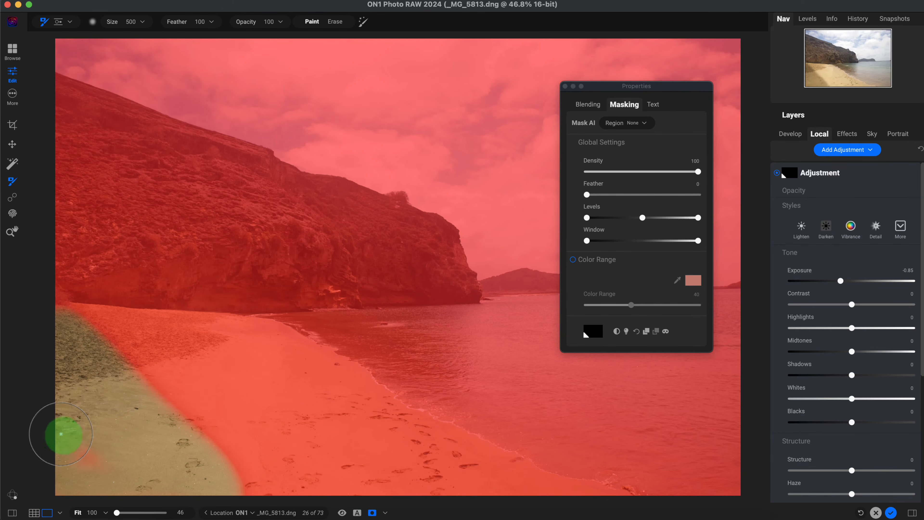
left_click_drag(62, 435, 113, 475)
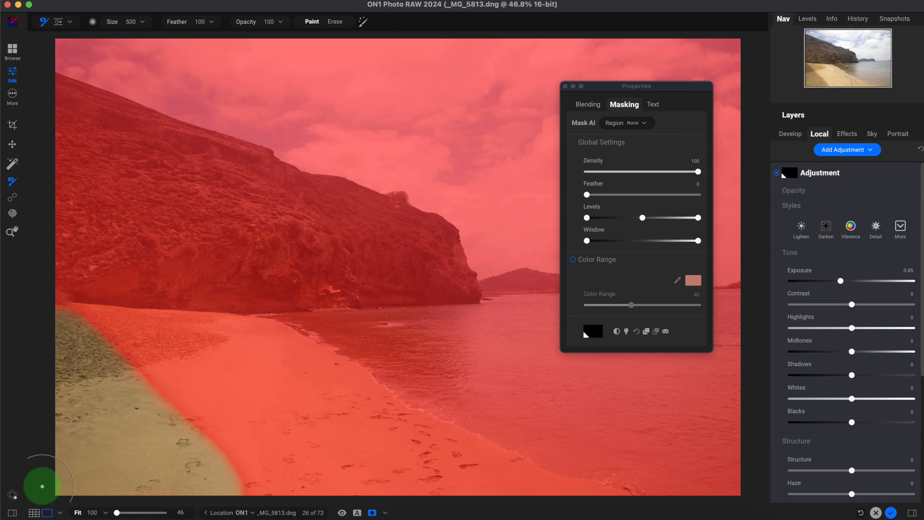
View the adjustment mask in Grayscale mode, and return to the normal photo view.
left_click(386, 513)
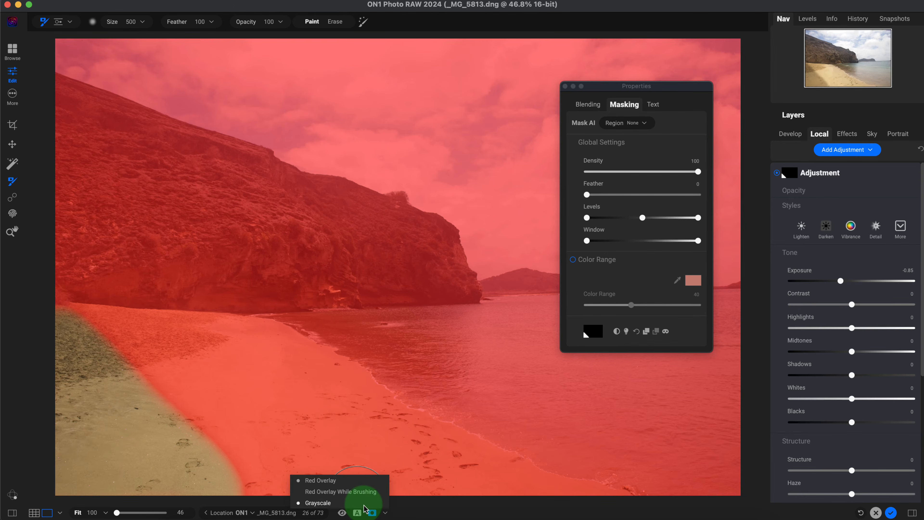
left_click(349, 506)
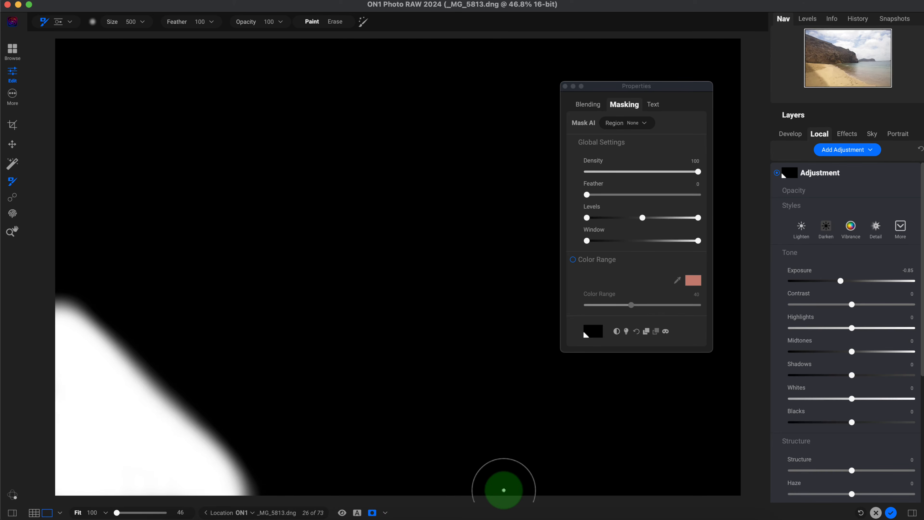
left_click(371, 513)
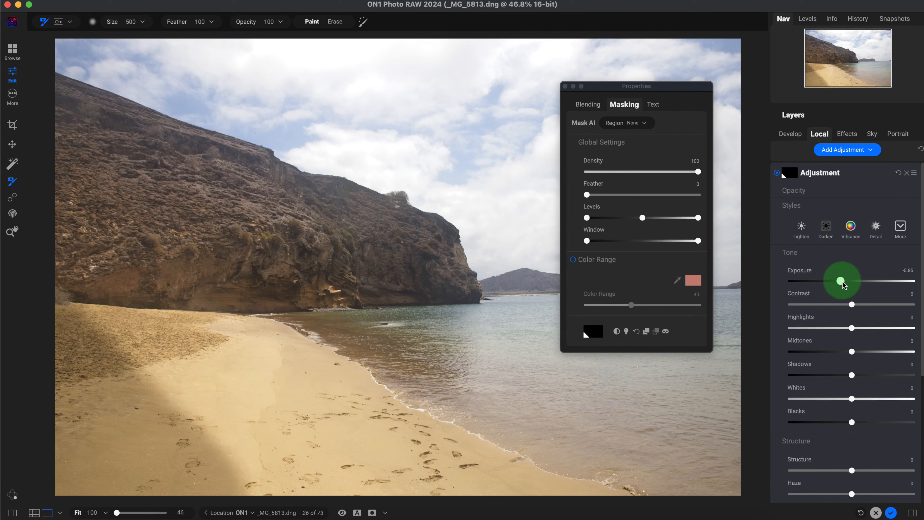
Extend the darkening farther across the sand with brush strokes at 40 and 24 opacity for a softer transition.
left_click_drag(841, 282, 847, 283)
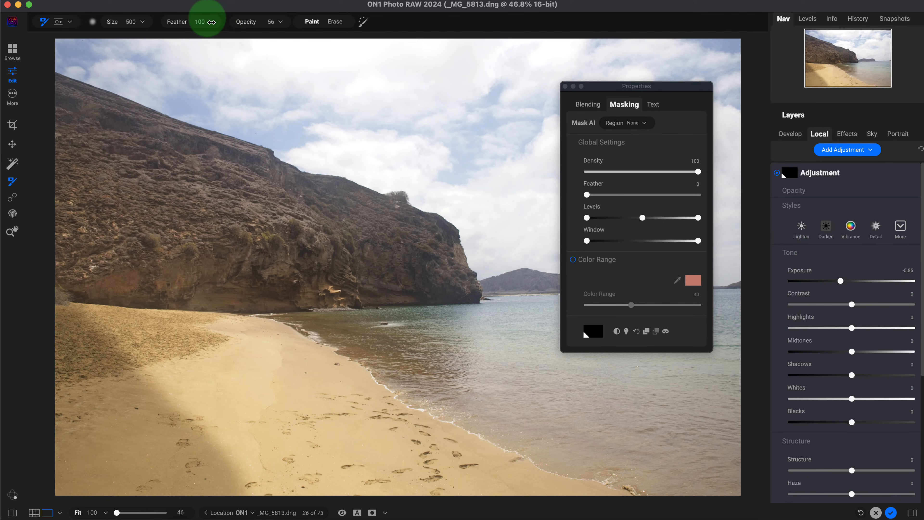
left_click_drag(211, 22, 202, 22)
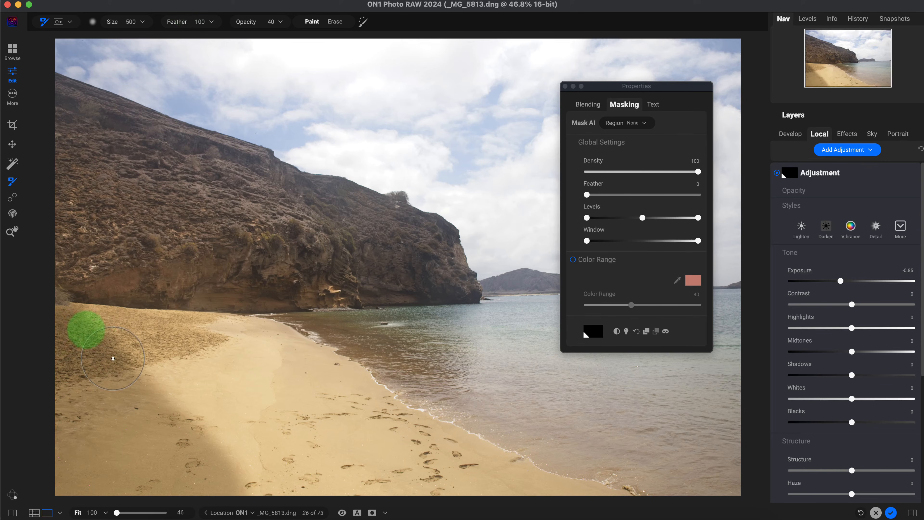
mouse_move(88, 315)
left_mouse_down()
mouse_move(183, 387)
mouse_move(229, 439)
mouse_move(237, 433)
mouse_move(254, 483)
mouse_move(132, 342)
mouse_move(128, 320)
mouse_move(252, 479)
mouse_move(268, 478)
mouse_move(258, 378)
mouse_move(279, 429)
mouse_move(286, 313)
left_mouse_up()
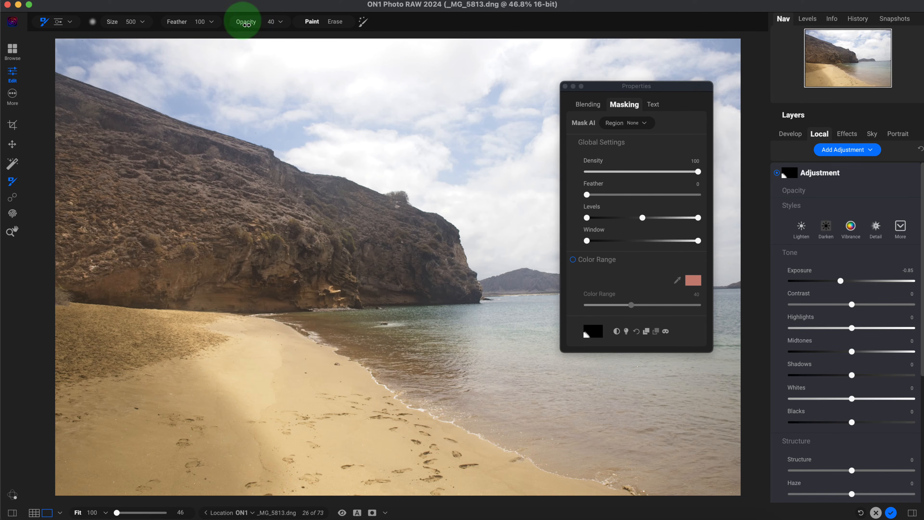
left_click_drag(246, 24, 236, 25)
mouse_move(187, 325)
left_mouse_down()
mouse_move(285, 458)
mouse_move(283, 488)
mouse_move(265, 468)
mouse_move(240, 476)
left_mouse_up()
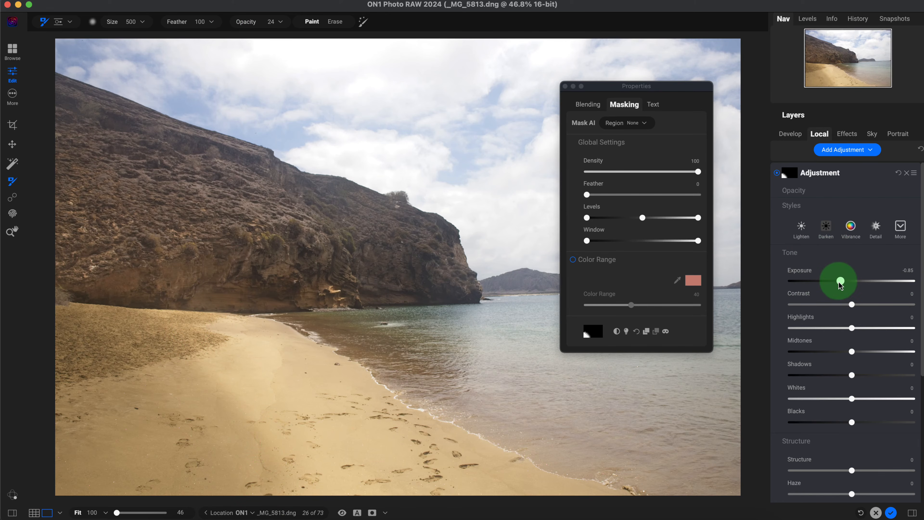
Set the sand adjustment's Exposure to -0.65 and its Highlights to -16.
left_click_drag(840, 283, 839, 283)
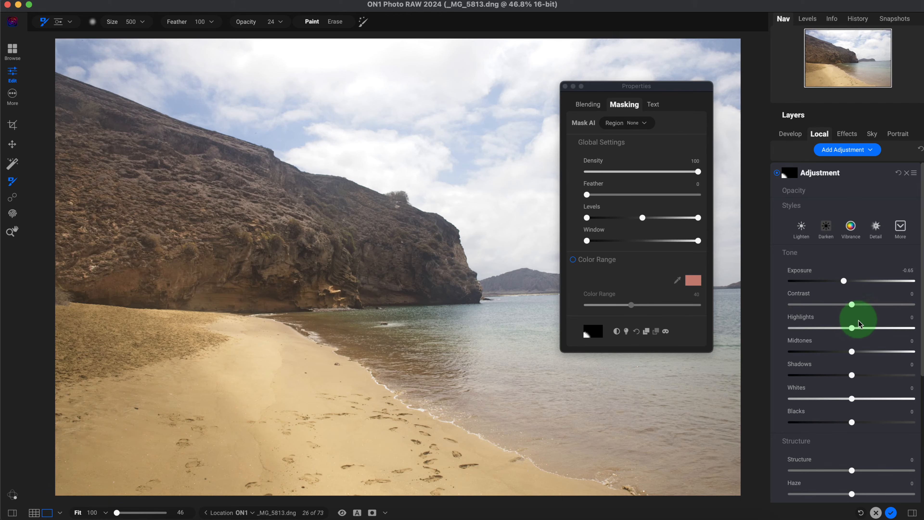
left_click(852, 328)
left_click_drag(852, 329, 845, 329)
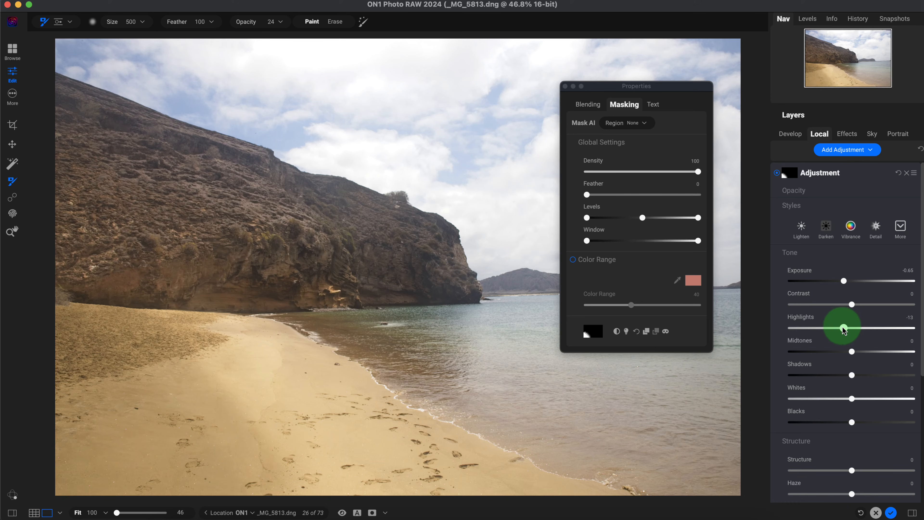
Set the sand adjustment's Saturation to -16 and lower its Vibrance slightly.
scroll(853, 362, "down", 10)
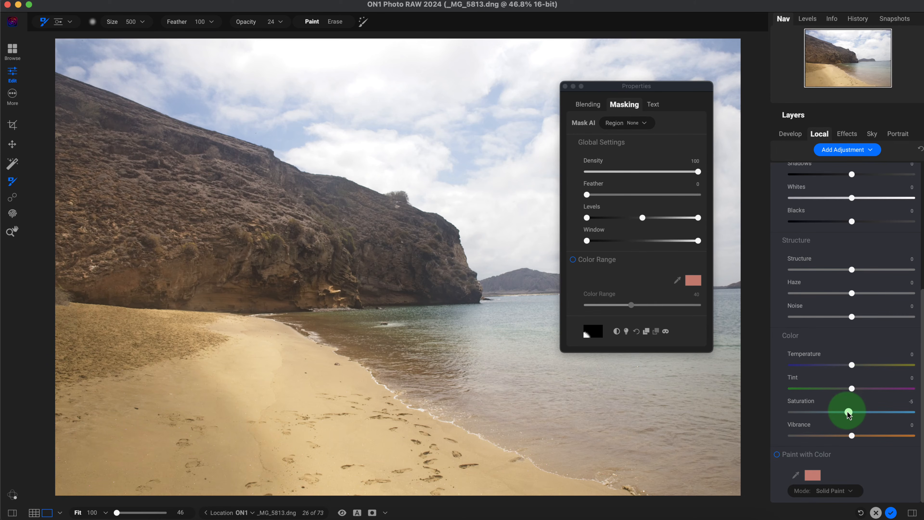
left_click_drag(843, 413, 842, 413)
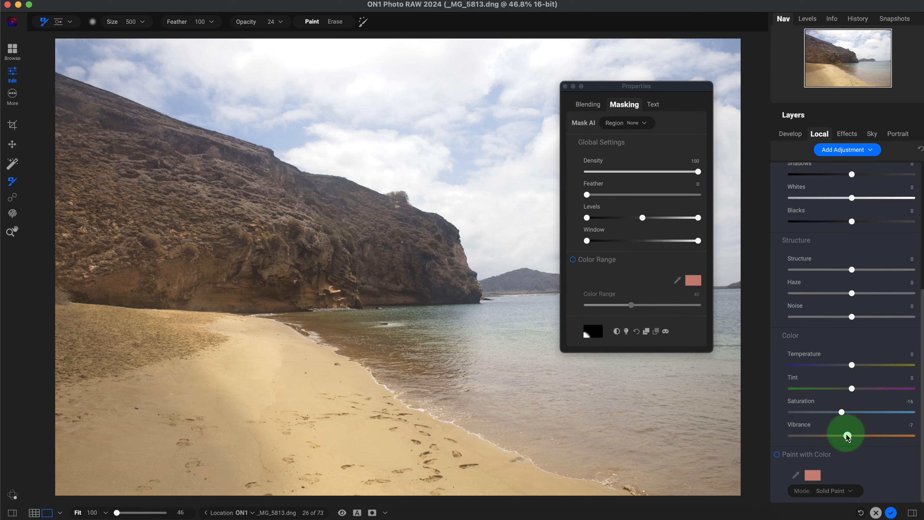
Compare the photo with the sand adjustment off and on, set its Exposure to -0.35, and close the mask properties.
scroll(852, 226, "up", 5)
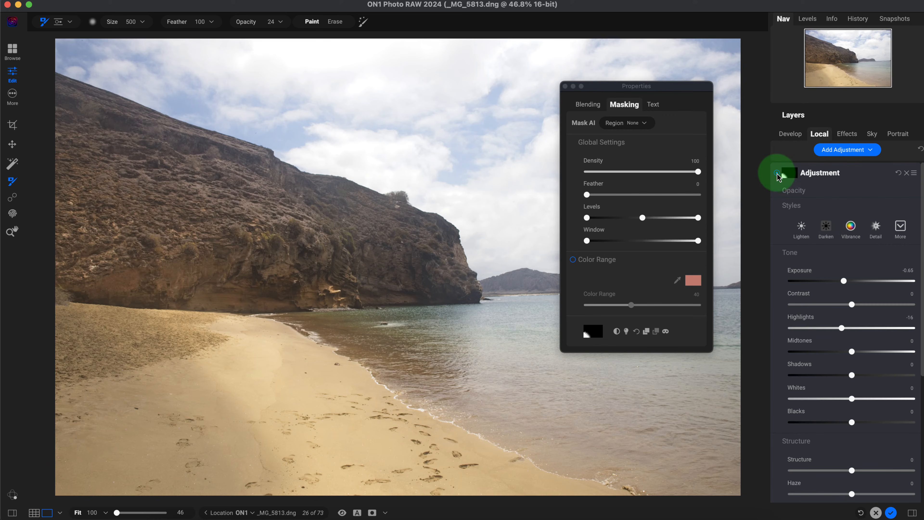
left_click(777, 176)
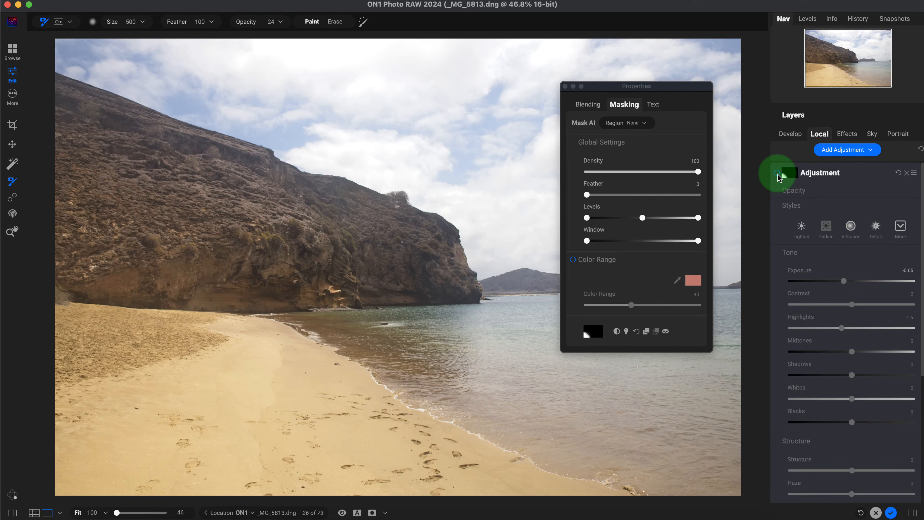
left_click(778, 176)
left_click(778, 176)
left_click(778, 175)
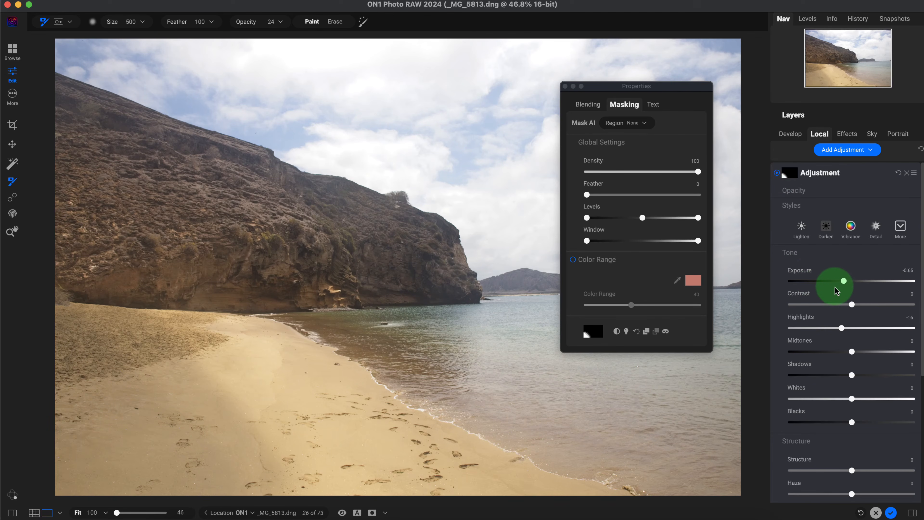
left_click_drag(844, 283, 847, 283)
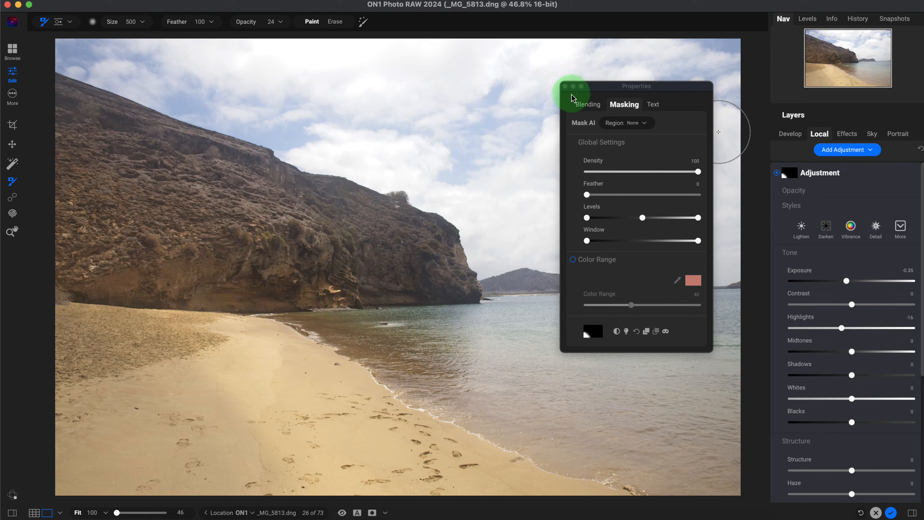
left_click(565, 87)
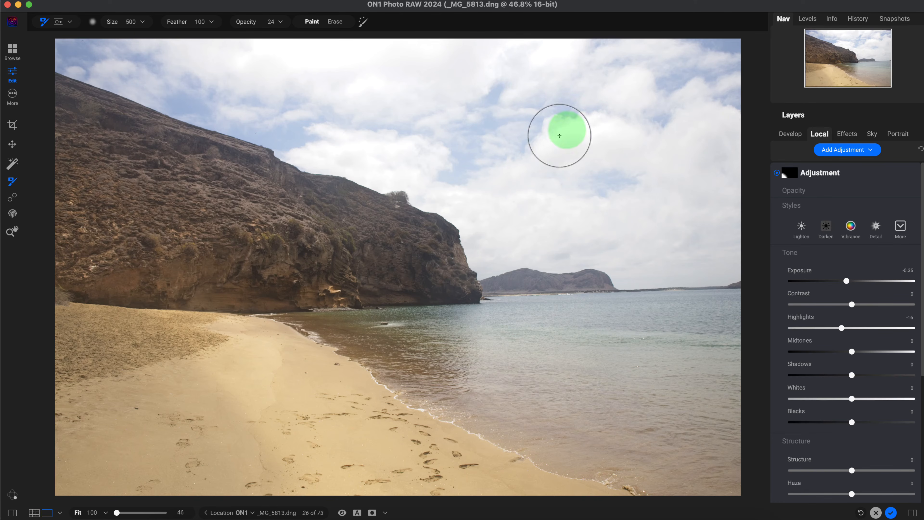
Add a second local adjustment and set up the masking gradient tool with preset None and shape Gradient.
left_click(834, 155)
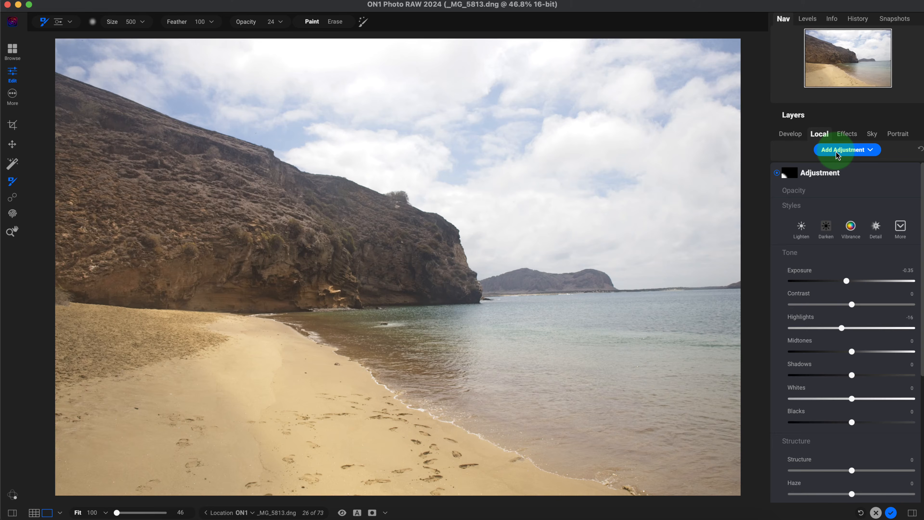
left_click(836, 152)
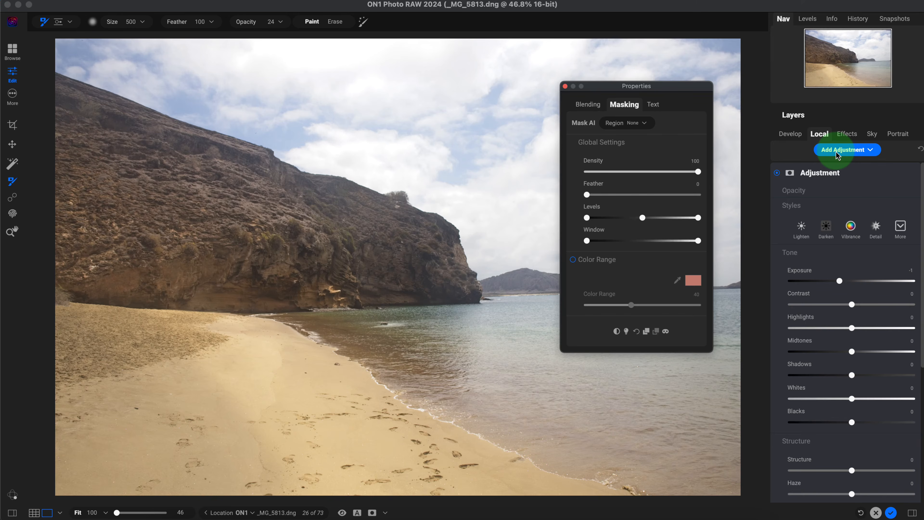
left_click(64, 21)
left_click(61, 44)
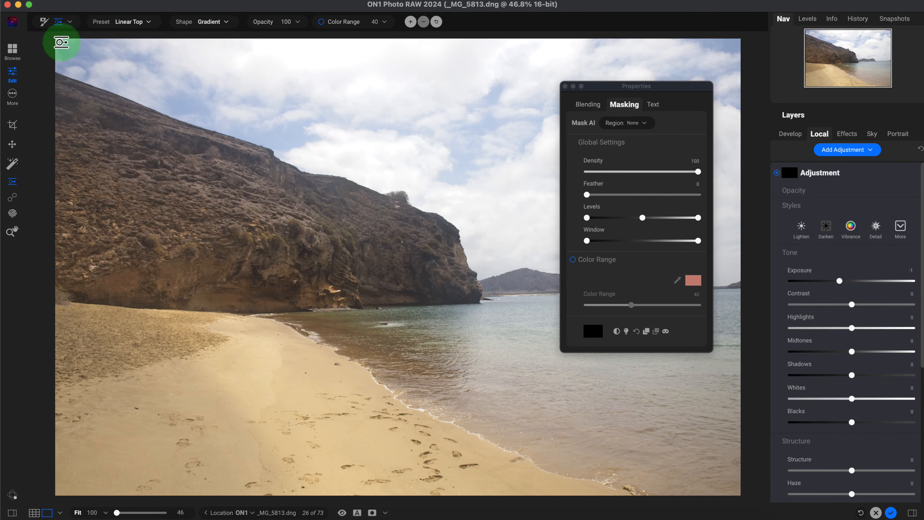
left_click(96, 25)
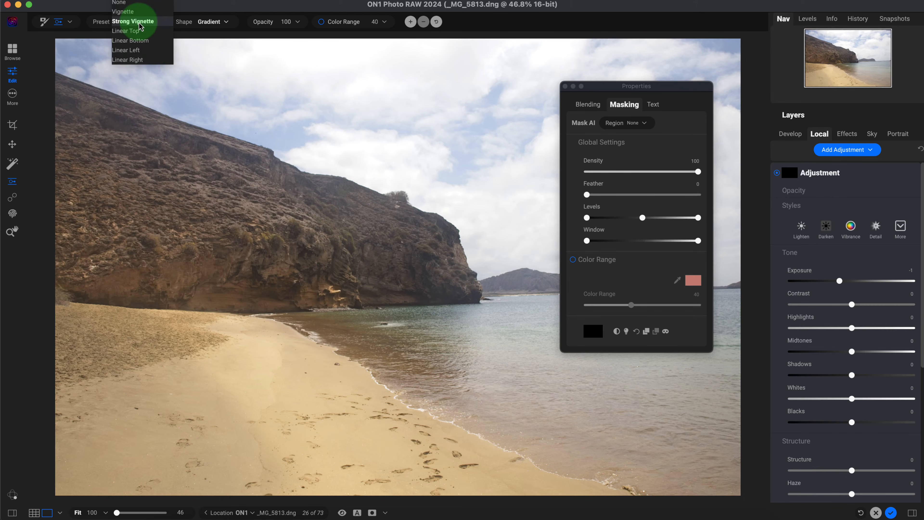
left_click(127, 9)
left_click(205, 23)
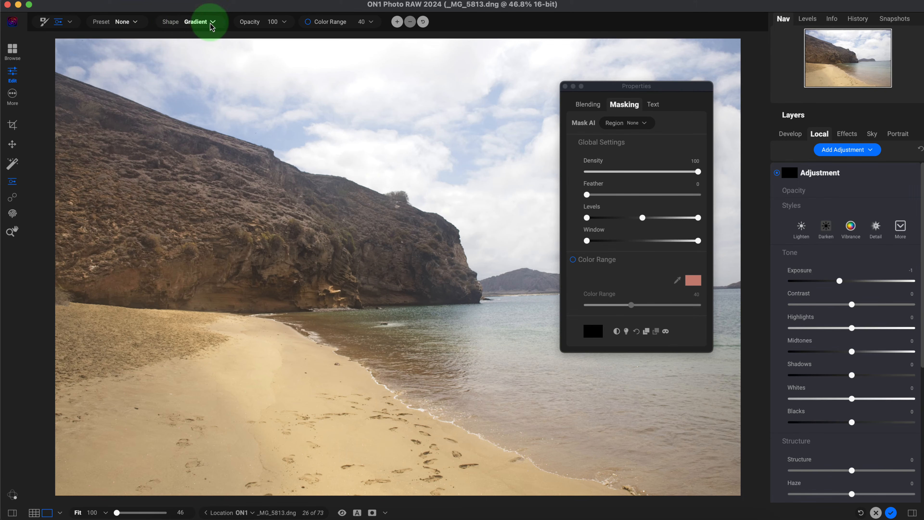
left_click(211, 27)
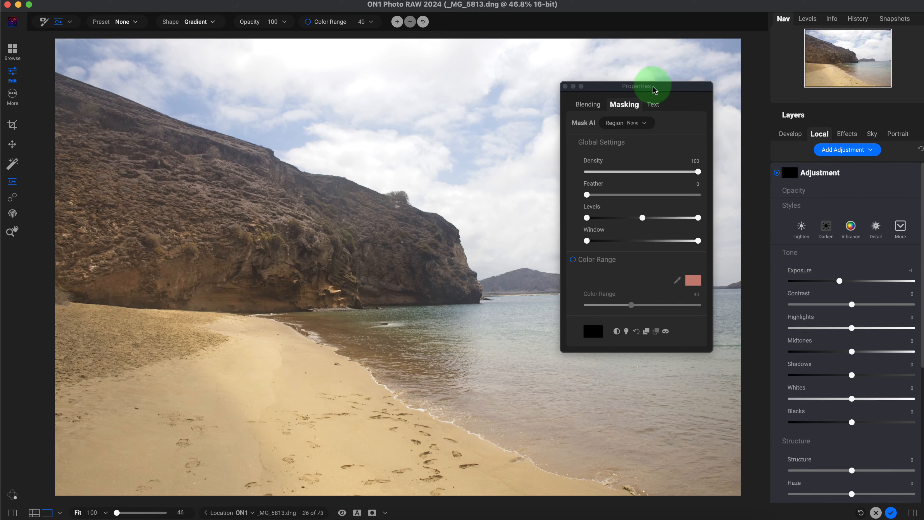
Place a linear gradient mask across the sky, clear of the mask properties, and view the mask in grayscale.
left_click_drag(657, 90, 388, 113)
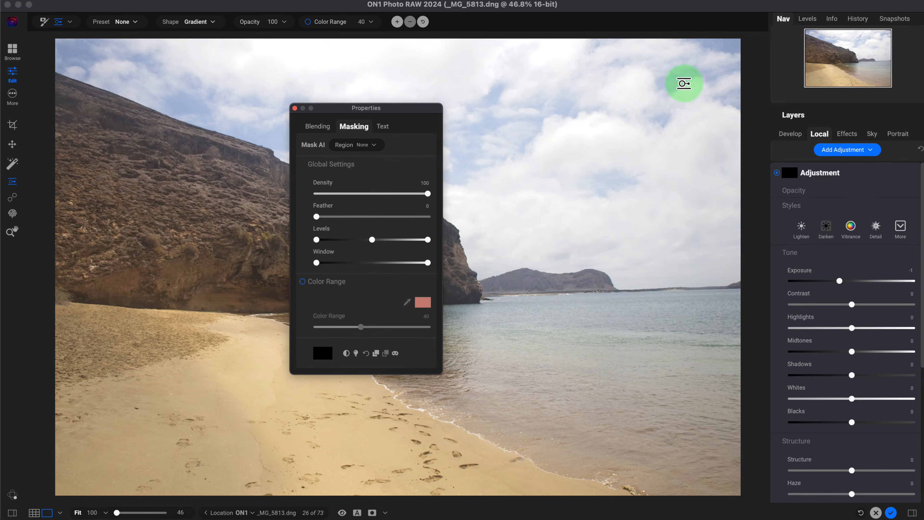
left_click_drag(675, 53, 538, 161)
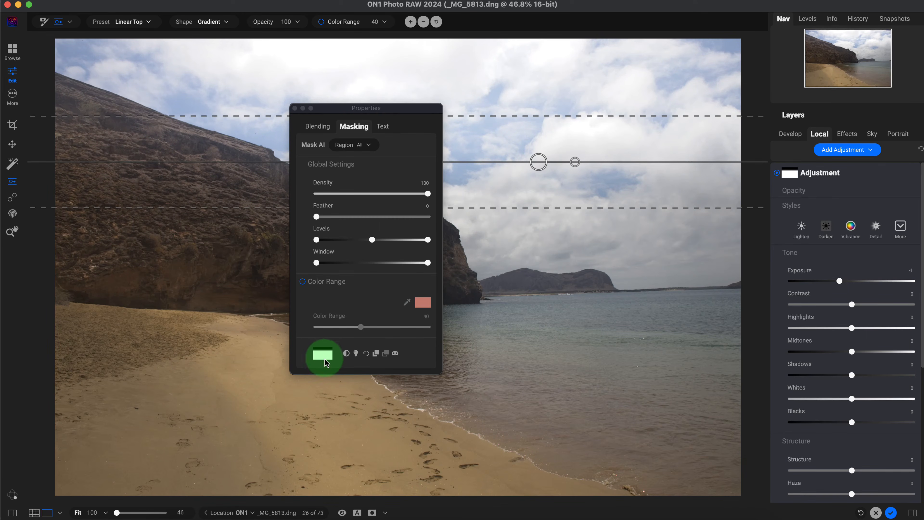
left_click(372, 513)
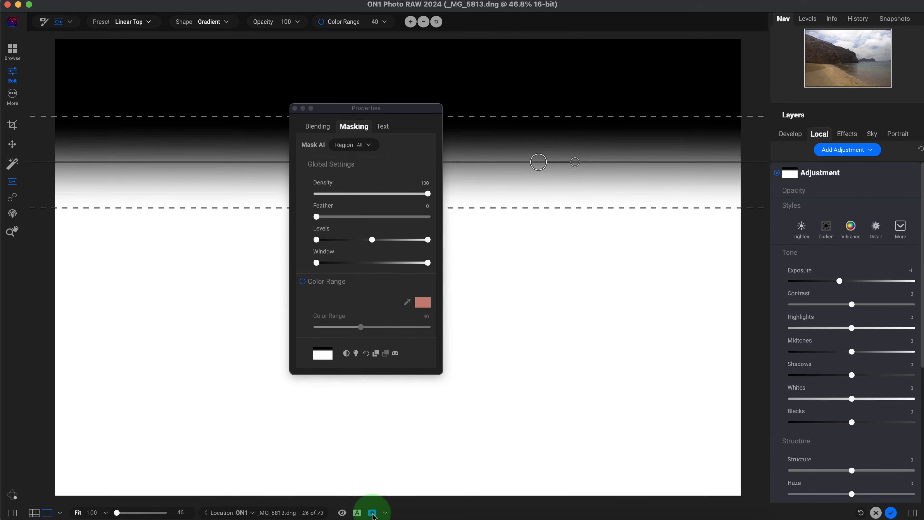
Show the mask as a red overlay, and lower and tilt the gradient to follow the hillside's slope.
left_click(385, 512)
left_click(369, 482)
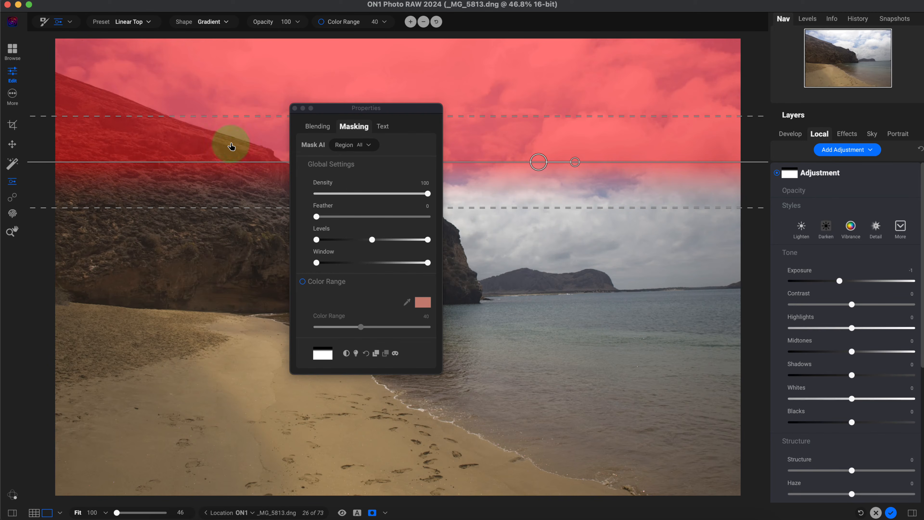
left_click_drag(575, 163, 513, 205)
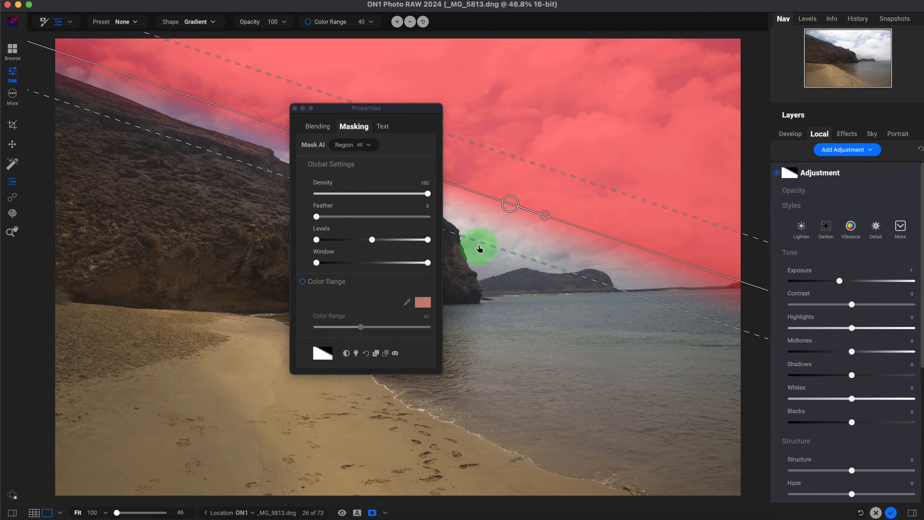
Invert the gradient mask so the adjustment applies to the sky, hide the overlay, and nudge the gradient slightly lower.
left_click(327, 353)
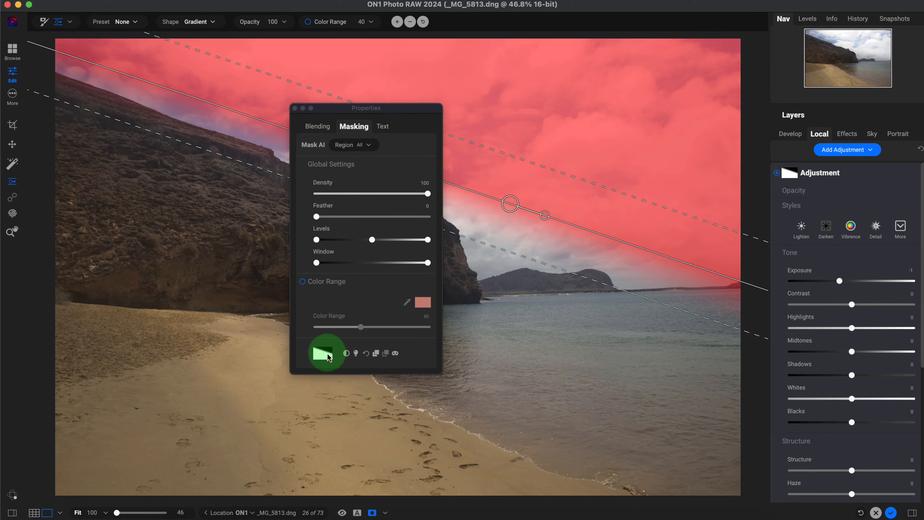
left_click(346, 355)
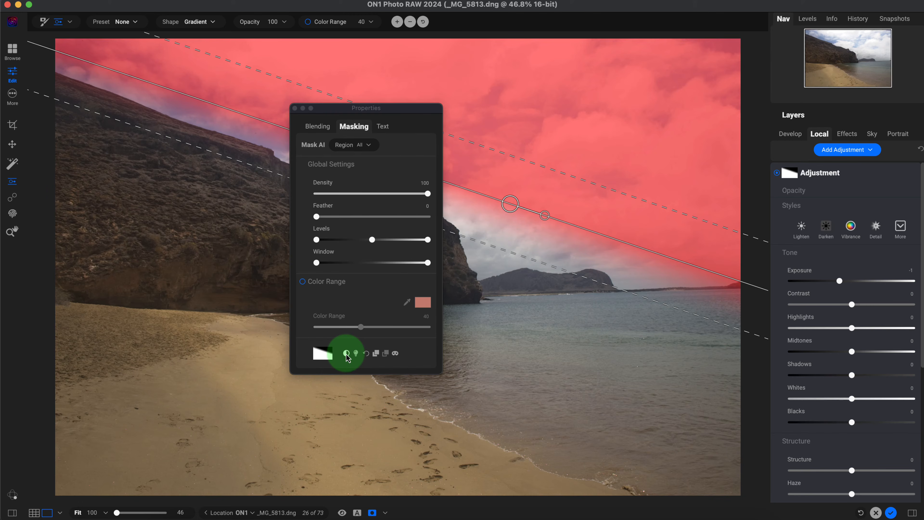
left_click(346, 355)
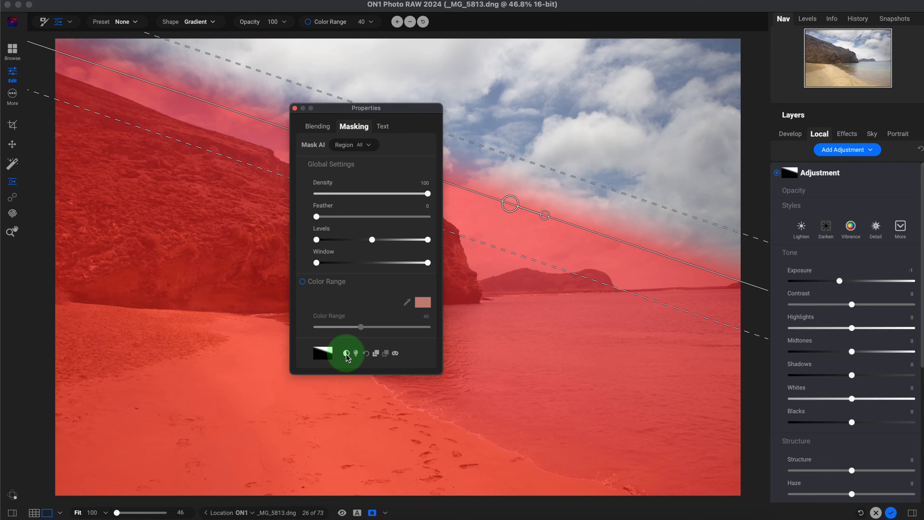
left_click(329, 286)
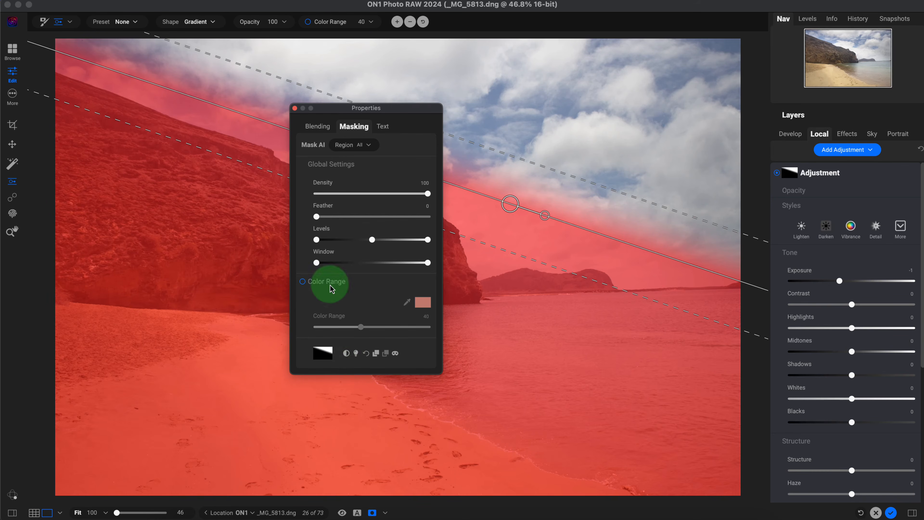
left_click(373, 513)
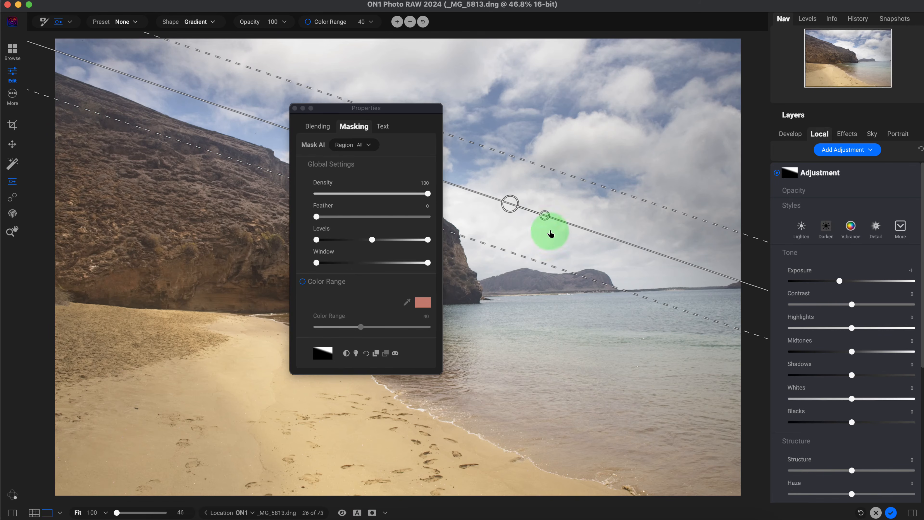
left_click_drag(504, 203, 501, 207)
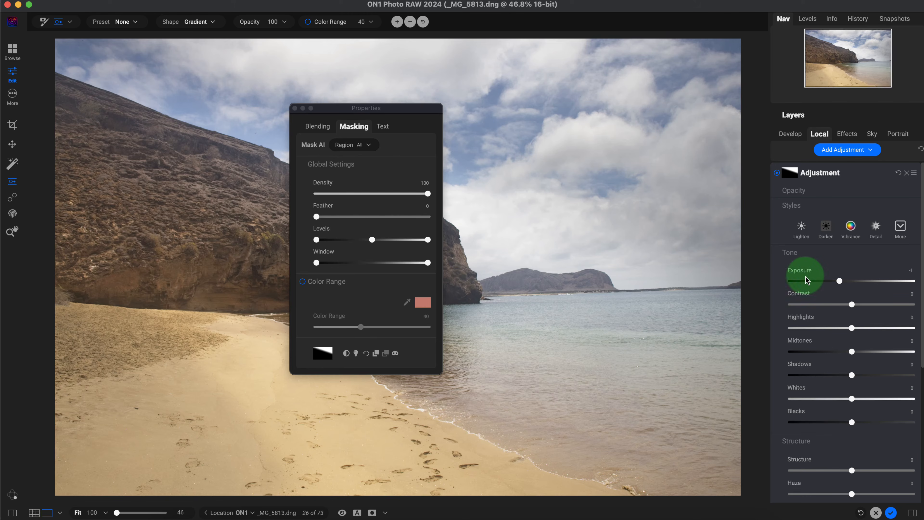
Reset the sky adjustment's settings and set its Temperature to -15.
left_click(899, 174)
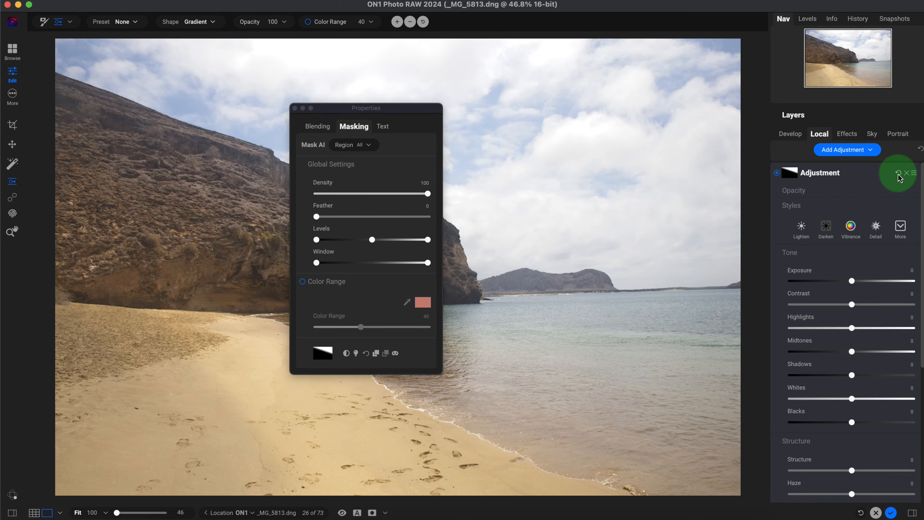
scroll(921, 335, "down", 2)
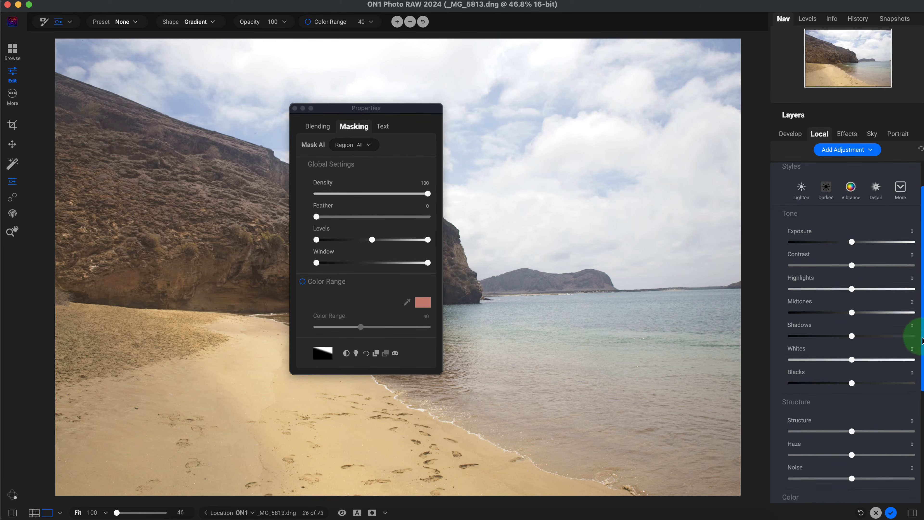
left_click_drag(923, 340, 922, 415)
left_click(846, 385)
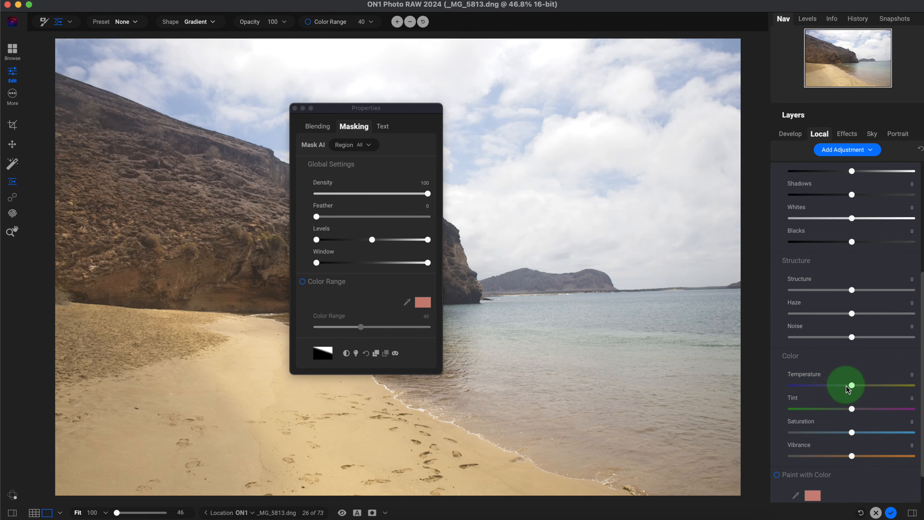
left_click_drag(849, 386, 844, 387)
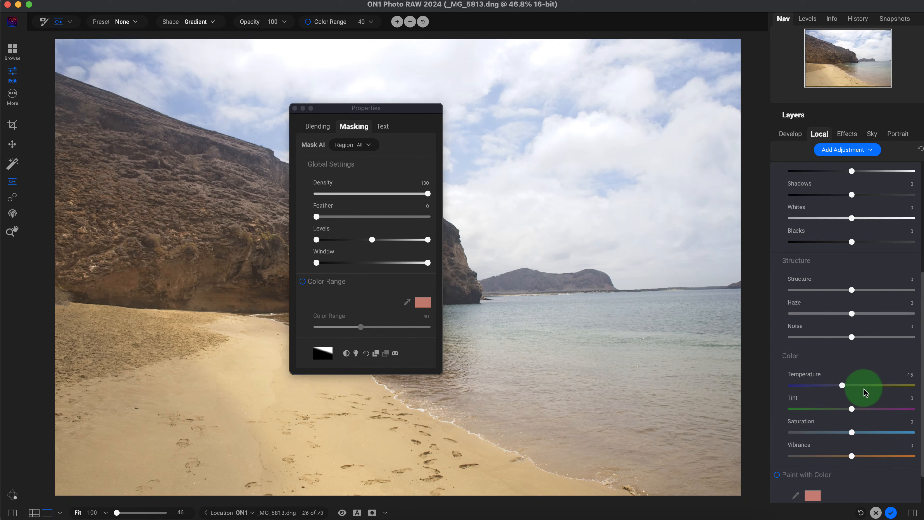
Set the sky adjustment's Saturation to 31, Vibrance to 16 and Temperature to -33 for a bluer sky.
left_click_drag(922, 386, 922, 436)
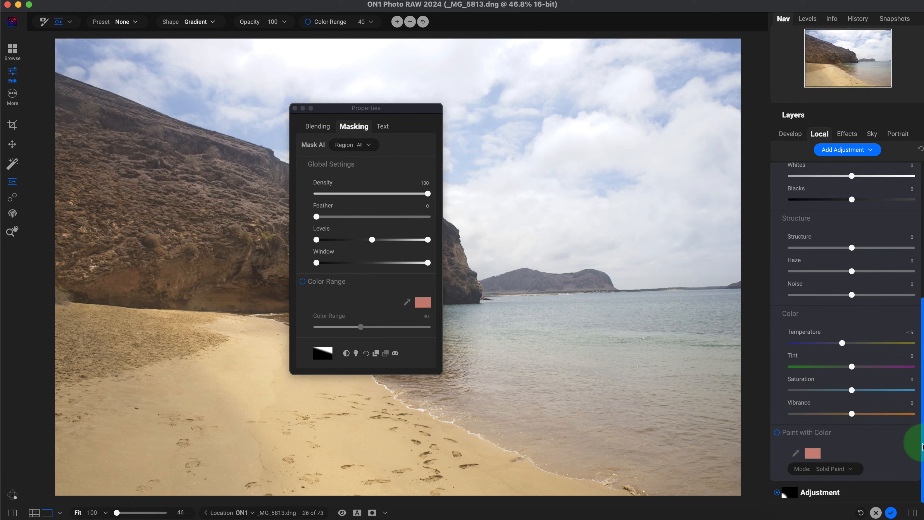
left_click(854, 390)
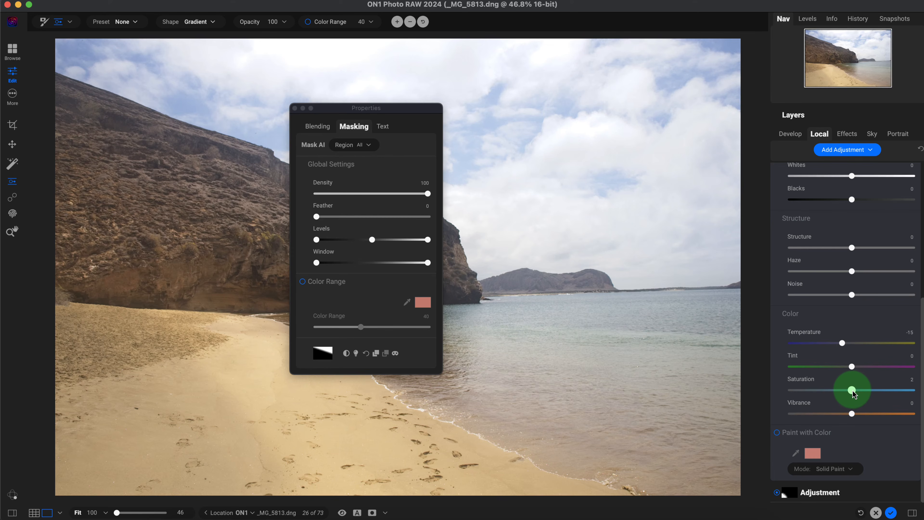
mouse_move(858, 391)
left_mouse_down()
mouse_move(896, 390)
mouse_move(846, 390)
mouse_move(883, 389)
mouse_move(862, 390)
left_mouse_up()
left_click(852, 414)
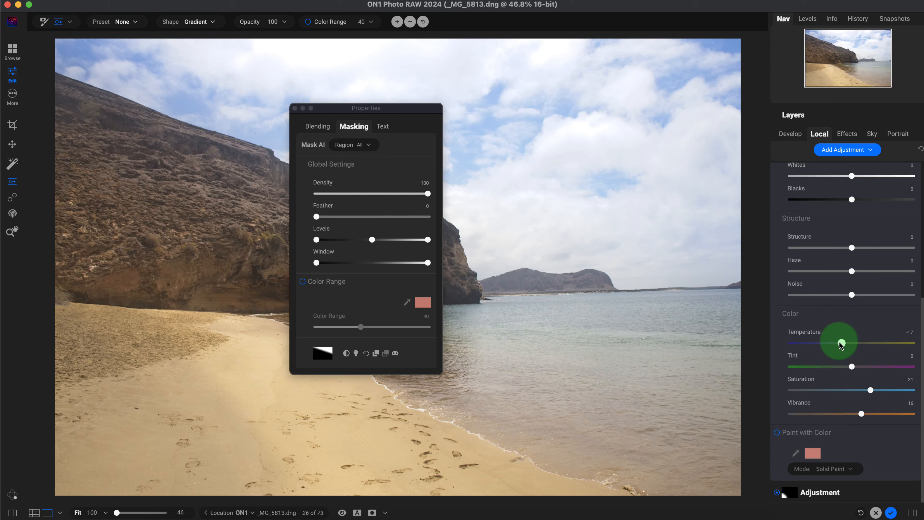
left_click_drag(842, 345, 833, 345)
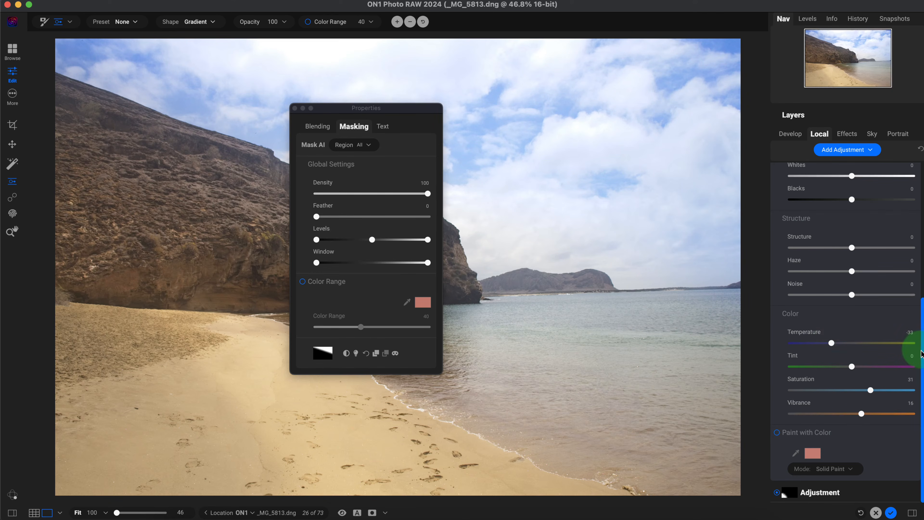
left_click_drag(915, 347, 915, 235)
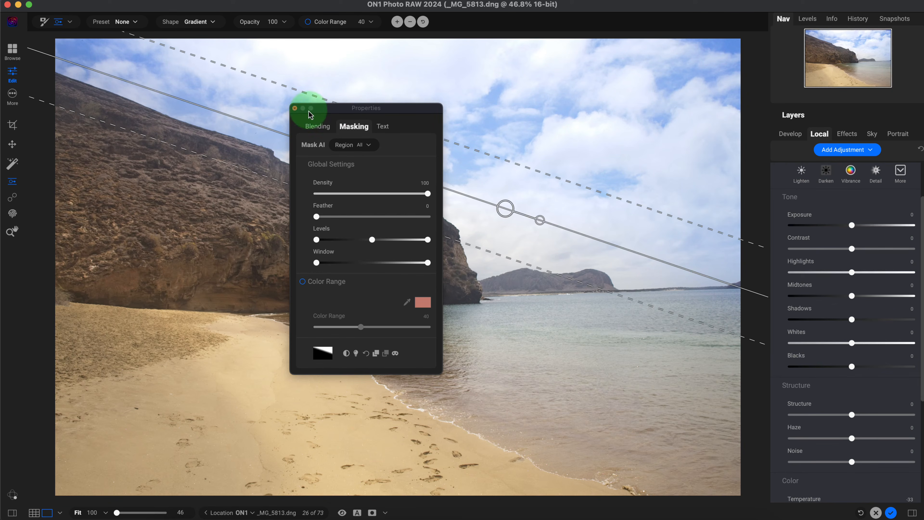
Close the mask properties and toggle the sky adjustment off and on to compare the photo with and without it.
left_click(295, 108)
scroll(851, 202, "up", 3)
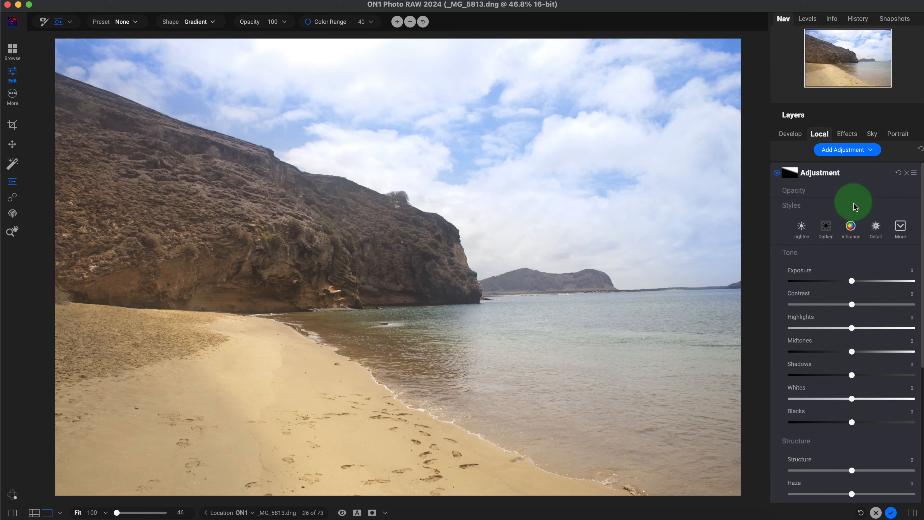
left_click(777, 173)
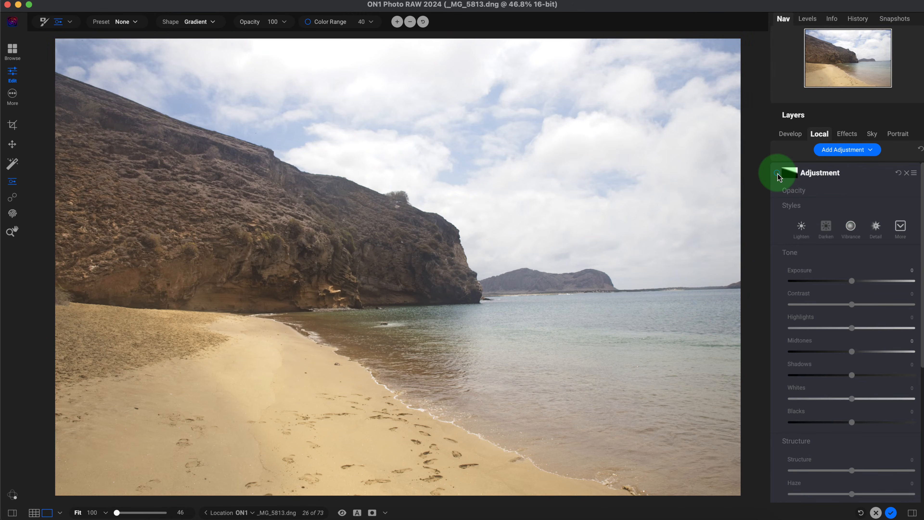
left_click(778, 173)
left_click(777, 173)
left_click(778, 174)
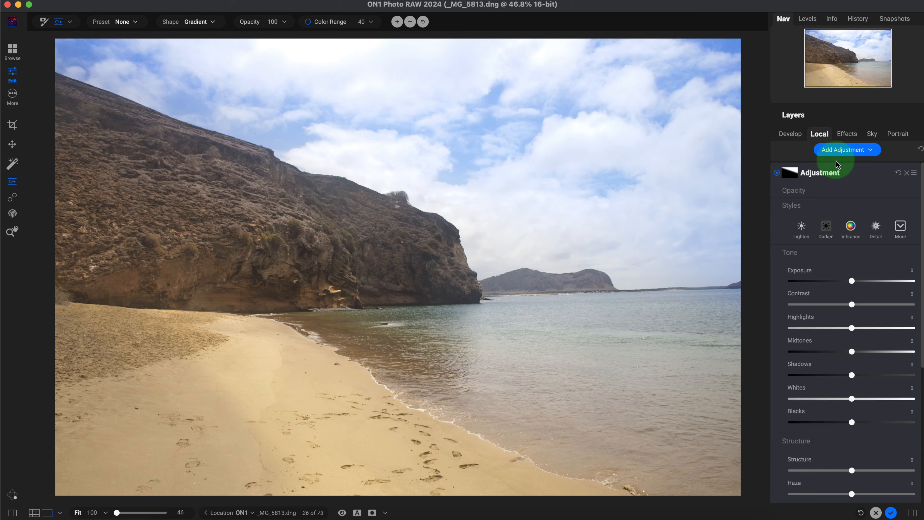
Add a new local adjustment and set up its Gradient Mask with the Strong Vignette preset and Center shape.
left_click(839, 150)
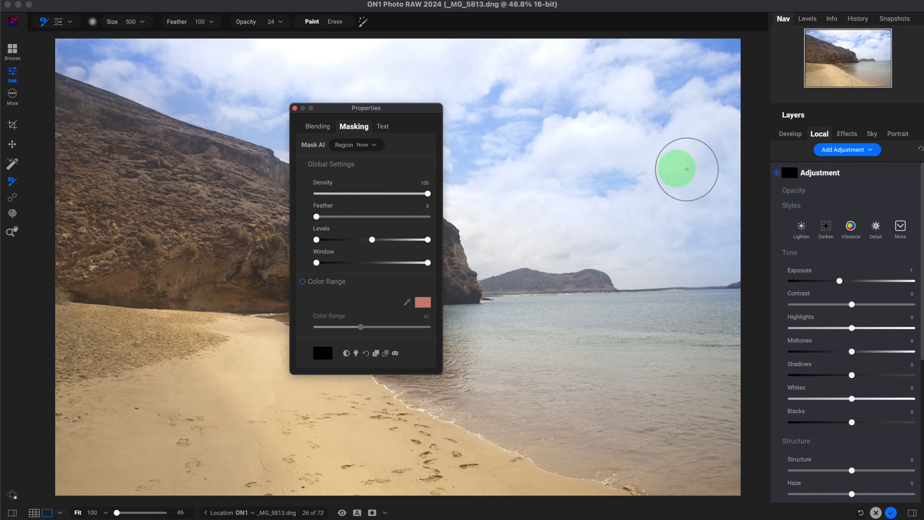
left_click(71, 22)
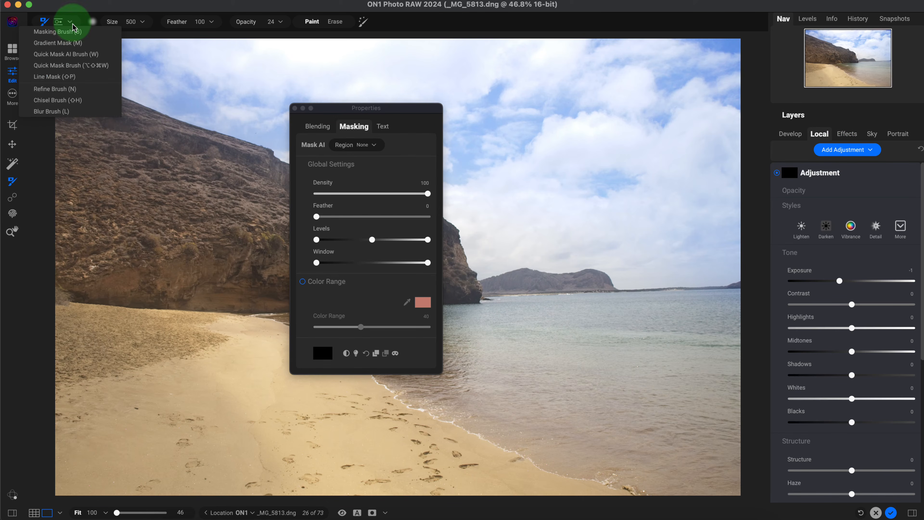
left_click(62, 42)
left_click(141, 22)
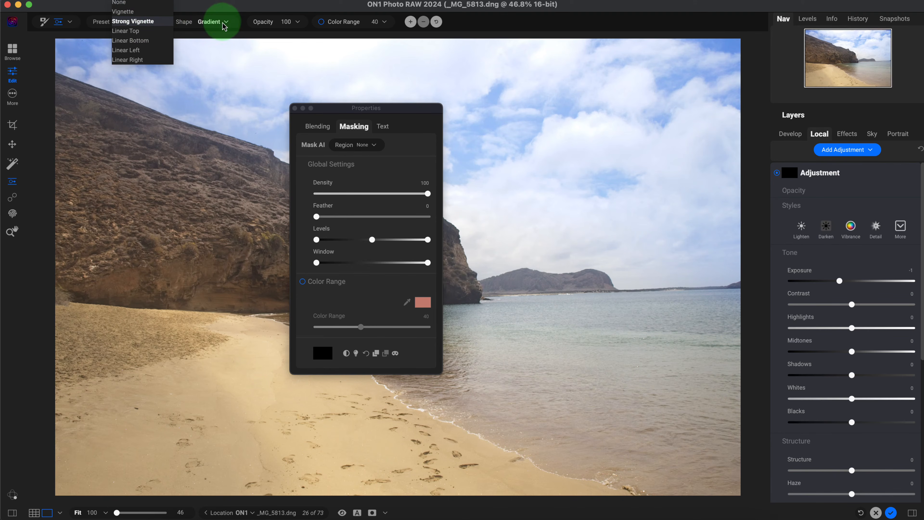
left_click(146, 22)
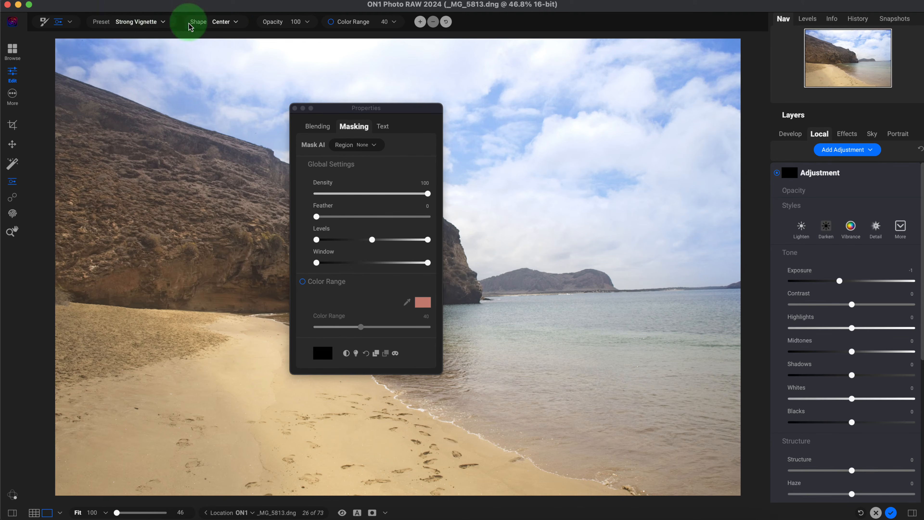
left_click(228, 22)
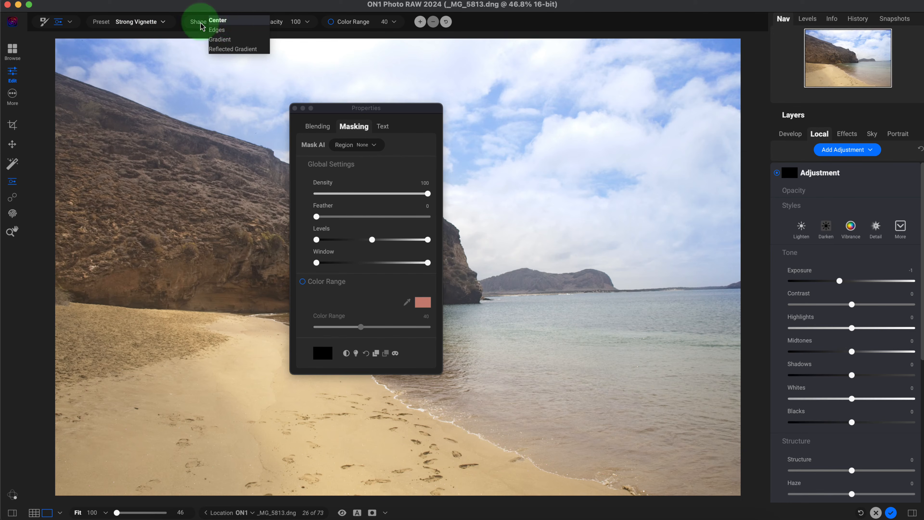
left_click(220, 21)
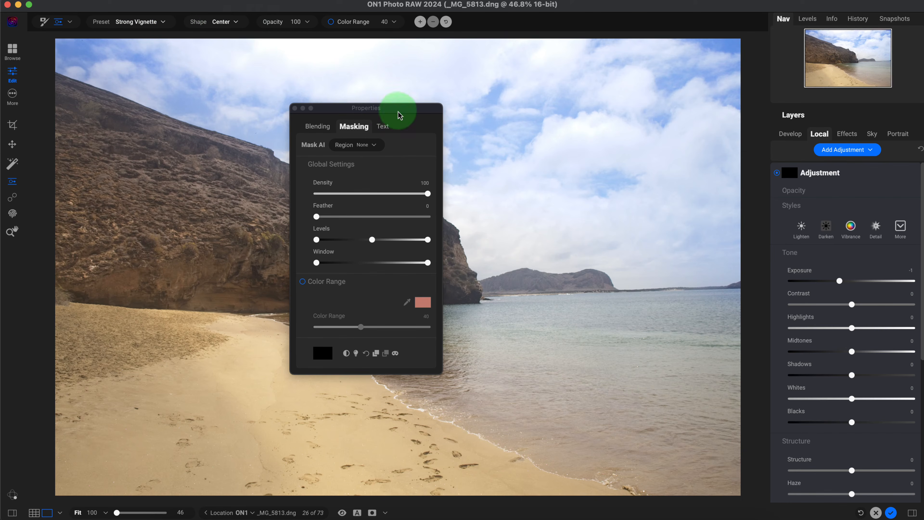
Place the vignette mask mid-photo, shape it into a smaller, softer-edged ellipse, and shift its center toward the end of the cliff.
left_click_drag(383, 107, 645, 90)
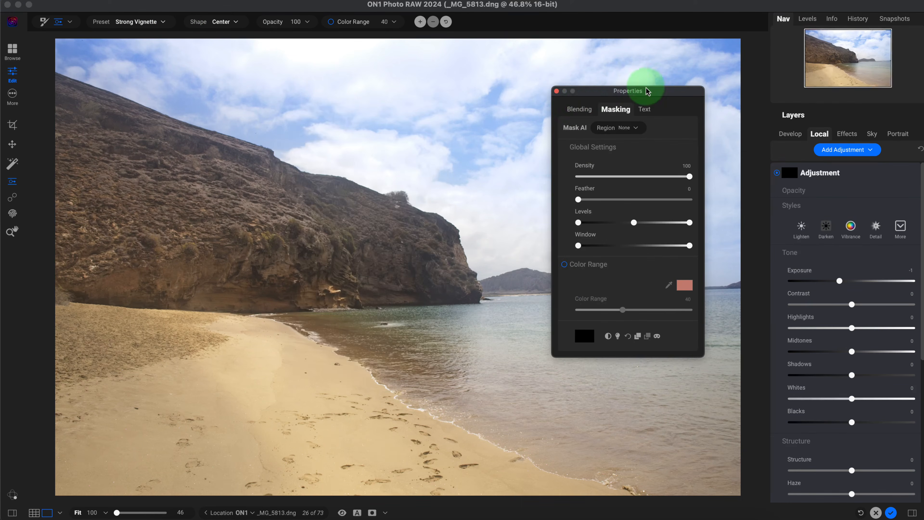
left_click(557, 91)
left_click_drag(365, 260, 388, 262)
left_click_drag(90, 263, 225, 268)
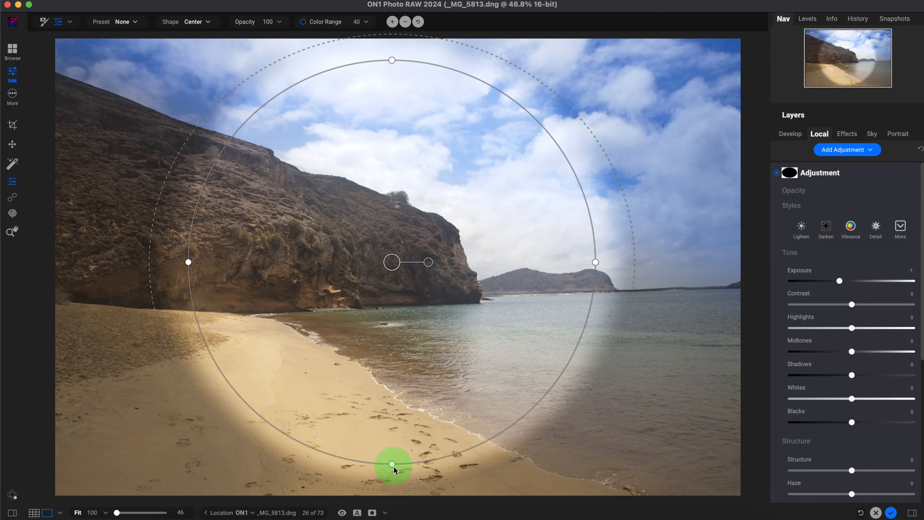
mouse_move(394, 453)
left_mouse_down()
mouse_move(393, 392)
mouse_move(392, 460)
left_mouse_up()
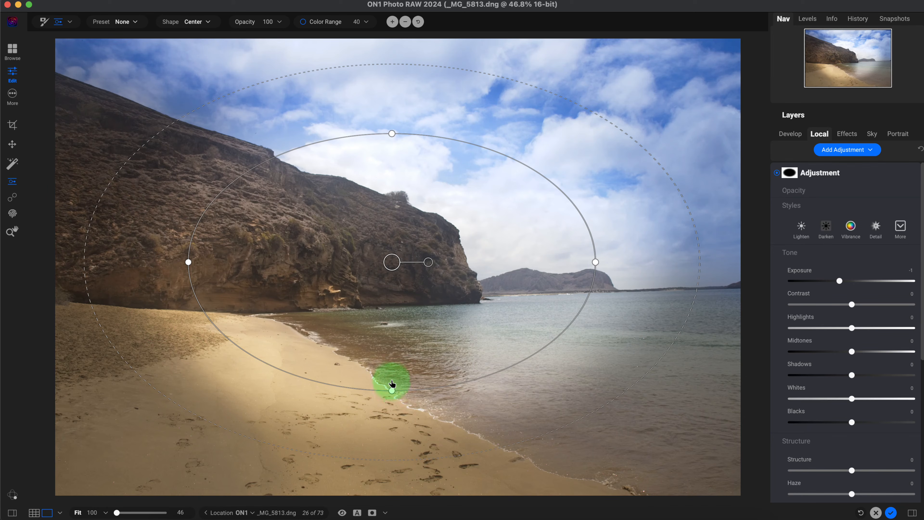
left_click_drag(391, 385, 391, 371)
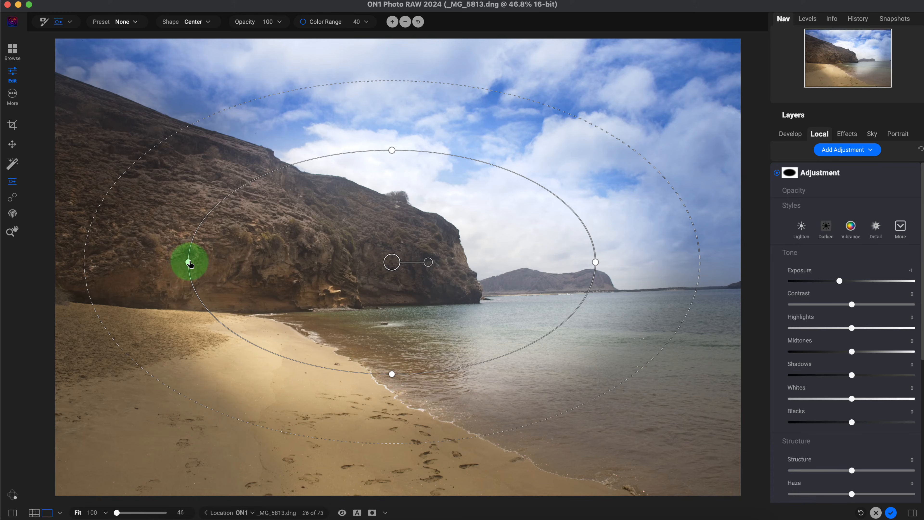
left_click_drag(188, 262, 248, 263)
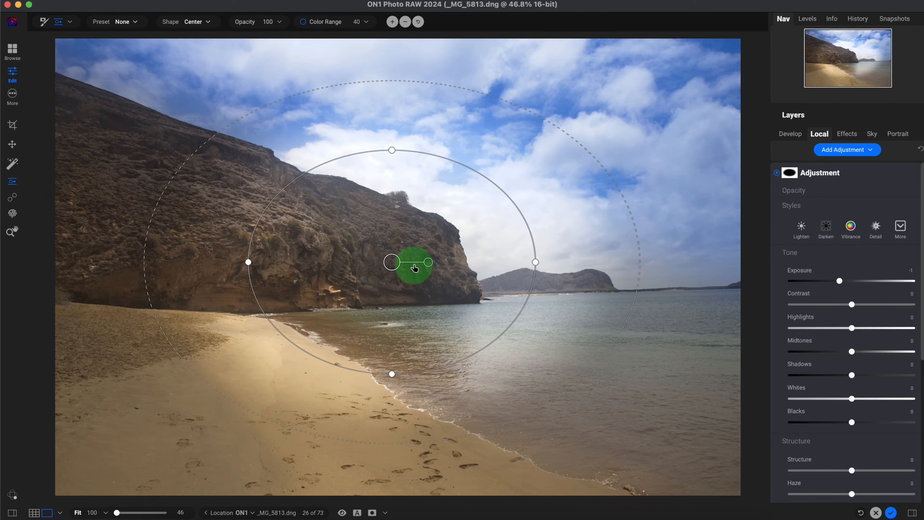
left_click_drag(399, 261, 420, 270)
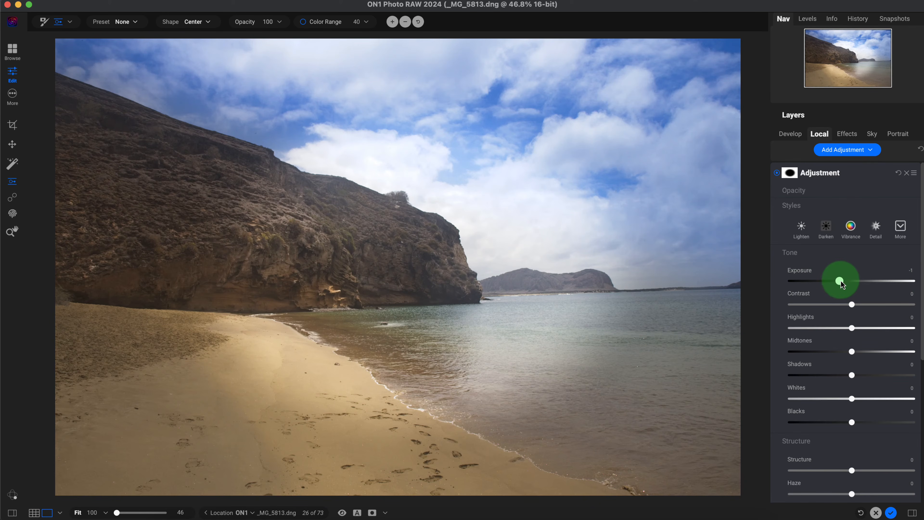
Set the vignette adjustment's Exposure to -0.55 and Highlights to -16.
left_click_drag(840, 280, 847, 281)
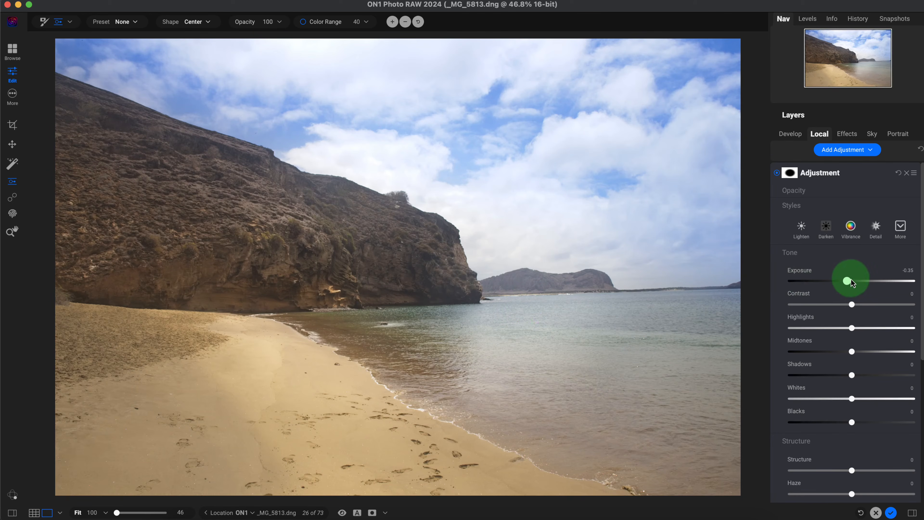
left_click_drag(846, 281, 845, 281)
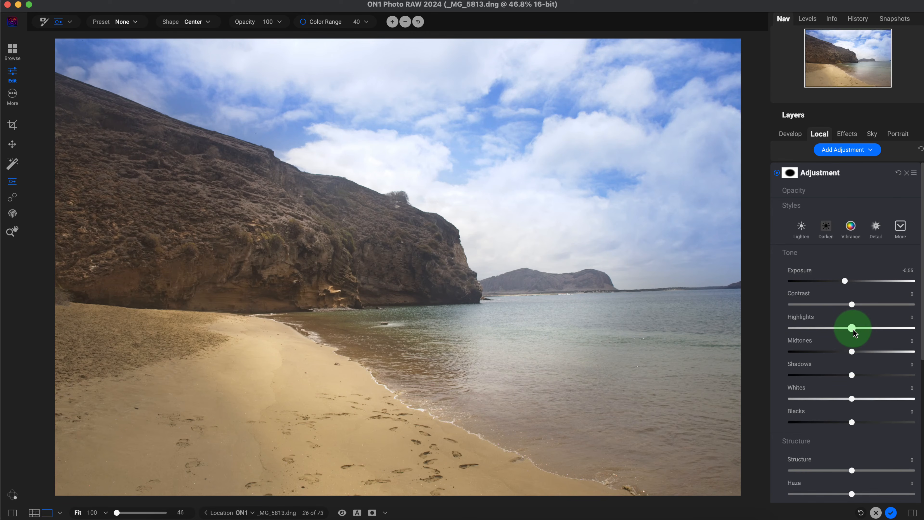
left_click_drag(853, 330, 841, 329)
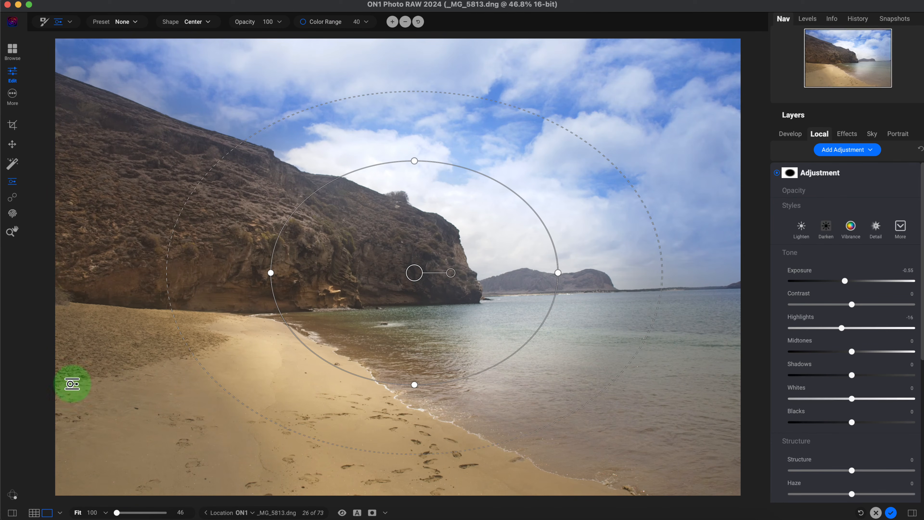
View the vignette mask as a red overlay and in grayscale, and return to the normal photo view.
left_click(793, 173)
left_click(373, 513)
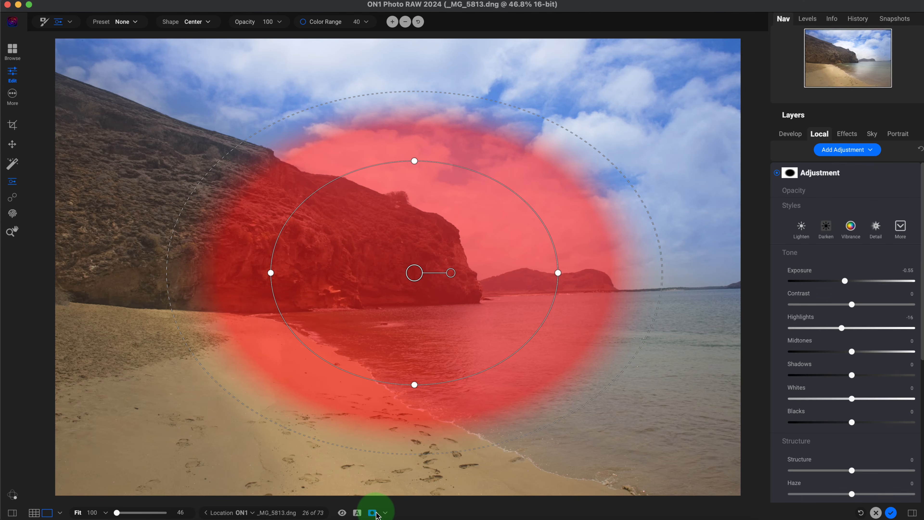
left_click(385, 513)
left_click(364, 498)
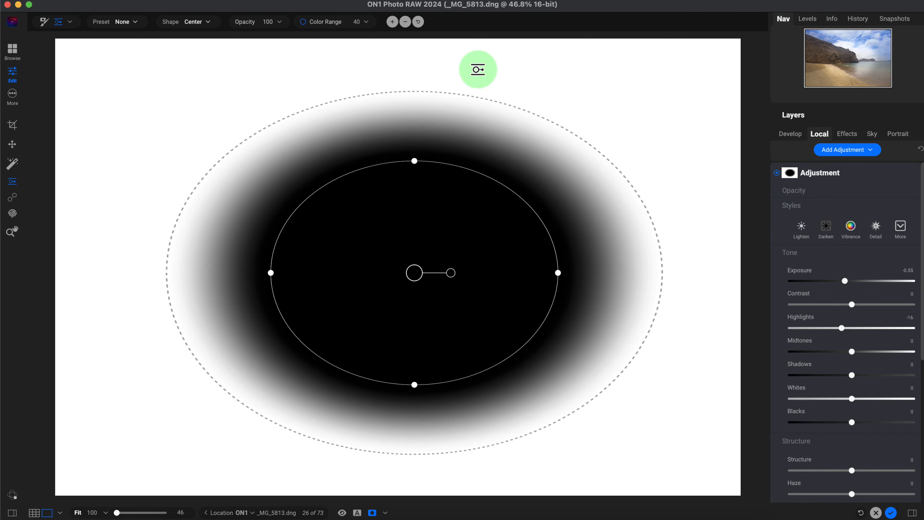
left_click(372, 512)
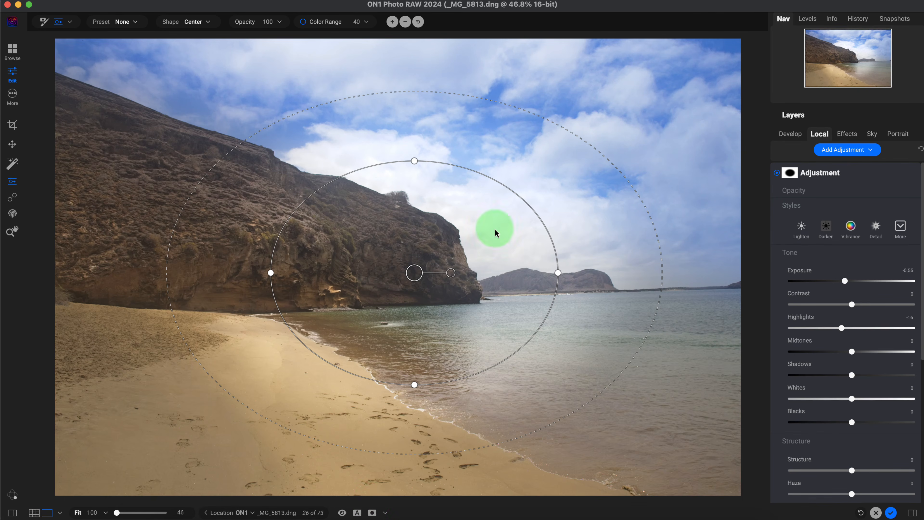
Switch to the zoom tool and toggle the preview to compare the photo before and after the edits.
left_click(14, 235)
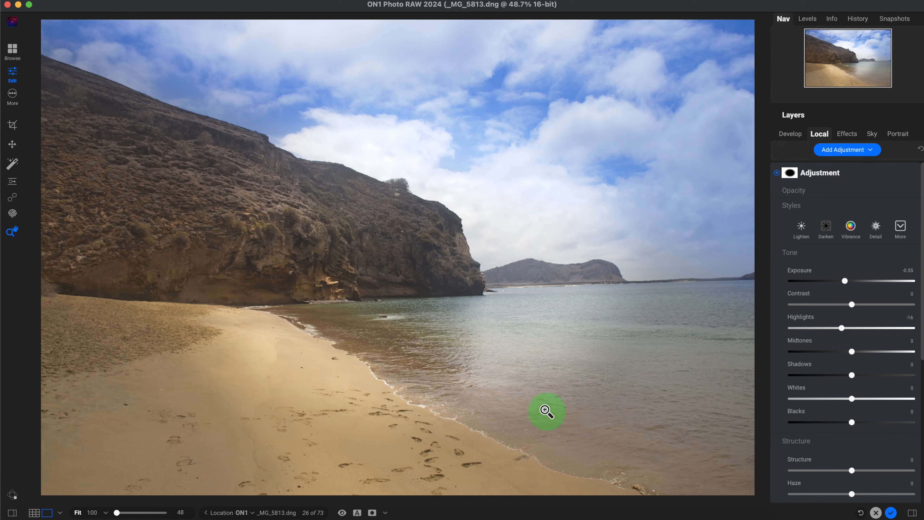
left_click(342, 513)
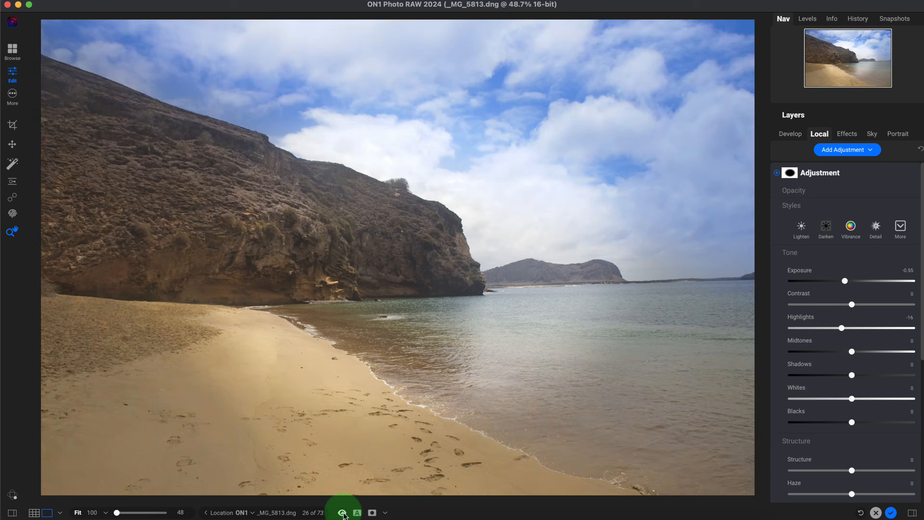
left_click(342, 513)
left_click(343, 513)
left_click(343, 514)
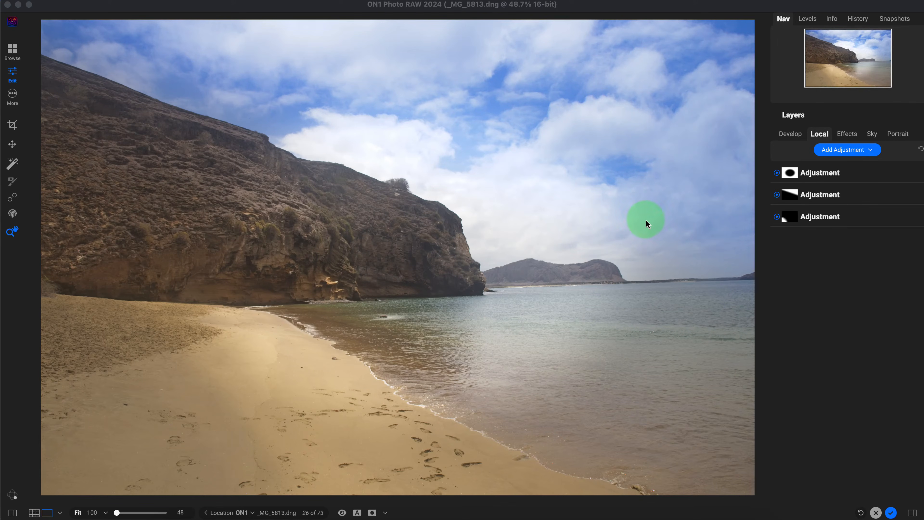
Check the sky gradient adjustment's mask, delete that adjustment, and close the mask properties.
left_click(791, 197)
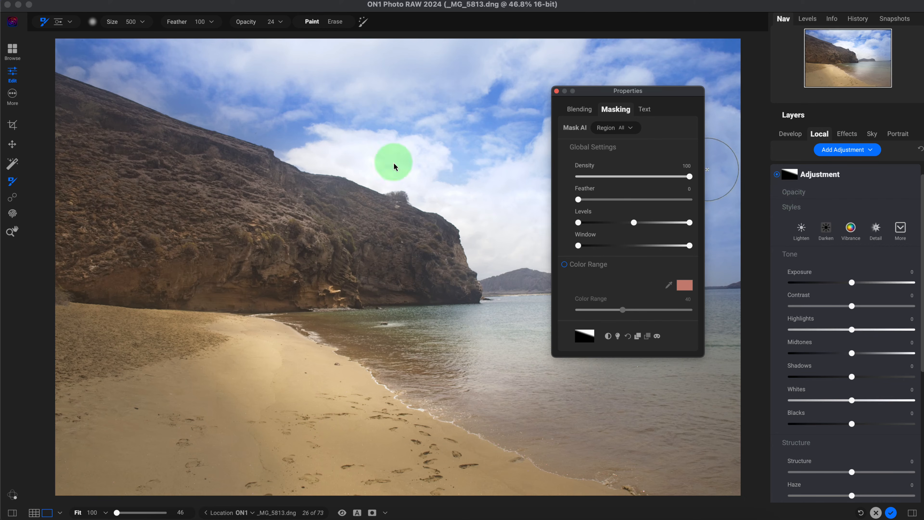
left_click(372, 513)
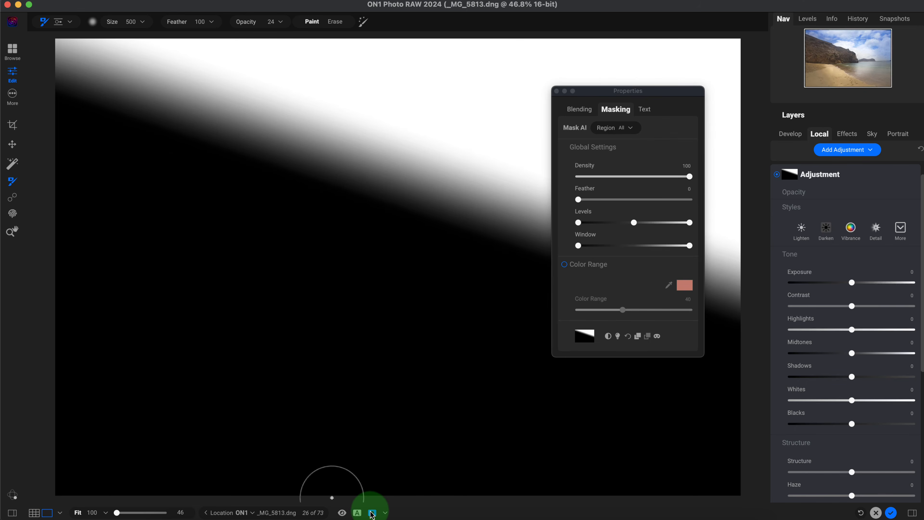
left_click(372, 513)
scroll(876, 192, "up", 1)
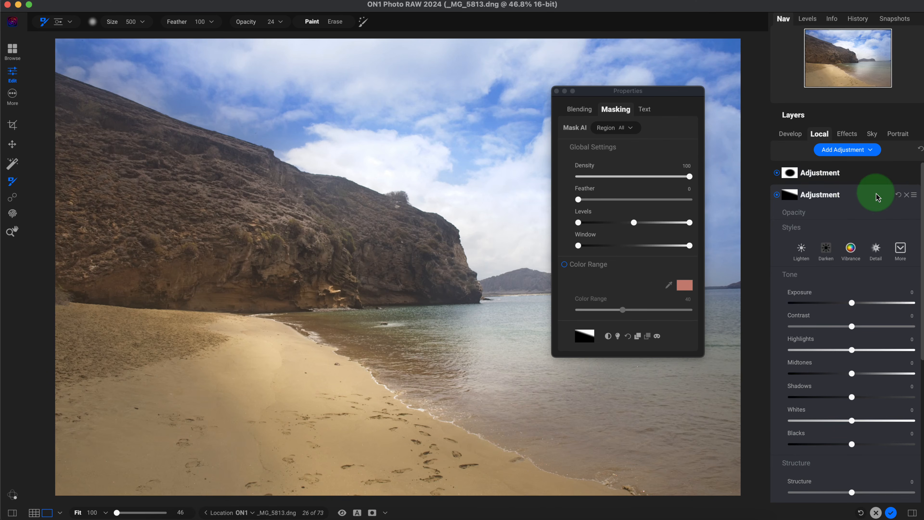
left_click(907, 195)
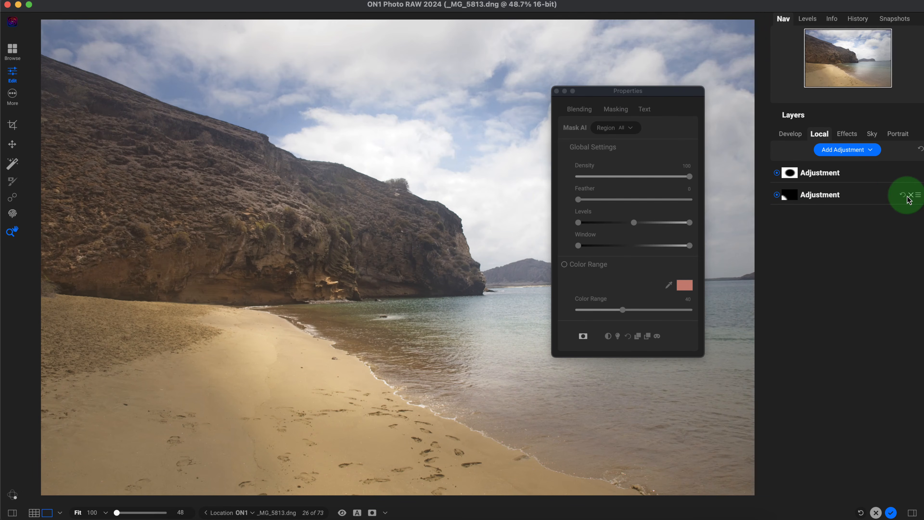
left_click(556, 91)
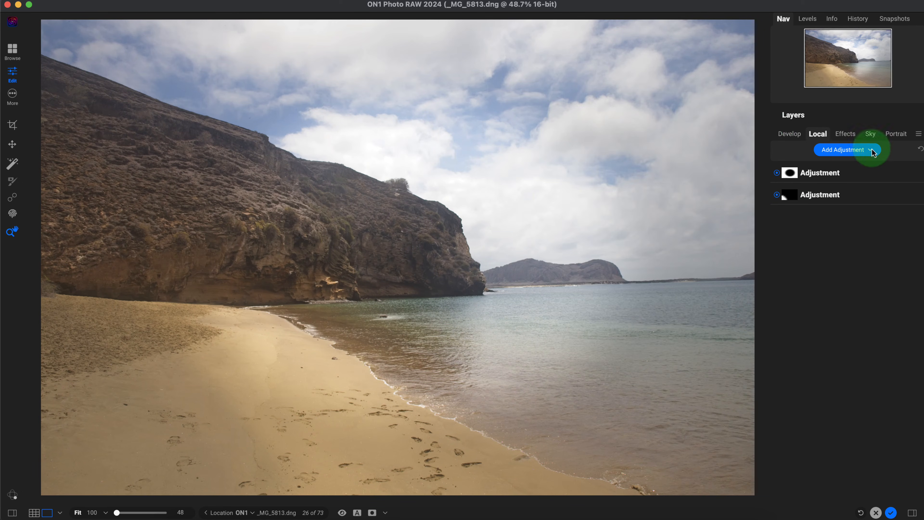
Add a new local adjustment and paint in the Sky region with Mask AI, keeping the mask properties clear of the sky.
left_click(866, 150)
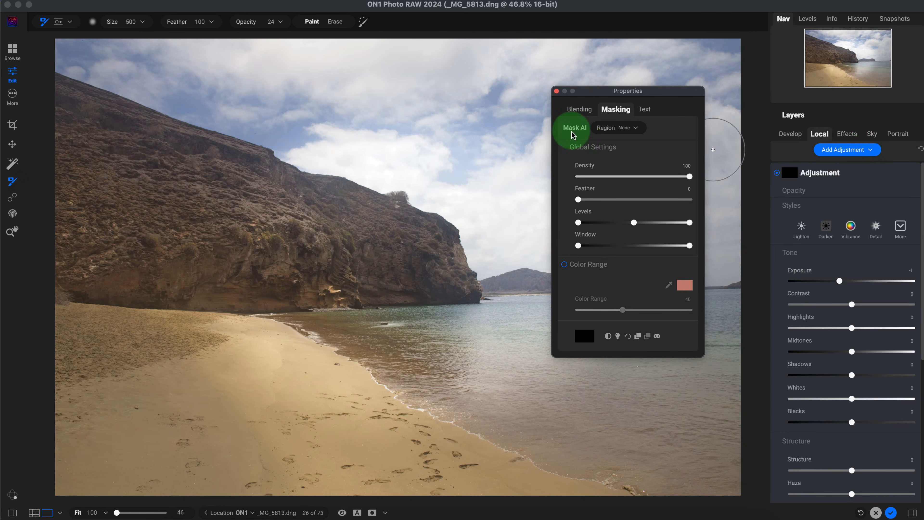
left_click(634, 129)
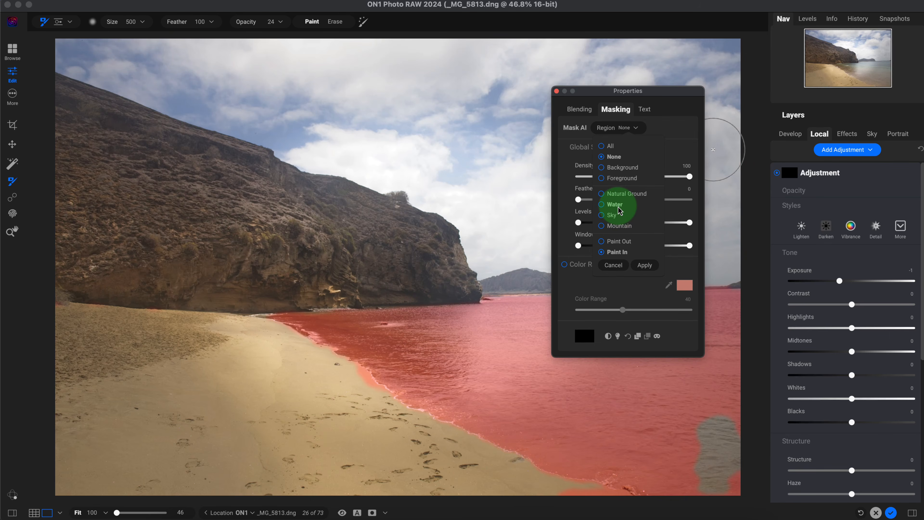
left_click(604, 218)
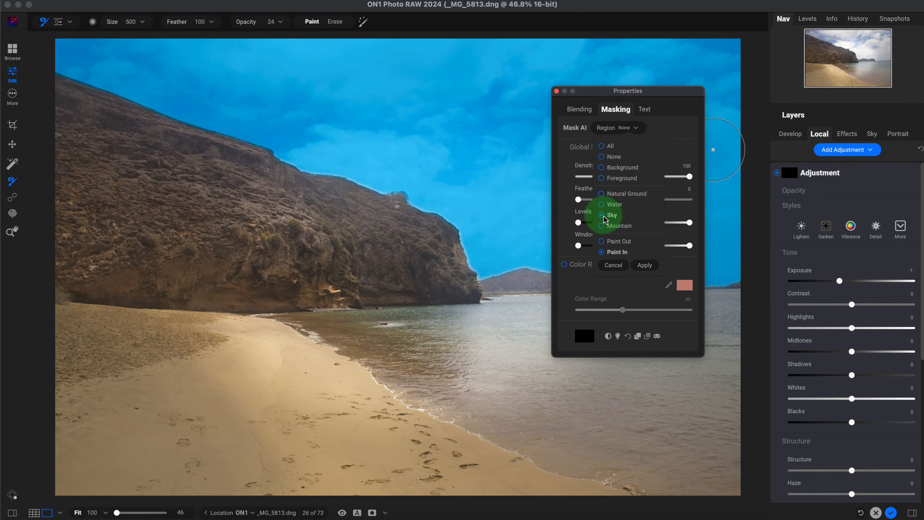
left_click(646, 266)
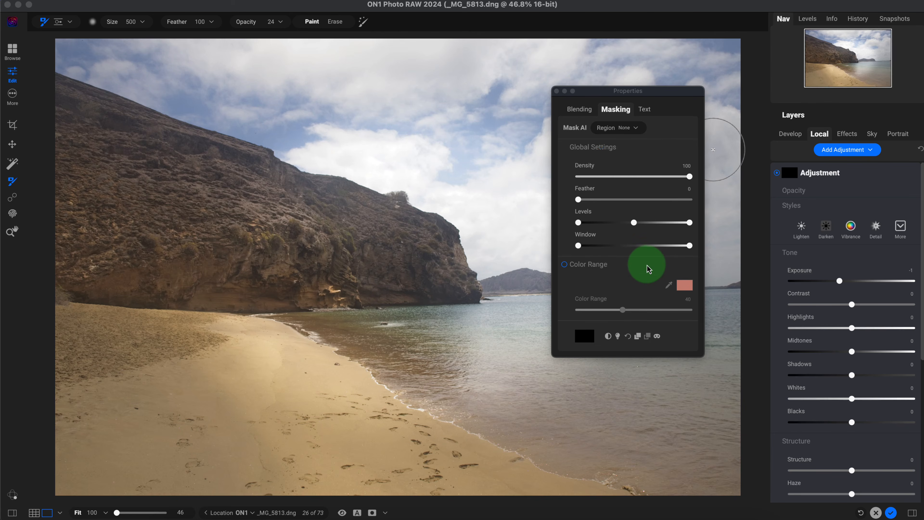
left_click_drag(662, 96, 501, 101)
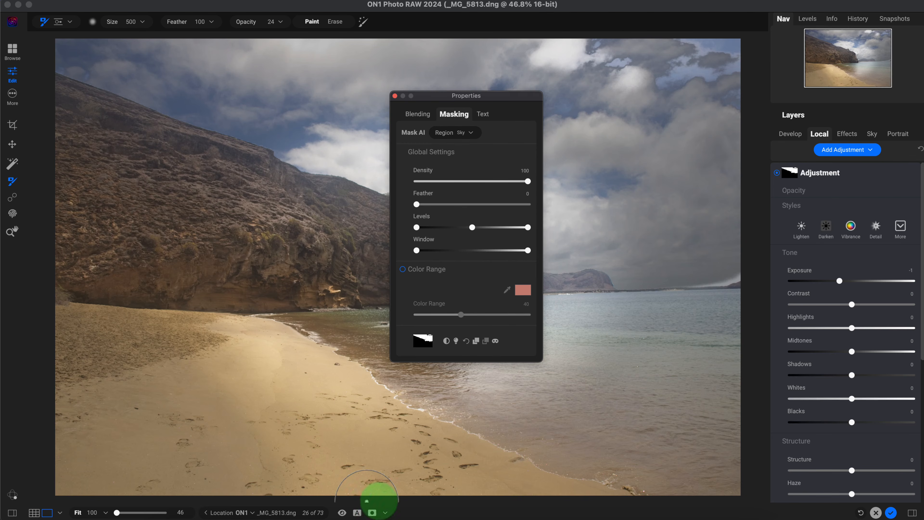
Display the sky mask in grayscale, paint its gray gaps white with the brush at 100 opacity, then return to the photo and close the properties.
left_click(372, 513)
mouse_move(611, 151)
left_mouse_down()
mouse_move(561, 78)
mouse_move(515, 52)
mouse_move(584, 97)
left_mouse_up()
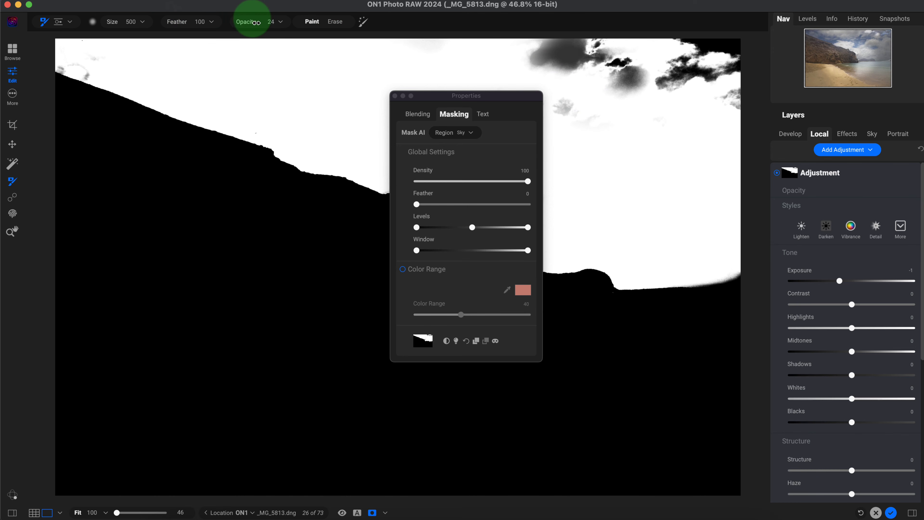
left_click_drag(254, 22, 410, 22)
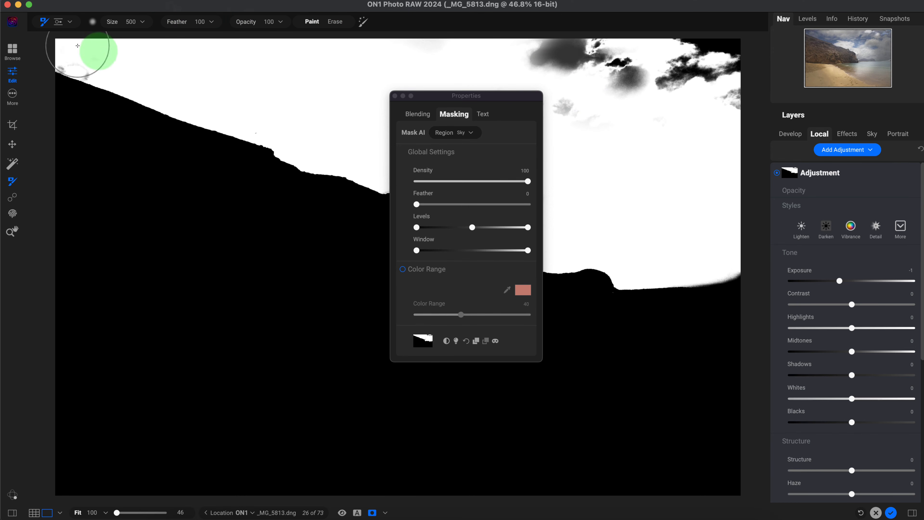
mouse_move(560, 69)
left_mouse_down()
mouse_move(720, 46)
mouse_move(732, 82)
mouse_move(612, 99)
mouse_move(538, 82)
mouse_move(650, 37)
mouse_move(600, 79)
left_mouse_up()
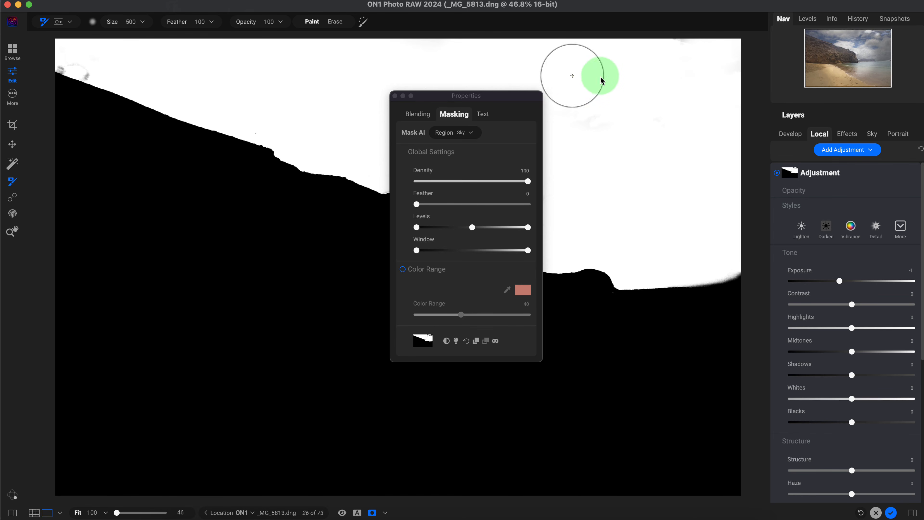
mouse_move(528, 99)
left_mouse_down()
mouse_move(331, 93)
mouse_move(495, 175)
mouse_move(478, 215)
mouse_move(454, 192)
mouse_move(509, 210)
mouse_move(526, 132)
mouse_move(479, 232)
mouse_move(467, 215)
left_mouse_up()
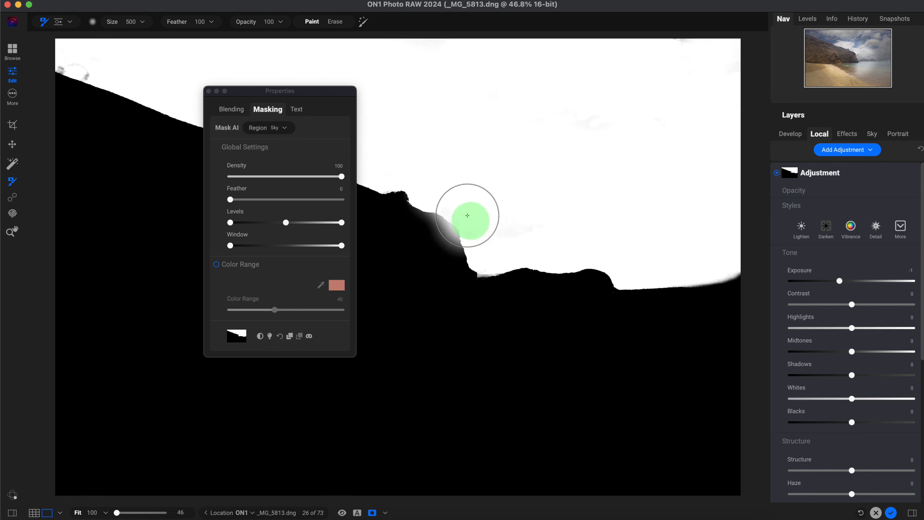
left_click(371, 513)
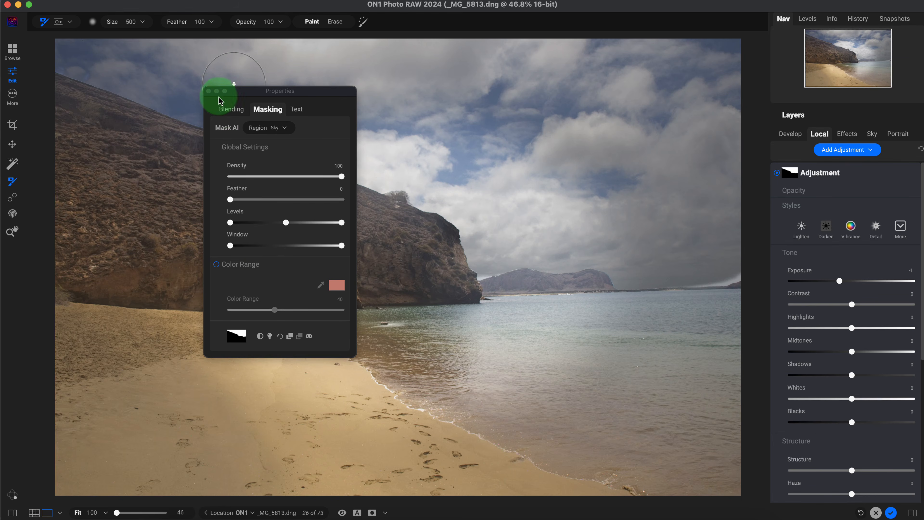
left_click(208, 91)
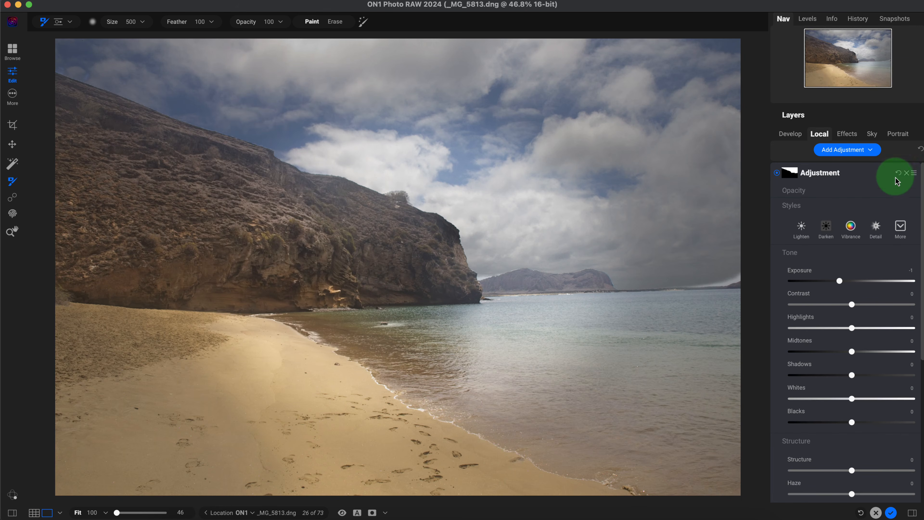
Reset the sky adjustment's settings, cool its temperature to -28, and increase its saturation and vibrance.
left_click(899, 173)
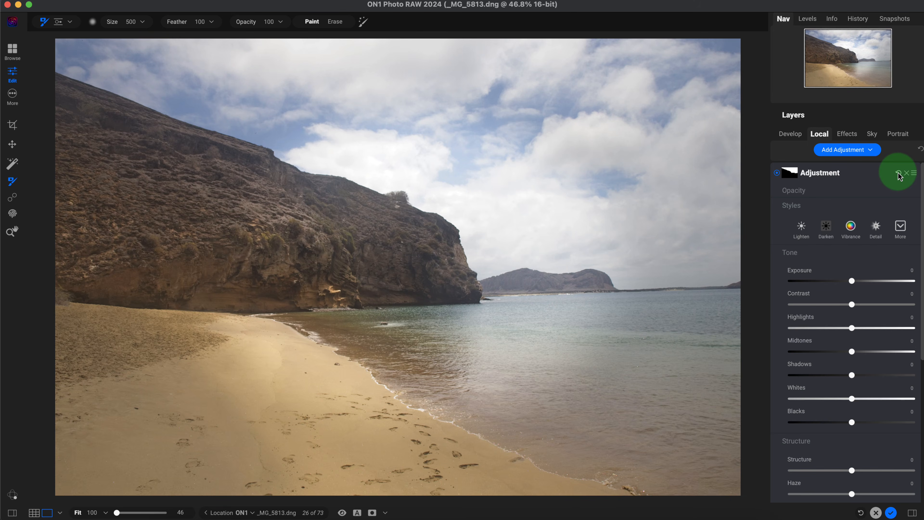
scroll(890, 320, "down", 3)
scroll(890, 321, "down", 3)
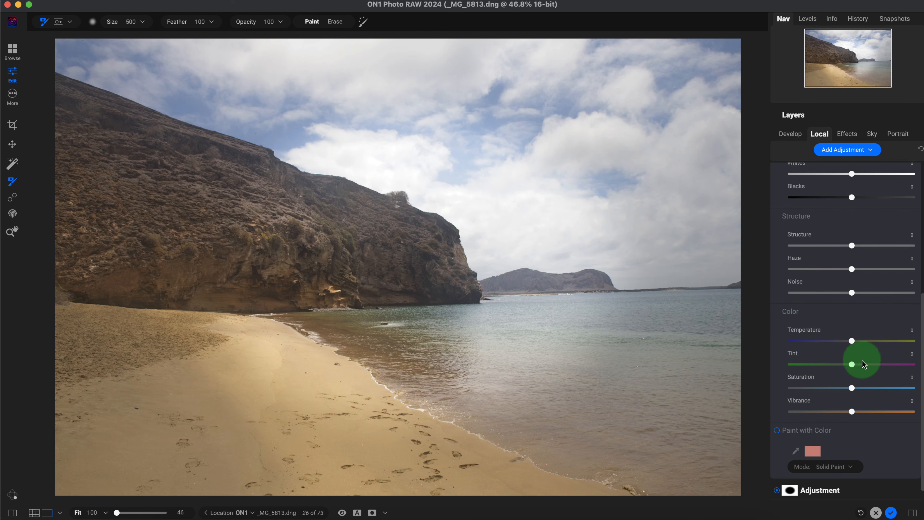
left_click_drag(853, 341, 831, 340)
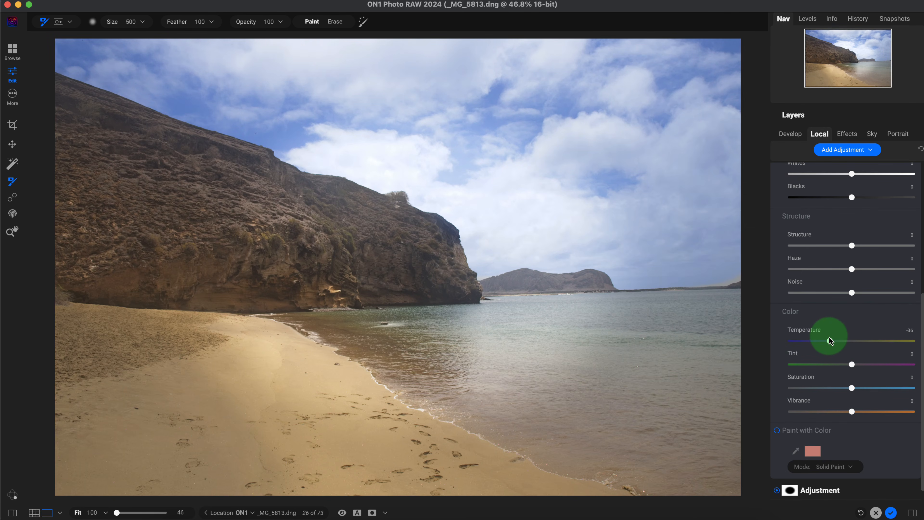
left_click_drag(852, 388, 861, 412)
left_click(830, 341)
Brighten the sky adjustment by setting Midtones to 13 and Exposure to 0.3.
scroll(852, 306, "up", 6)
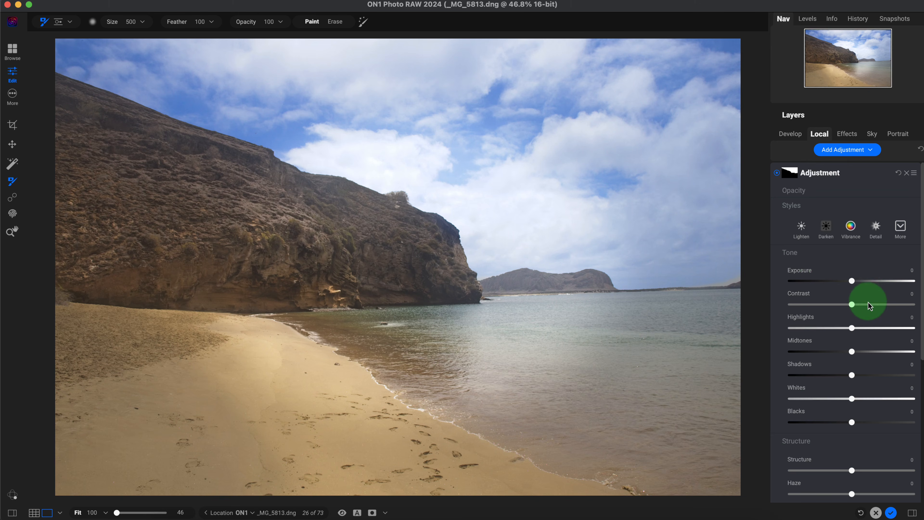
scroll(867, 301, "down", 3)
mouse_move(861, 288)
left_mouse_down()
mouse_move(874, 287)
mouse_move(859, 287)
left_mouse_up()
left_click(860, 207)
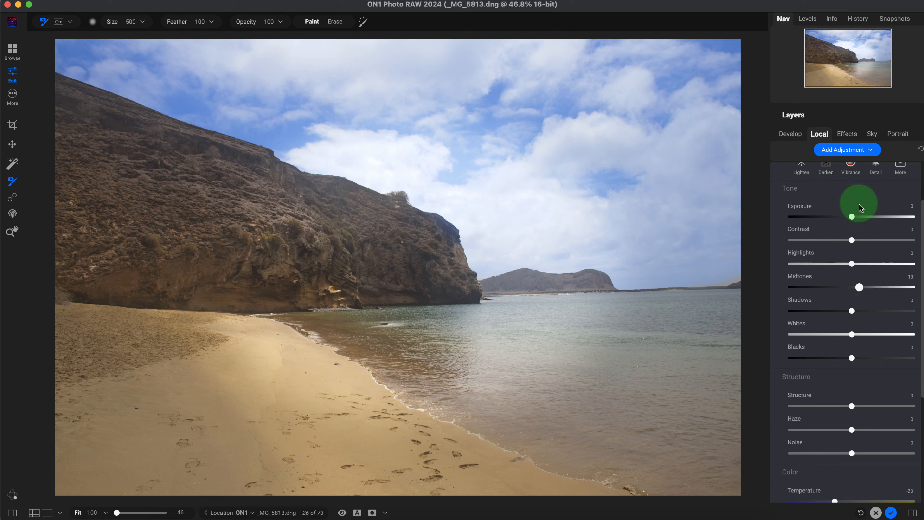
left_click_drag(852, 215, 855, 215)
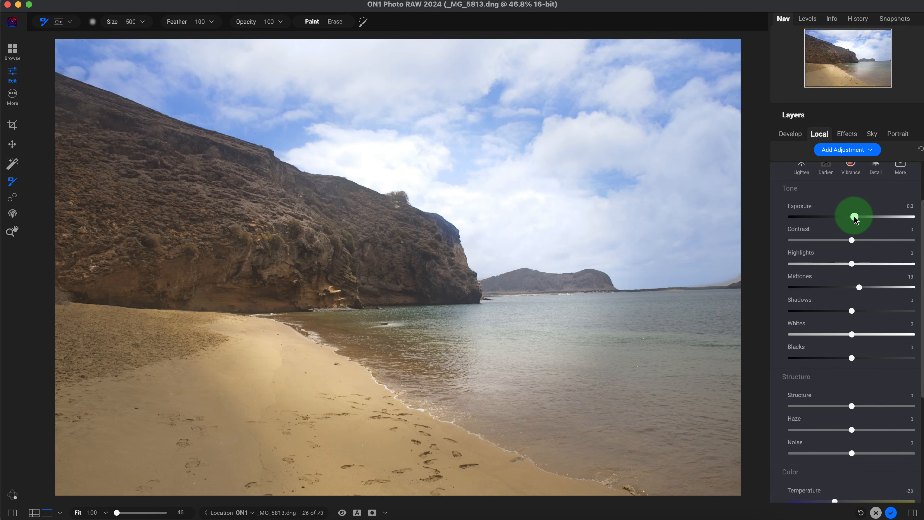
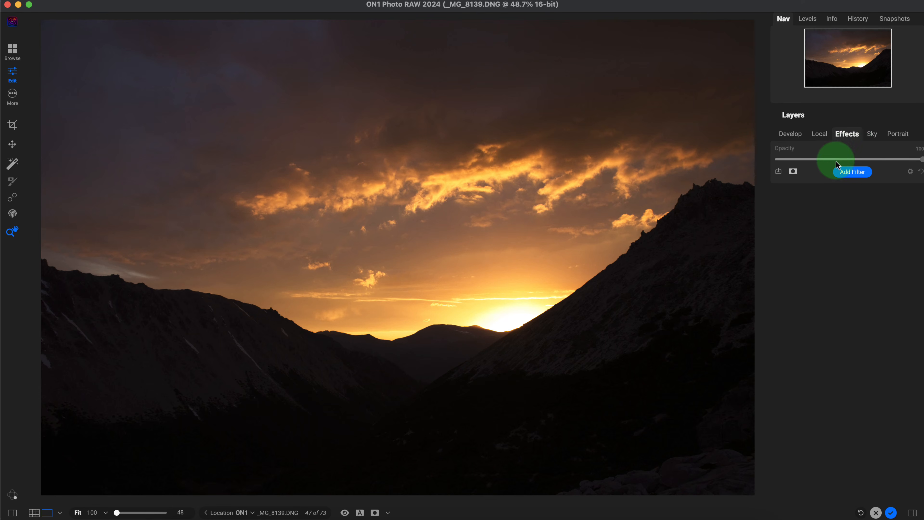
Add a Curves filter to the sunset photo and lower the green curve at its midpoint to In 139, Out 124.
left_click(846, 174)
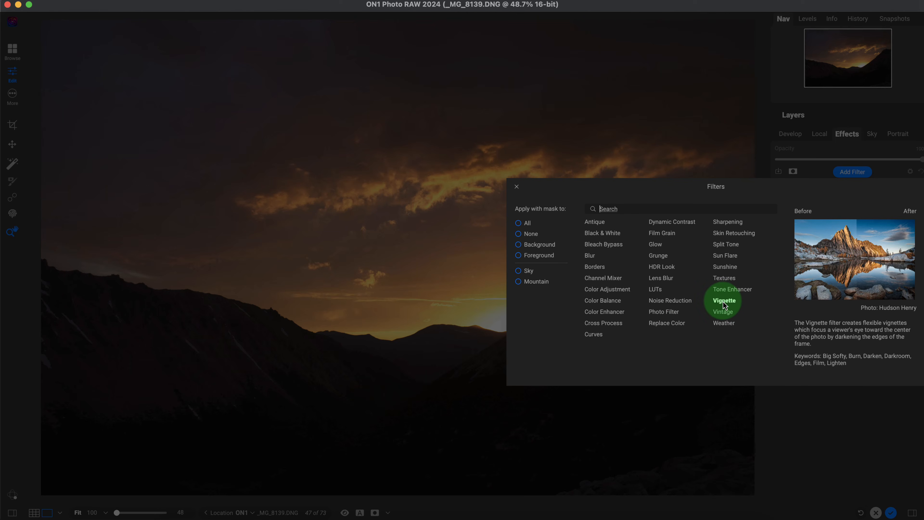
left_click(598, 335)
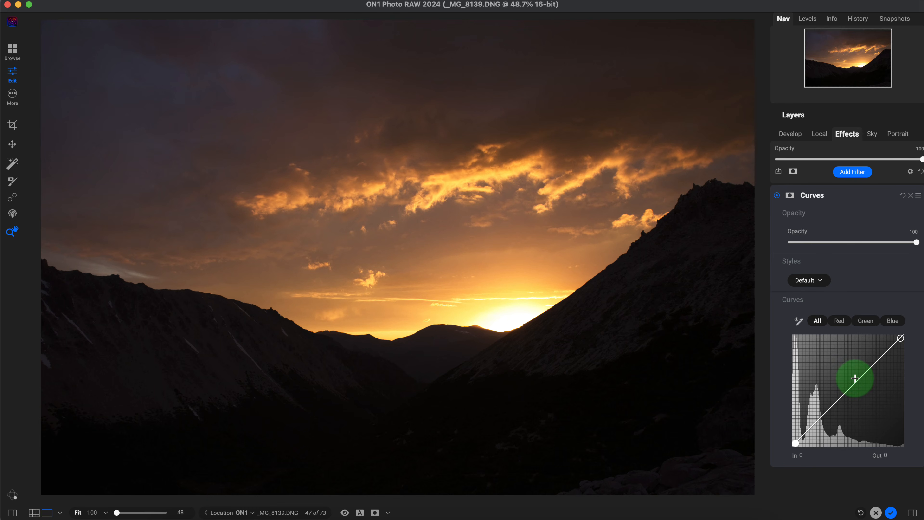
left_click(866, 321)
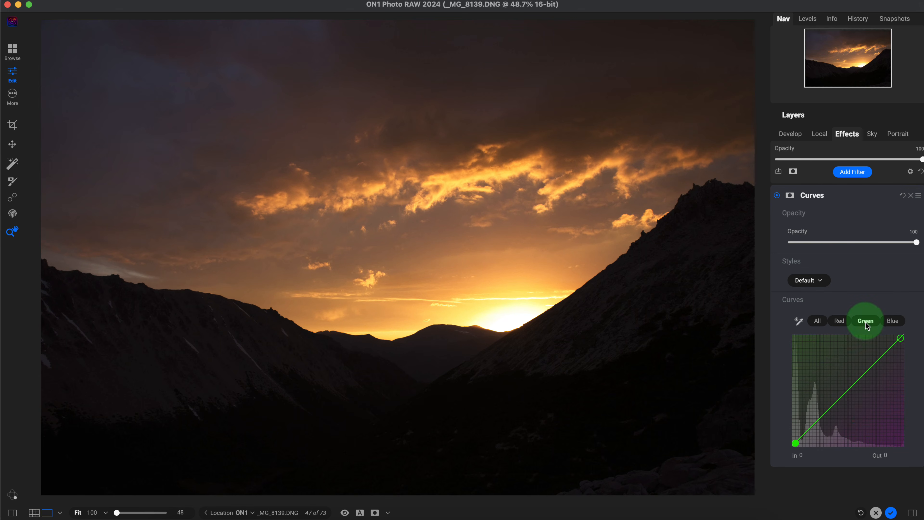
left_click(848, 390)
left_click_drag(852, 392, 853, 392)
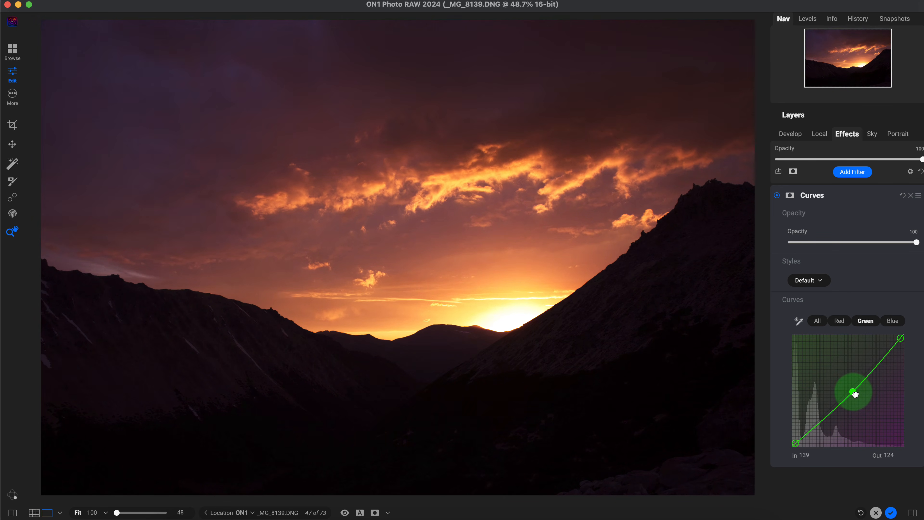
Raise the blue curve's midpoint to In 128, Out 145, and toggle the Curves filter to compare before and after.
left_click(893, 323)
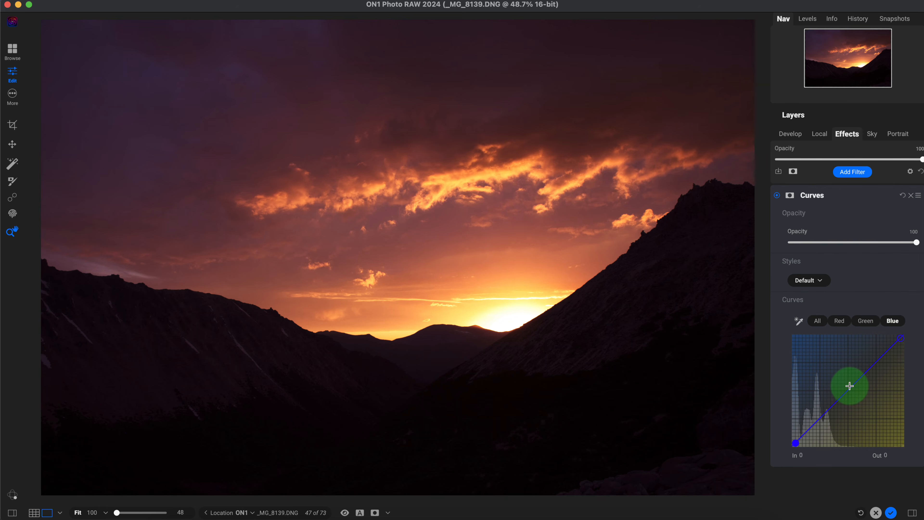
left_click_drag(849, 387, 847, 383)
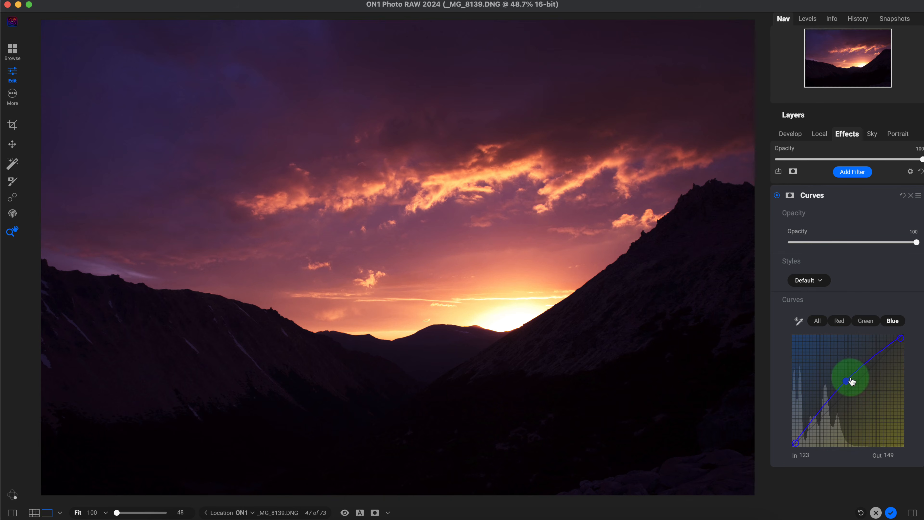
left_click_drag(848, 383, 850, 385)
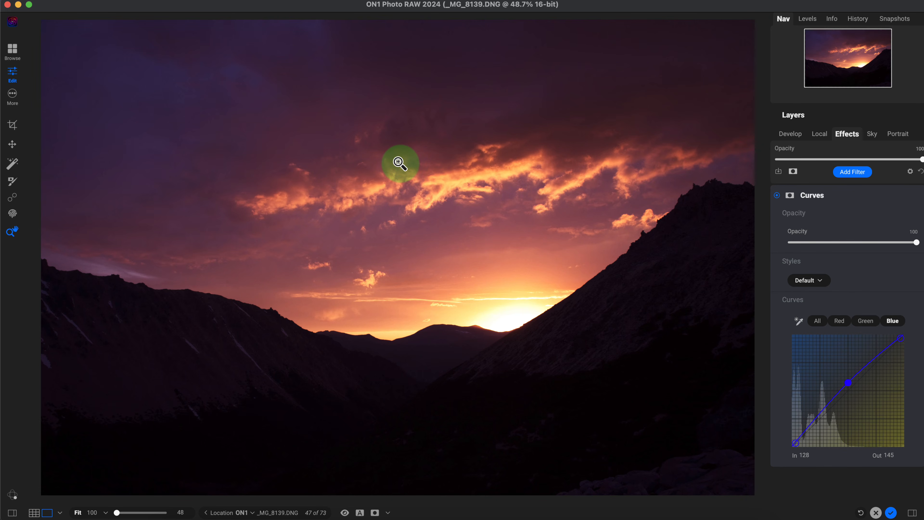
left_click(776, 196)
left_click(777, 196)
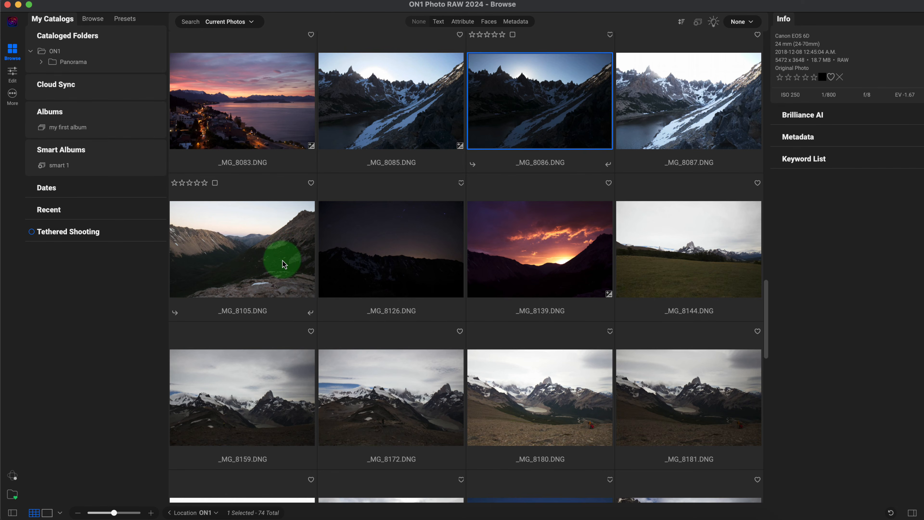
Select the photos _MG_8105.DNG through _MG_8139.DNG in the browser and open the export settings for them.
left_click(255, 250)
left_click(546, 254, "shift")
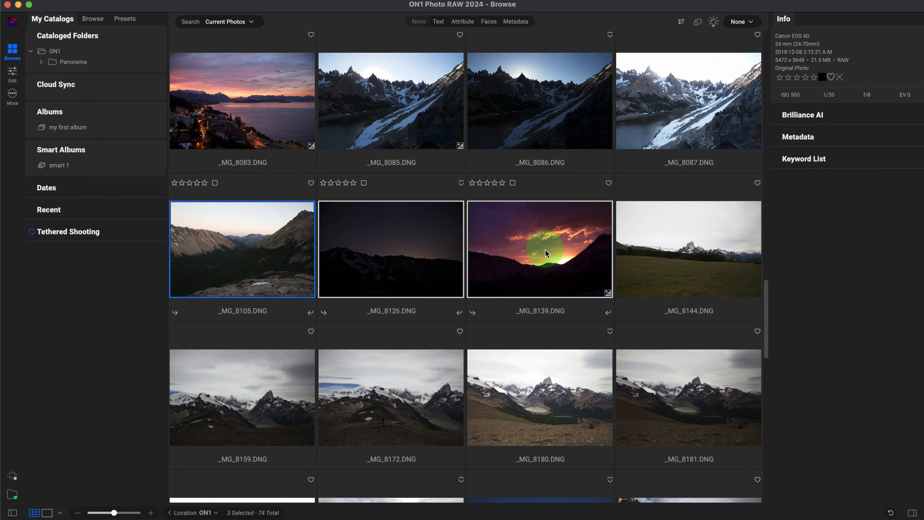
right_click(545, 254)
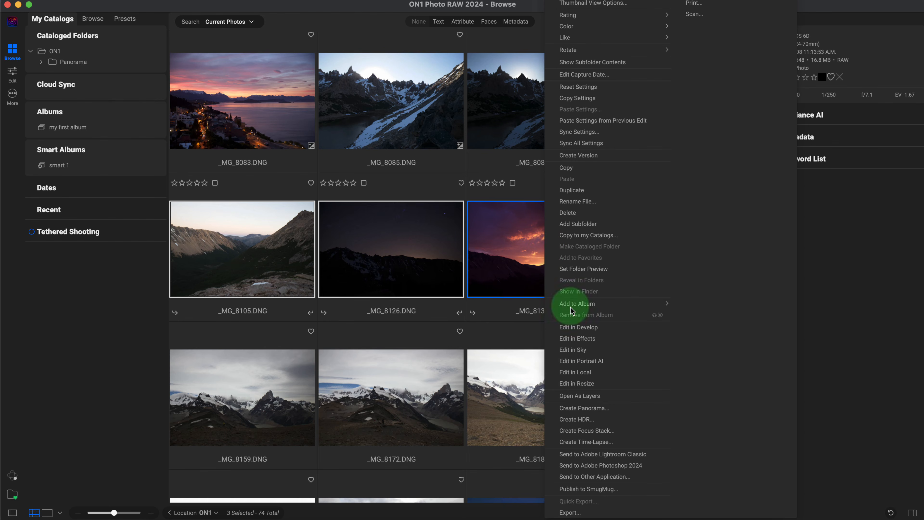
left_click(580, 516)
left_click(463, 233)
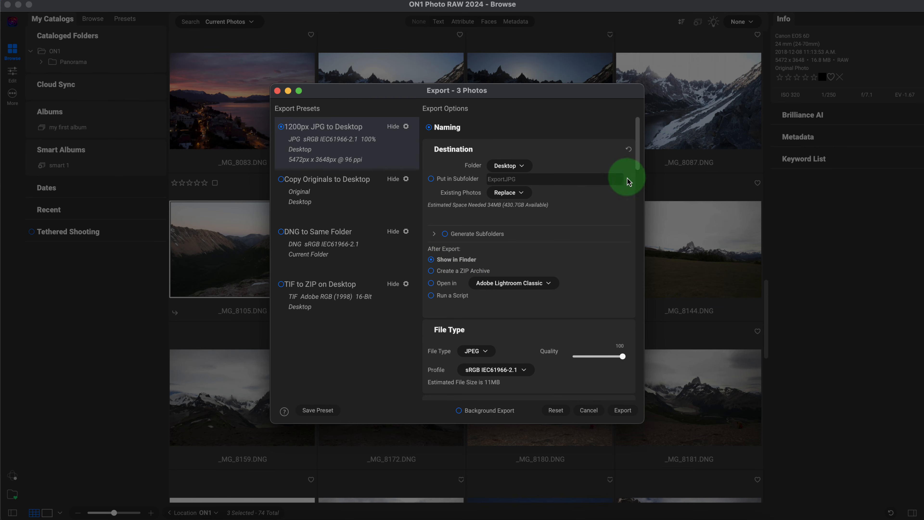
Review the export's file type and quality options, keeping JPEG at quality 100.
left_click_drag(639, 162, 636, 183)
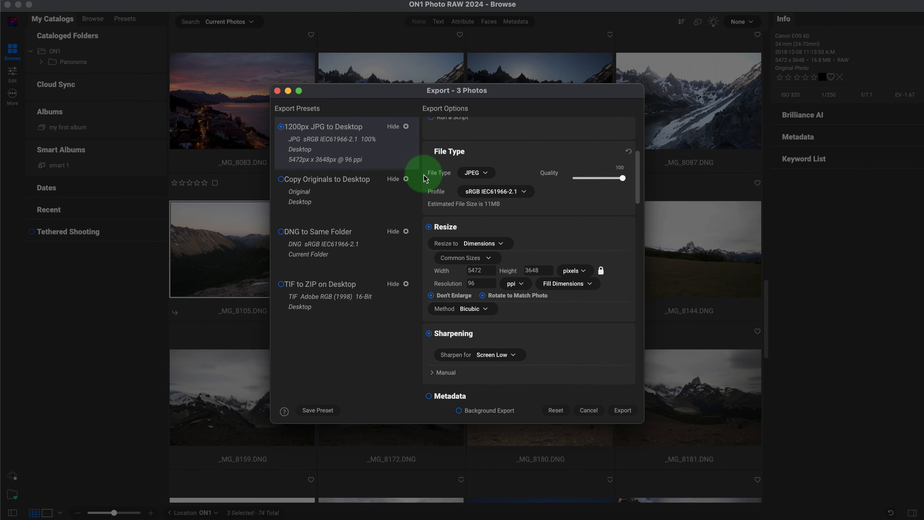
left_click(480, 175)
left_click(555, 195)
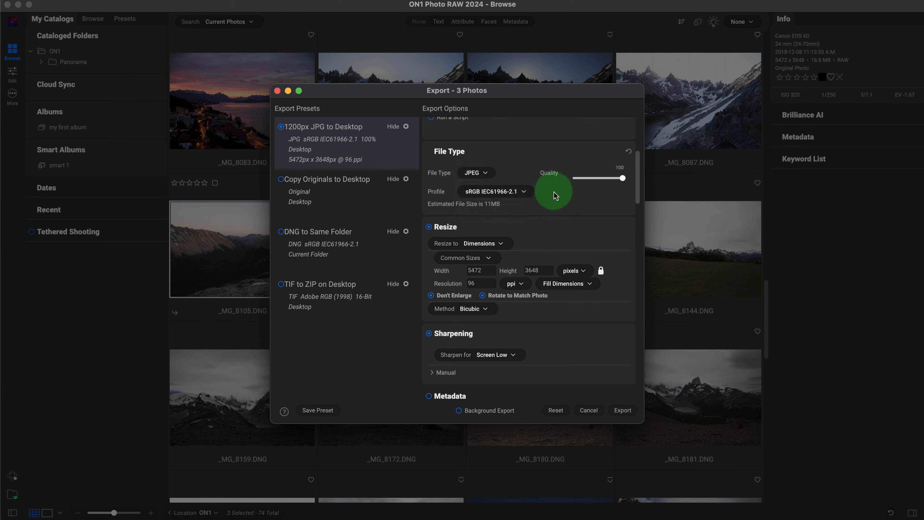
left_click(477, 174)
left_click(573, 193)
left_click(622, 178)
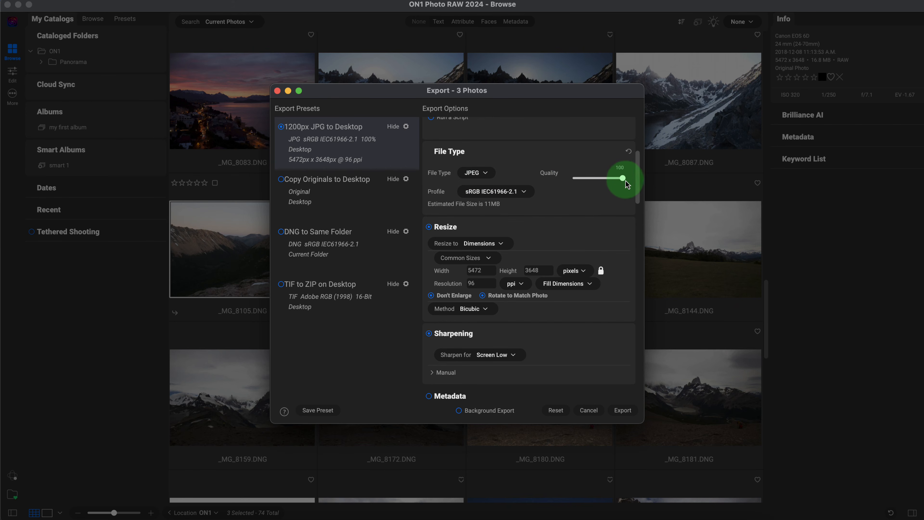
mouse_move(623, 178)
left_mouse_down()
mouse_move(596, 179)
mouse_move(625, 179)
left_mouse_up()
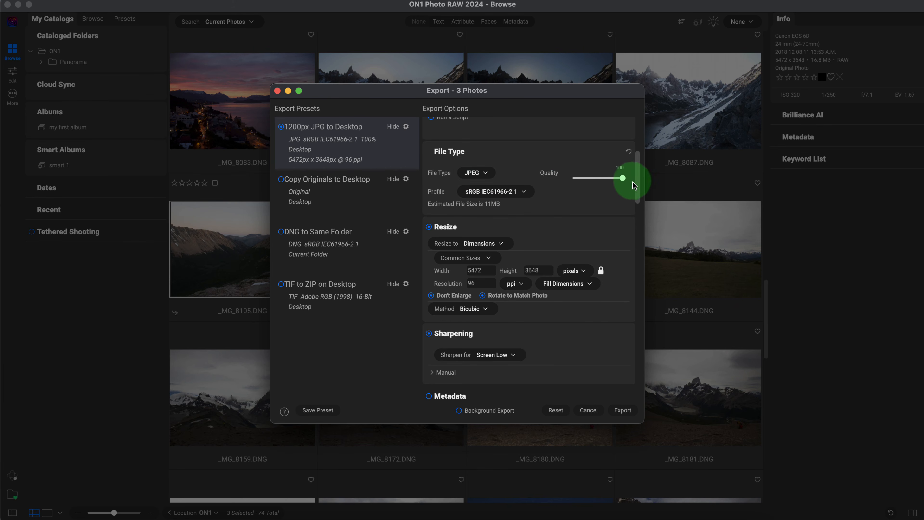
Set the export to resize by Long Edge at 2000 pixels.
scroll(553, 223, "down", 4)
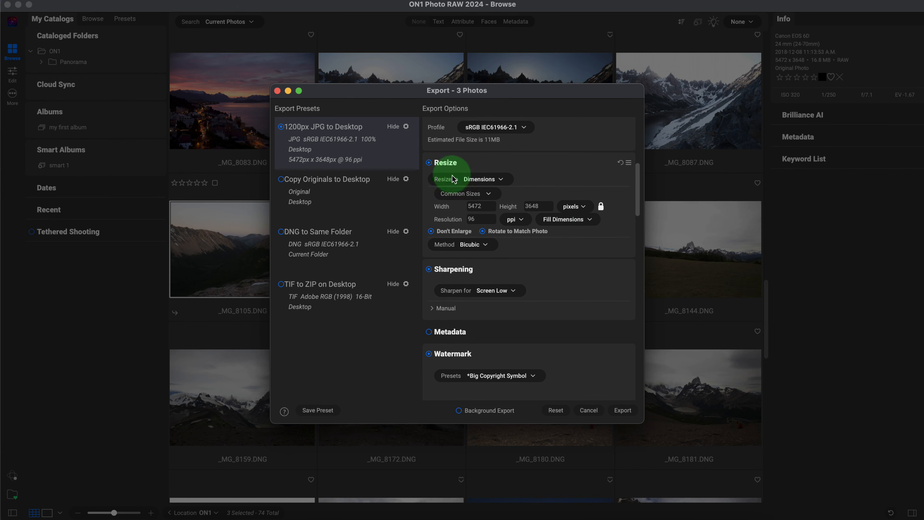
left_click(484, 178)
left_click(491, 188)
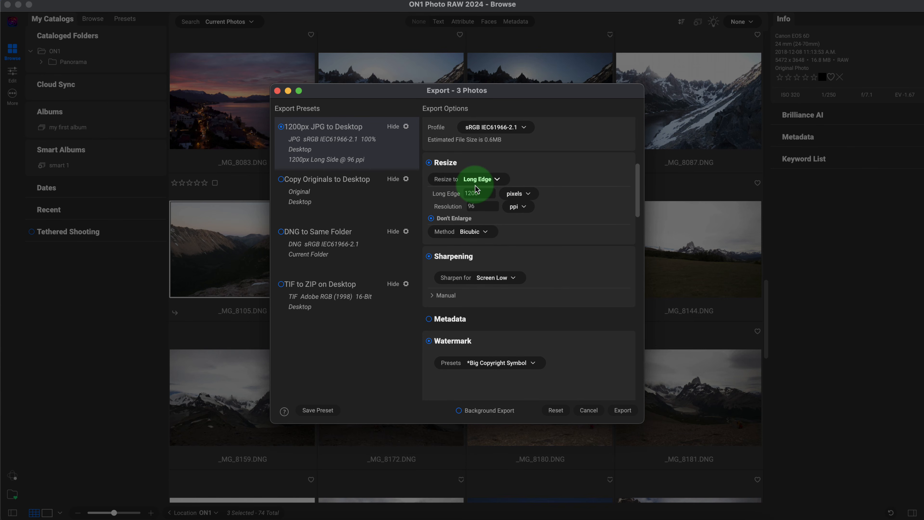
left_click(484, 194)
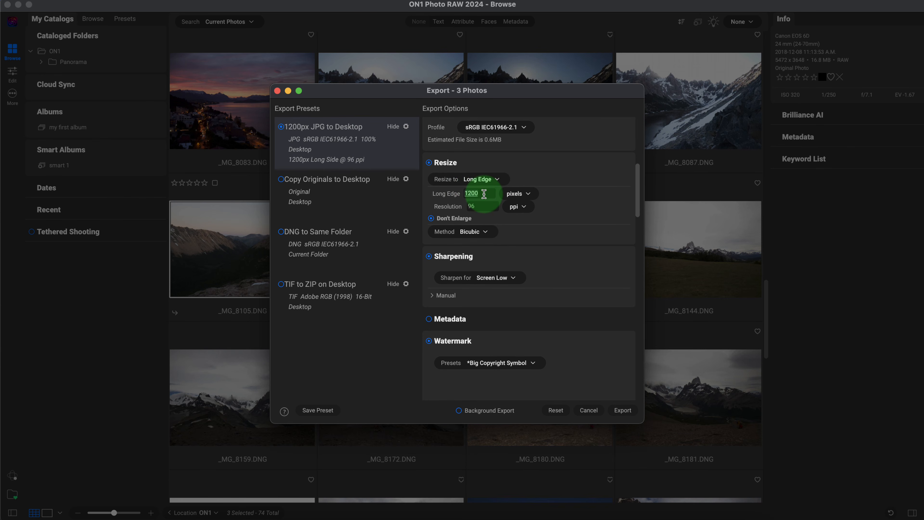
type("2000")
Review the export's watermark and logo options, including the watermark import window, and cancel the export without saving the settings.
scroll(553, 233, "down", 5)
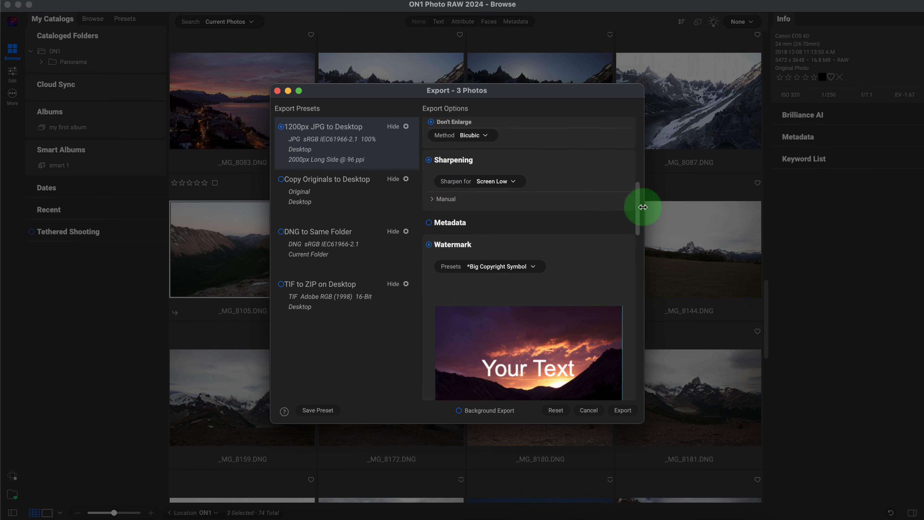
left_click_drag(637, 207, 640, 229)
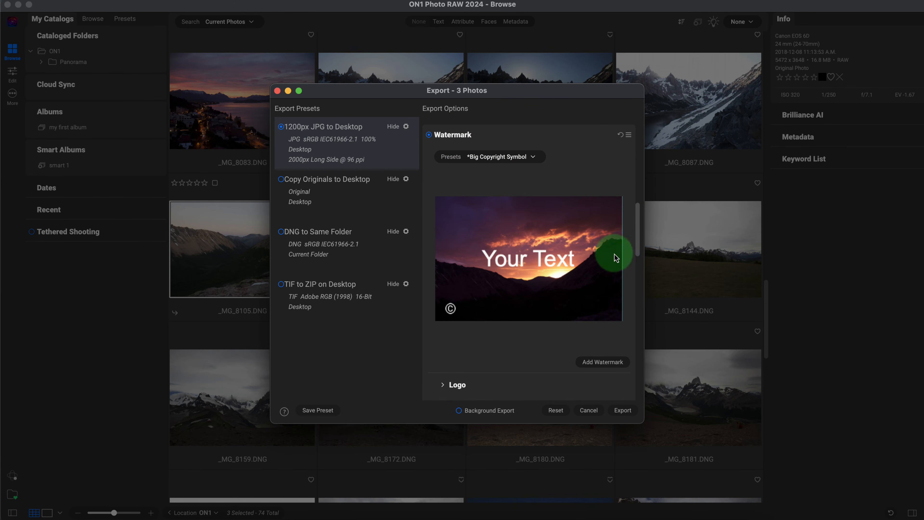
left_click_drag(638, 246, 640, 274)
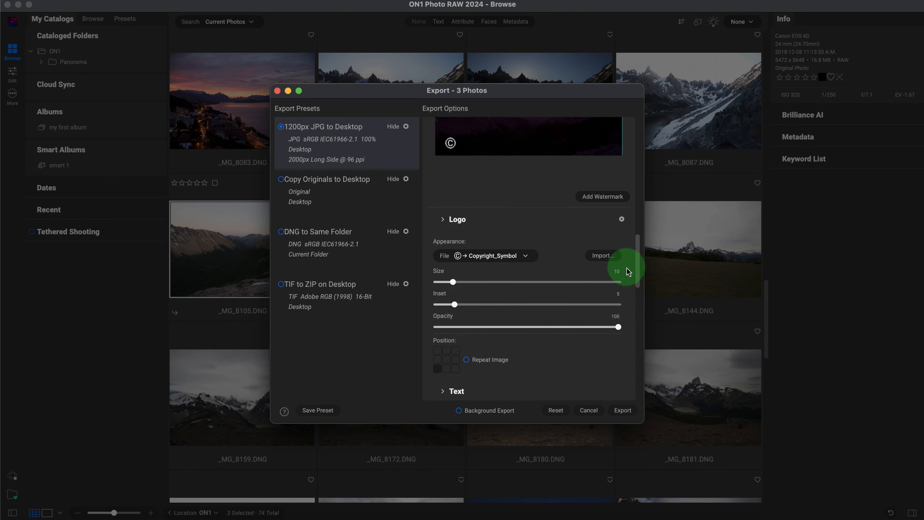
left_click(605, 253)
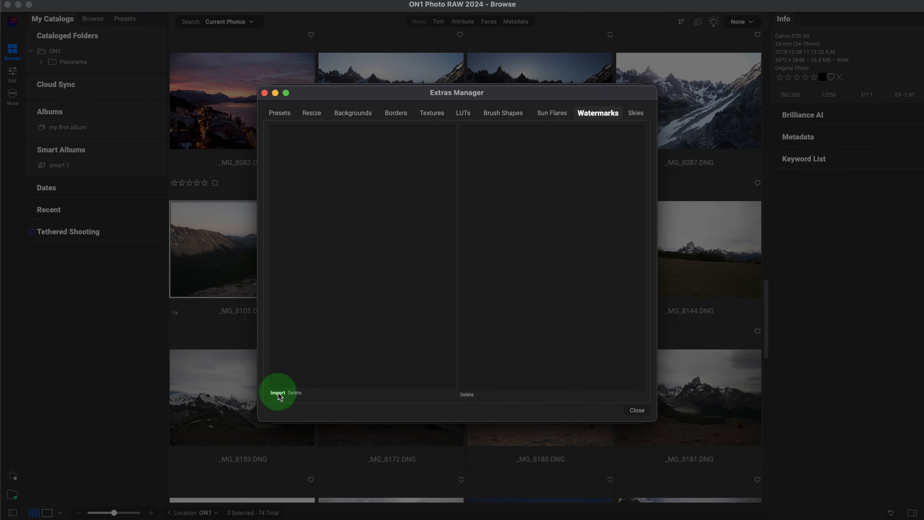
left_click(638, 411)
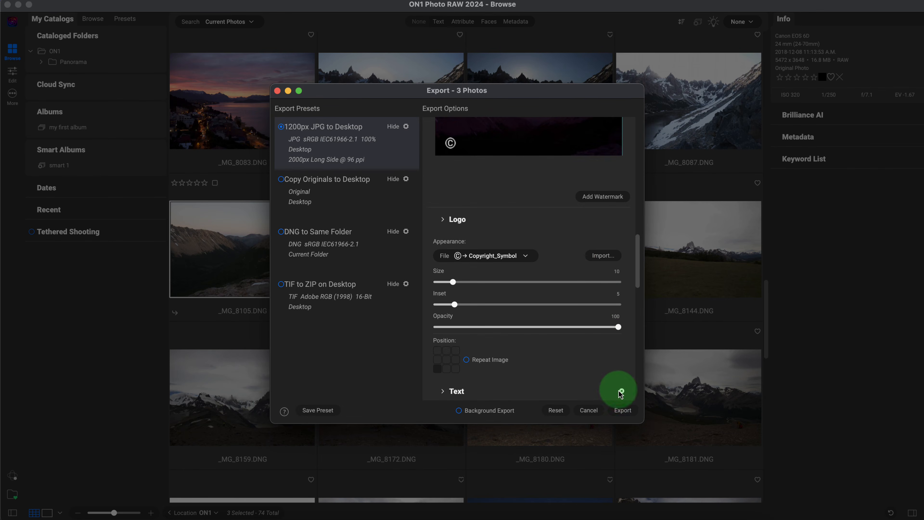
left_click(590, 409)
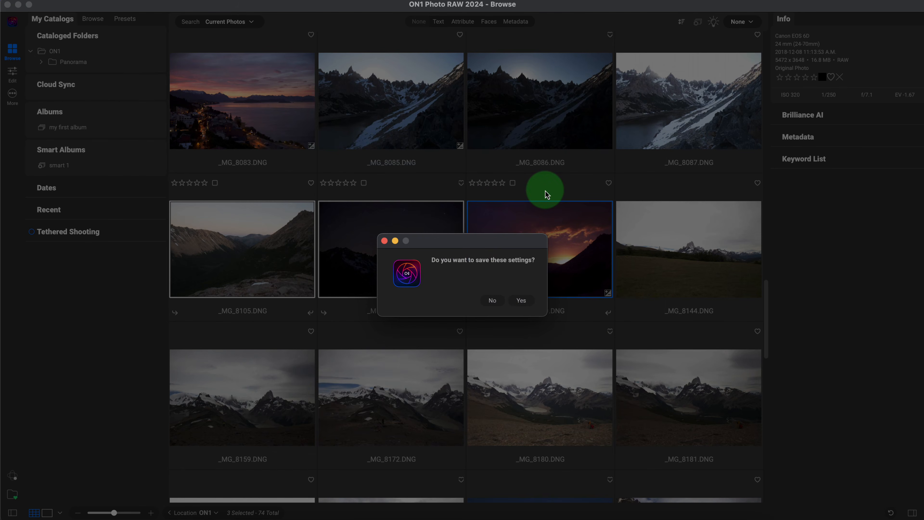
left_click(493, 300)
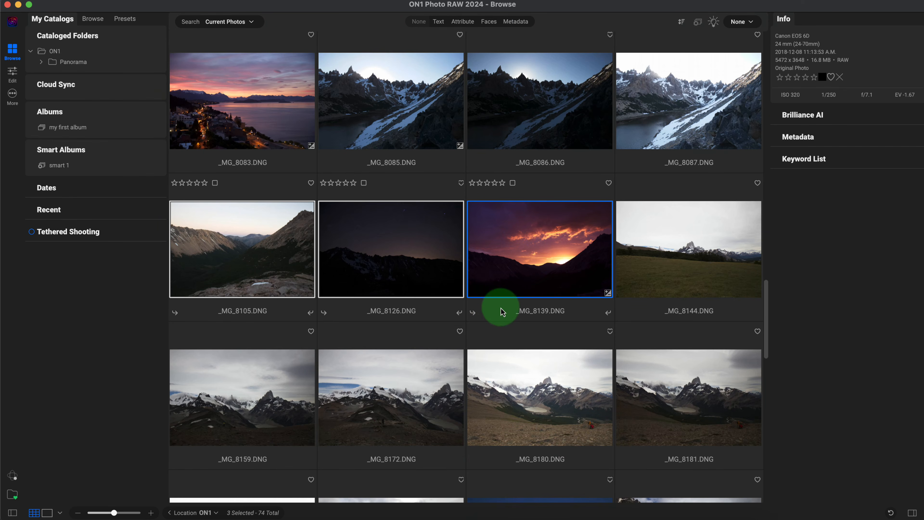